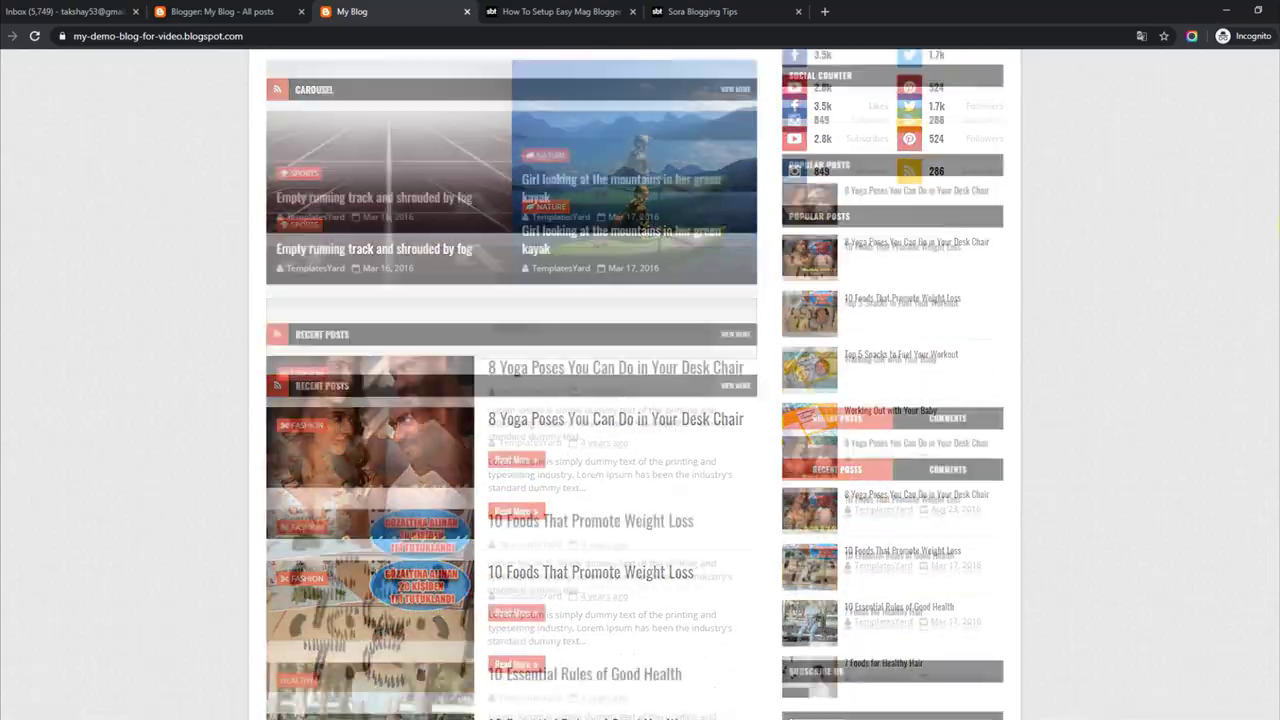
Look over the demo blog's home page down to the footer and back up to the header.
scroll(640, 400, "down", 10)
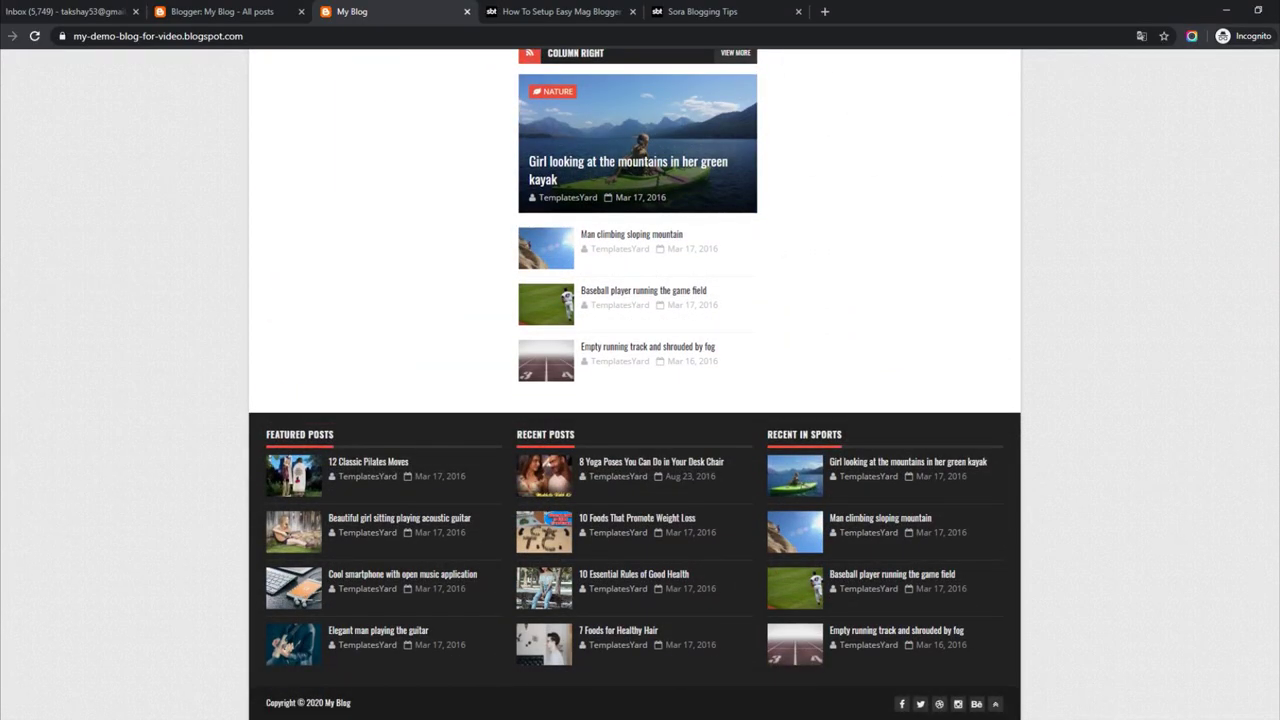
scroll(640, 400, "up", 4)
scroll(640, 400, "up", 12)
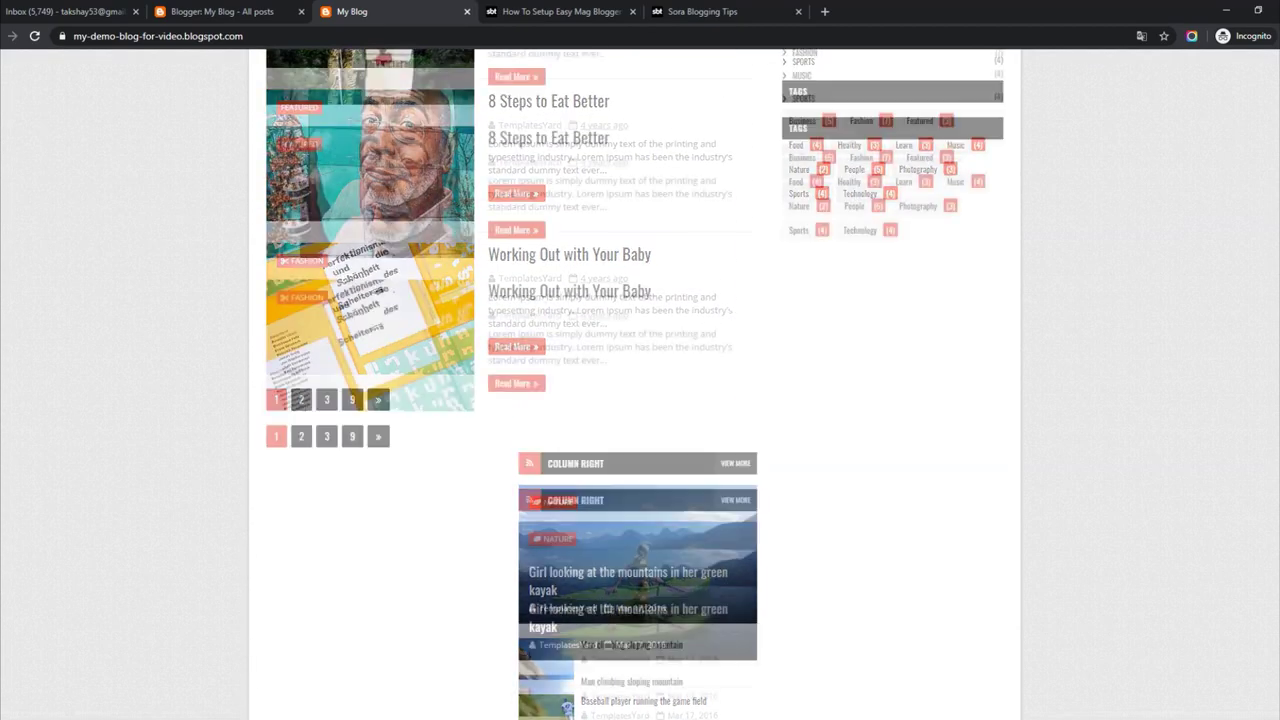
scroll(640, 400, "up", 5)
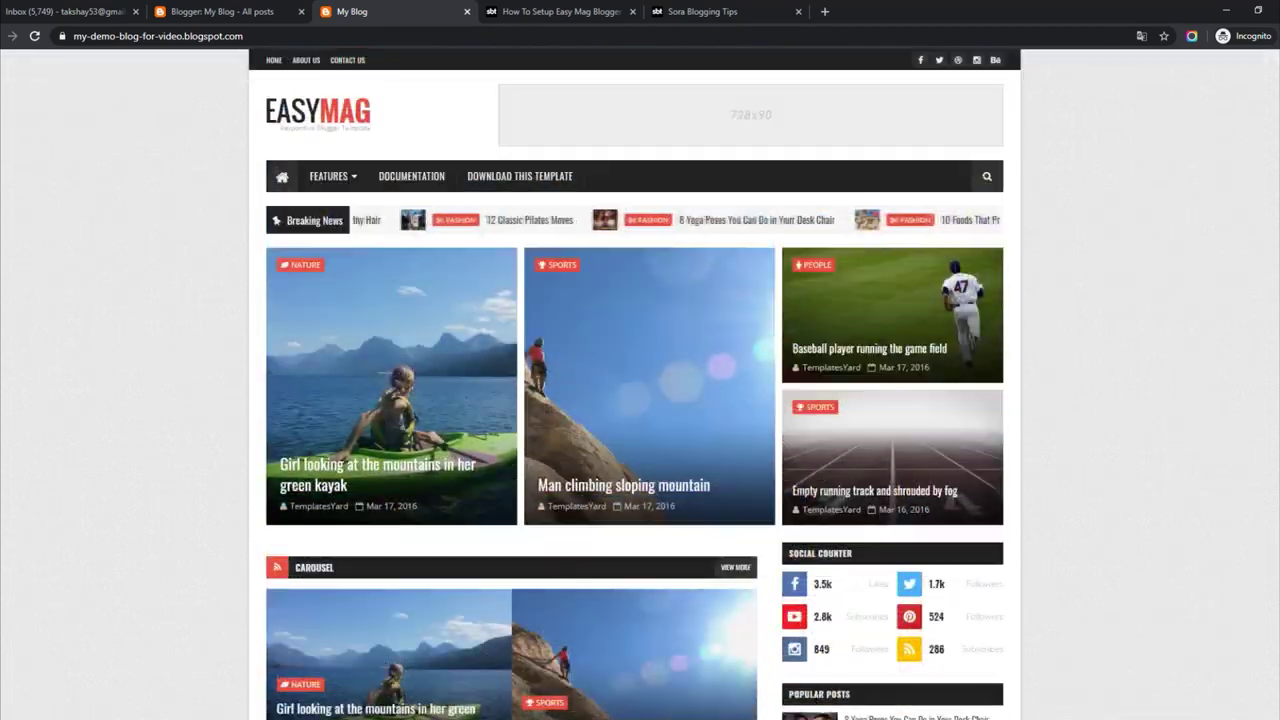
Read the Top Navigation instructions in the Easy Mag Blogger template setup guide.
left_click(546, 10)
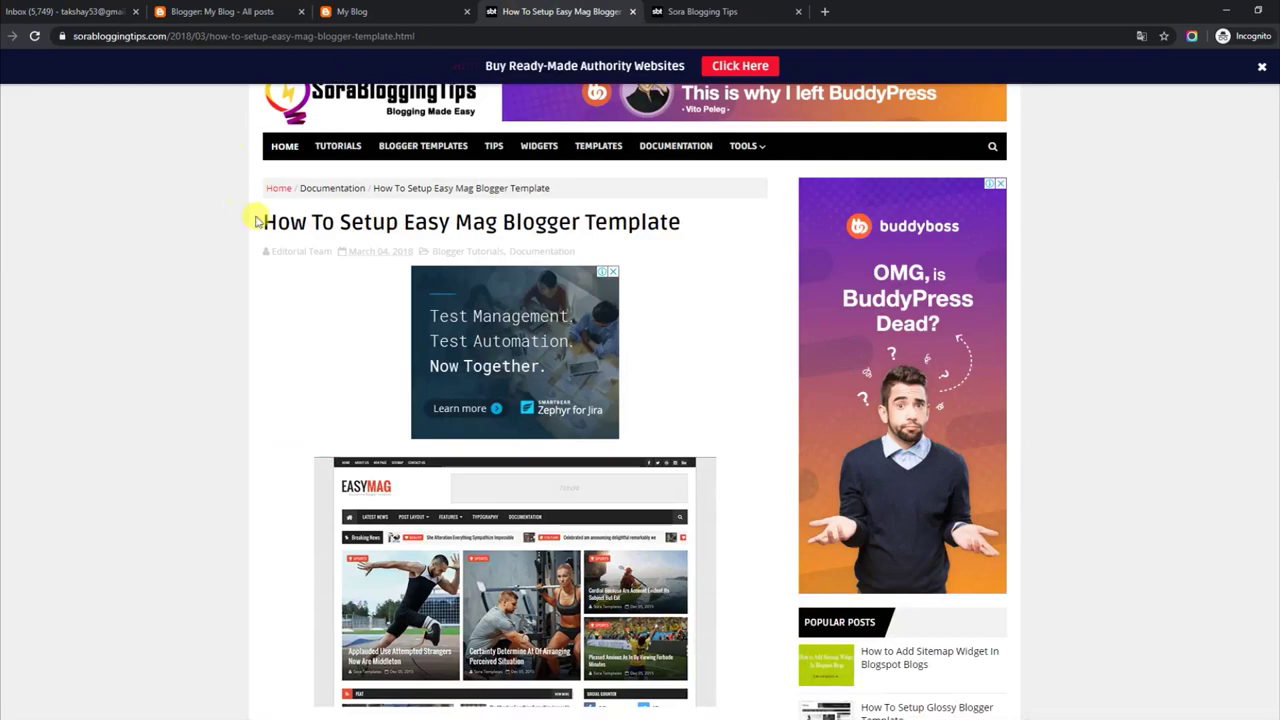
left_click_drag(258, 216, 520, 218)
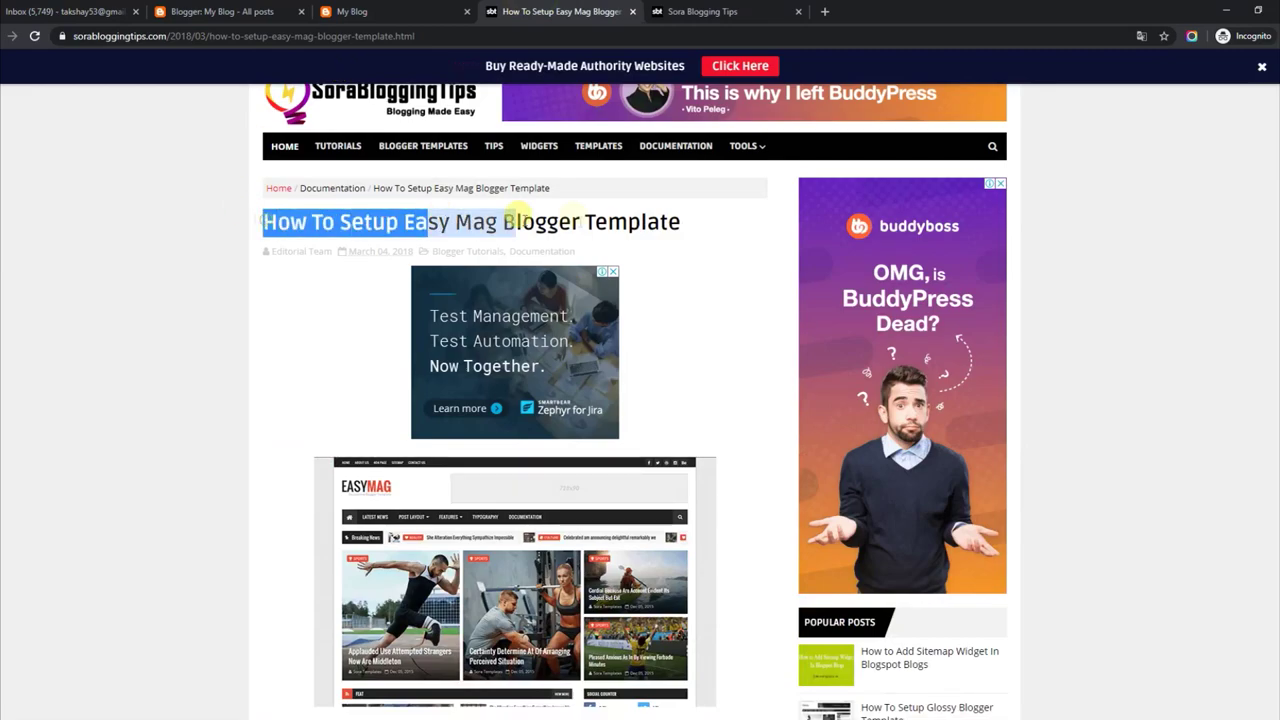
left_click(744, 240)
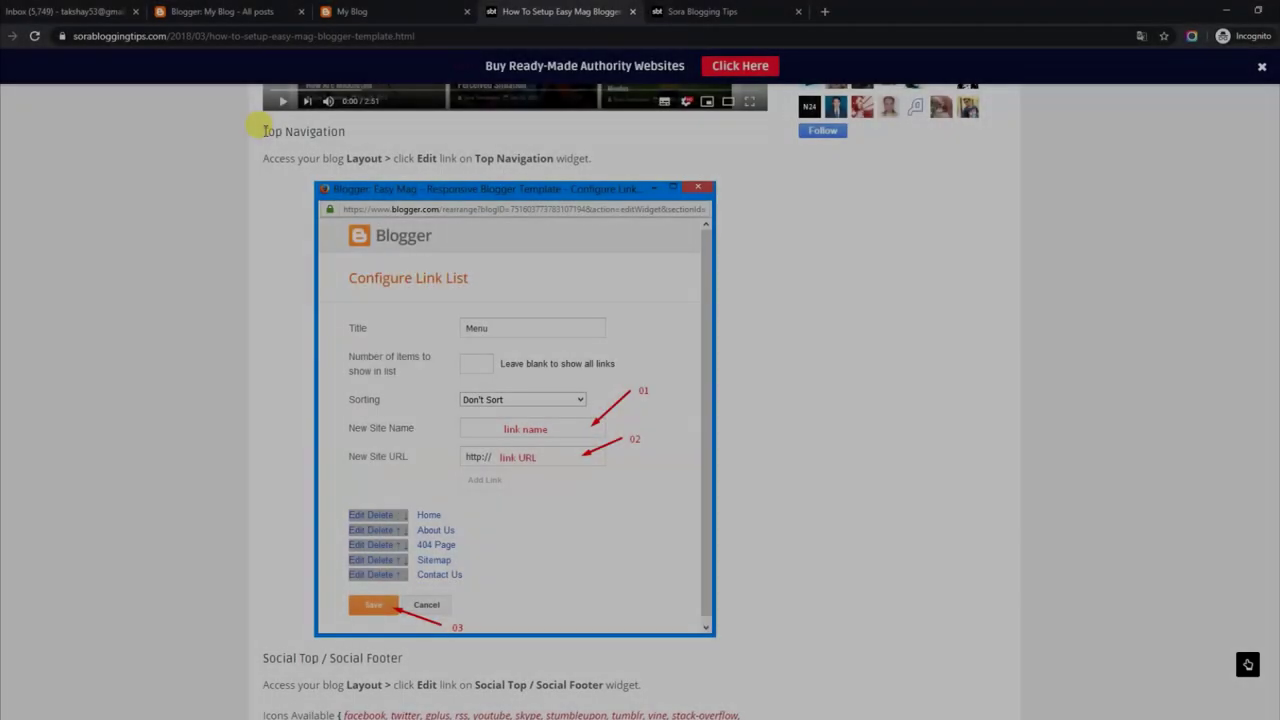
left_click_drag(262, 131, 344, 131)
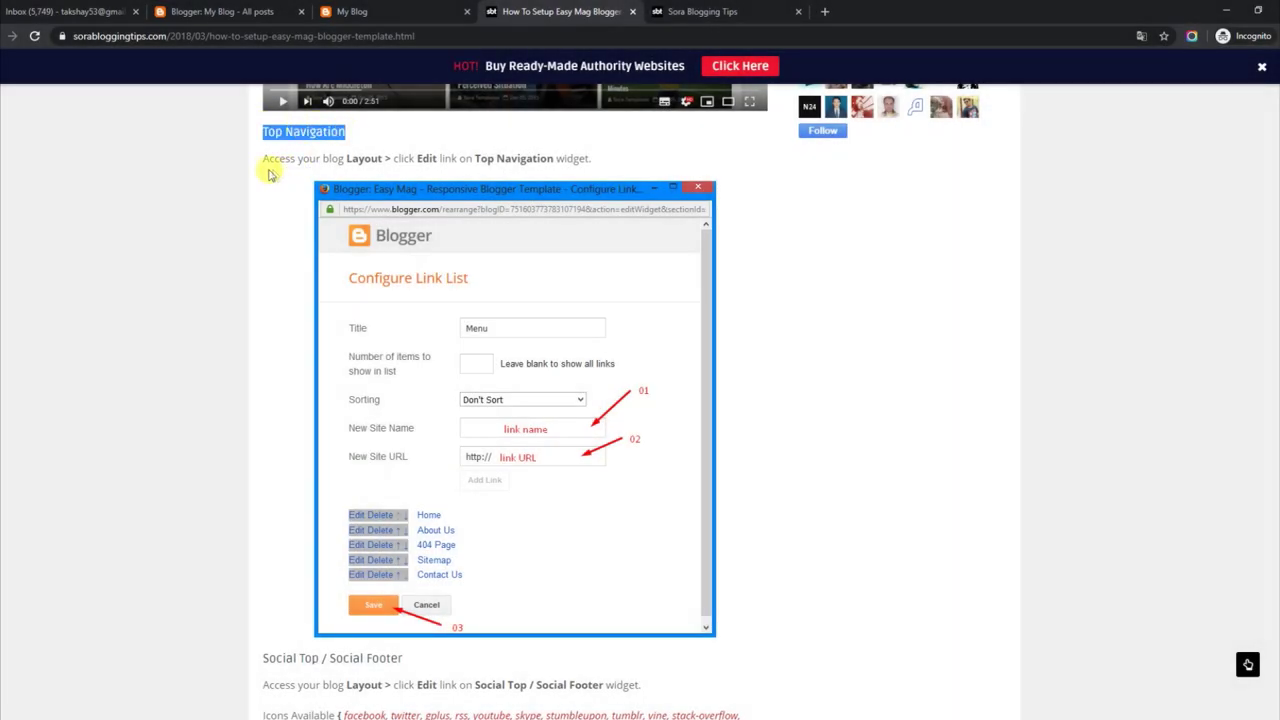
left_click_drag(265, 158, 573, 152)
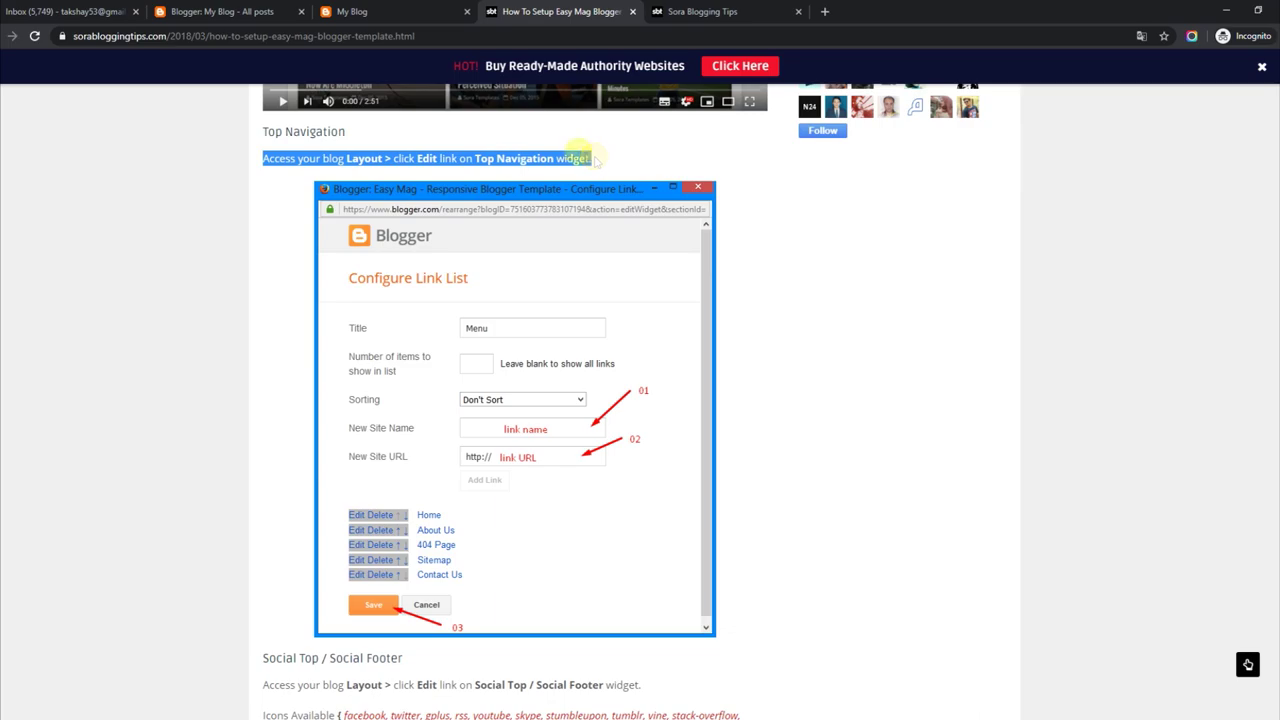
Delete the Home link from the Top Navigation menu widget in the Blogger layout, save the widget, and reload the blog.
left_click(395, 7)
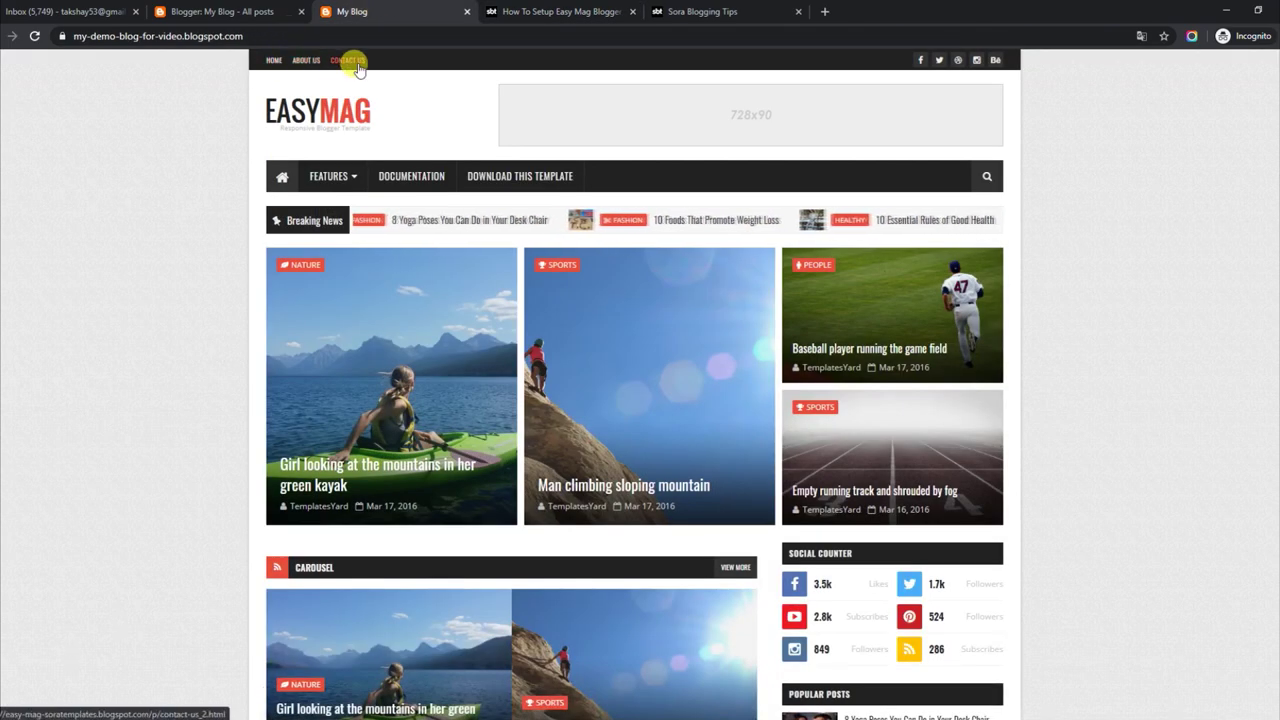
left_click(222, 11)
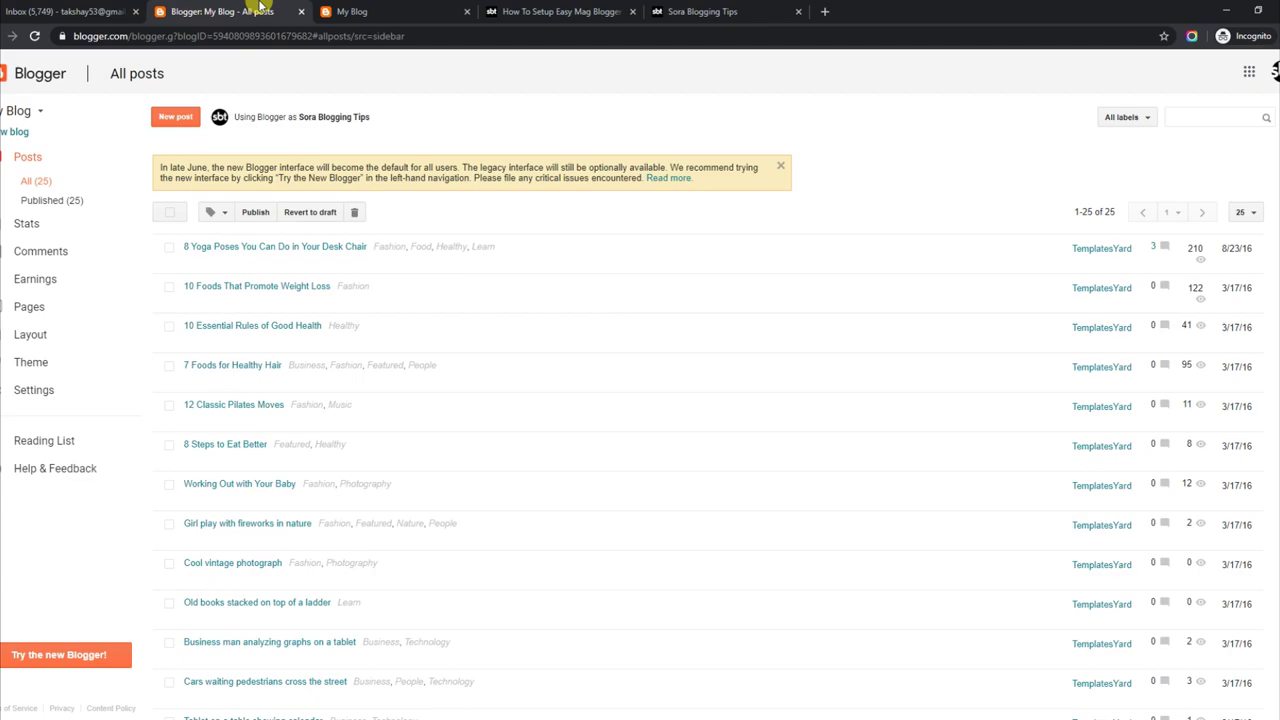
left_click(44, 344)
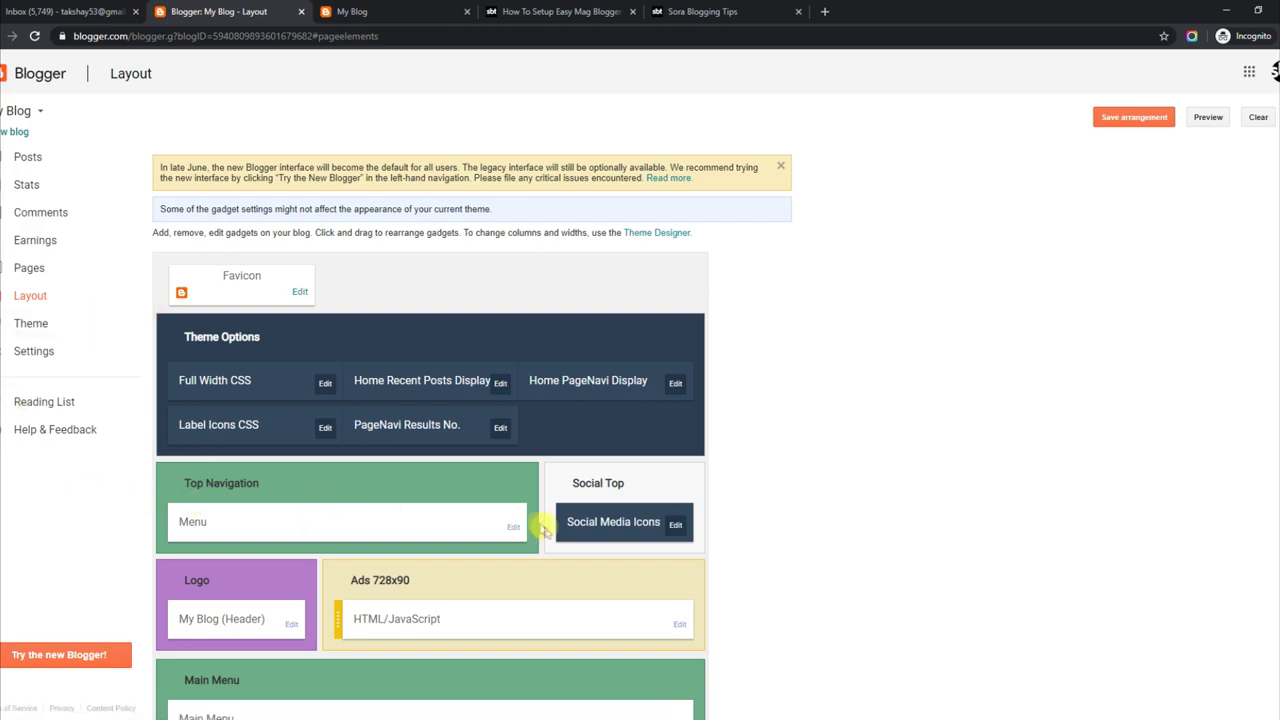
left_click(512, 527)
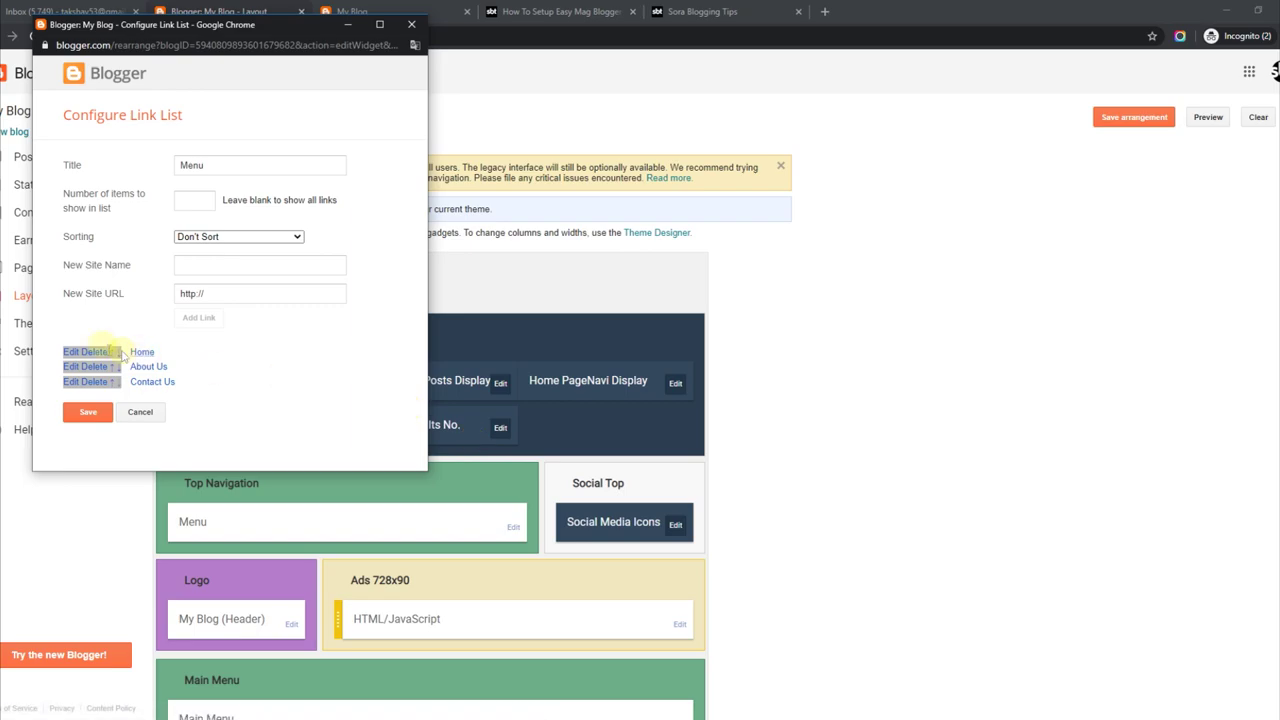
left_click(101, 353)
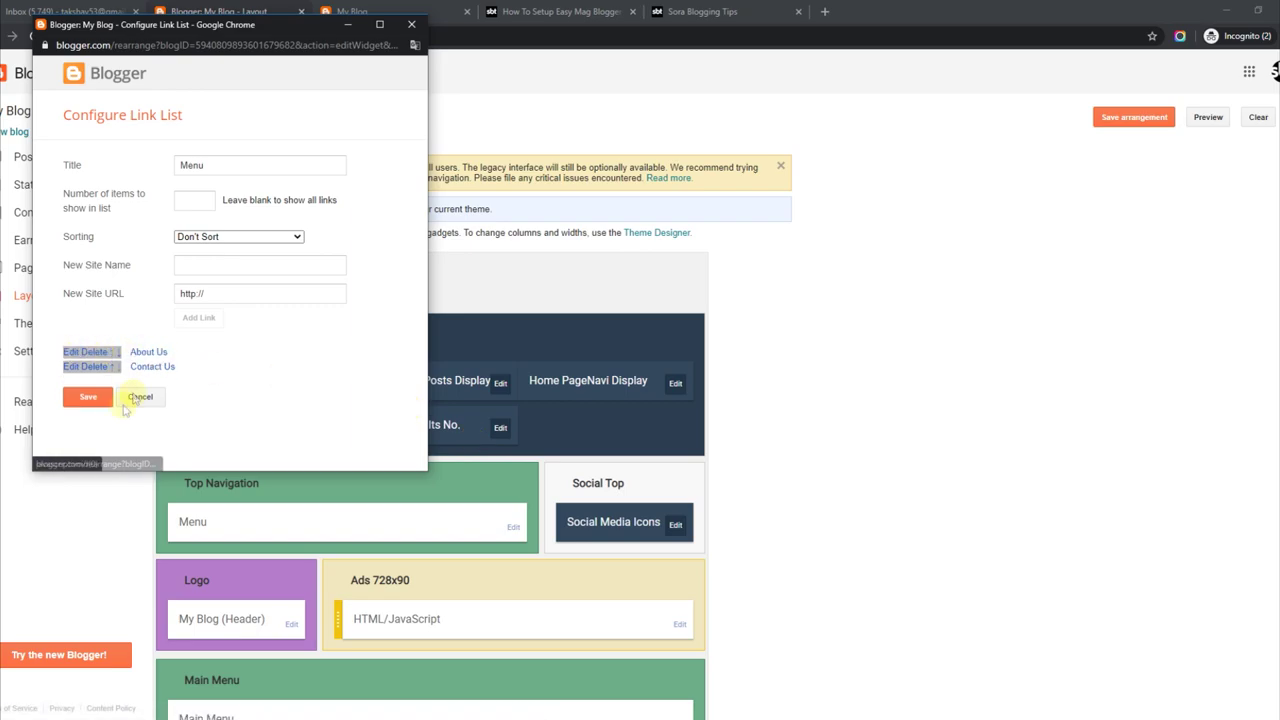
left_click(350, 14)
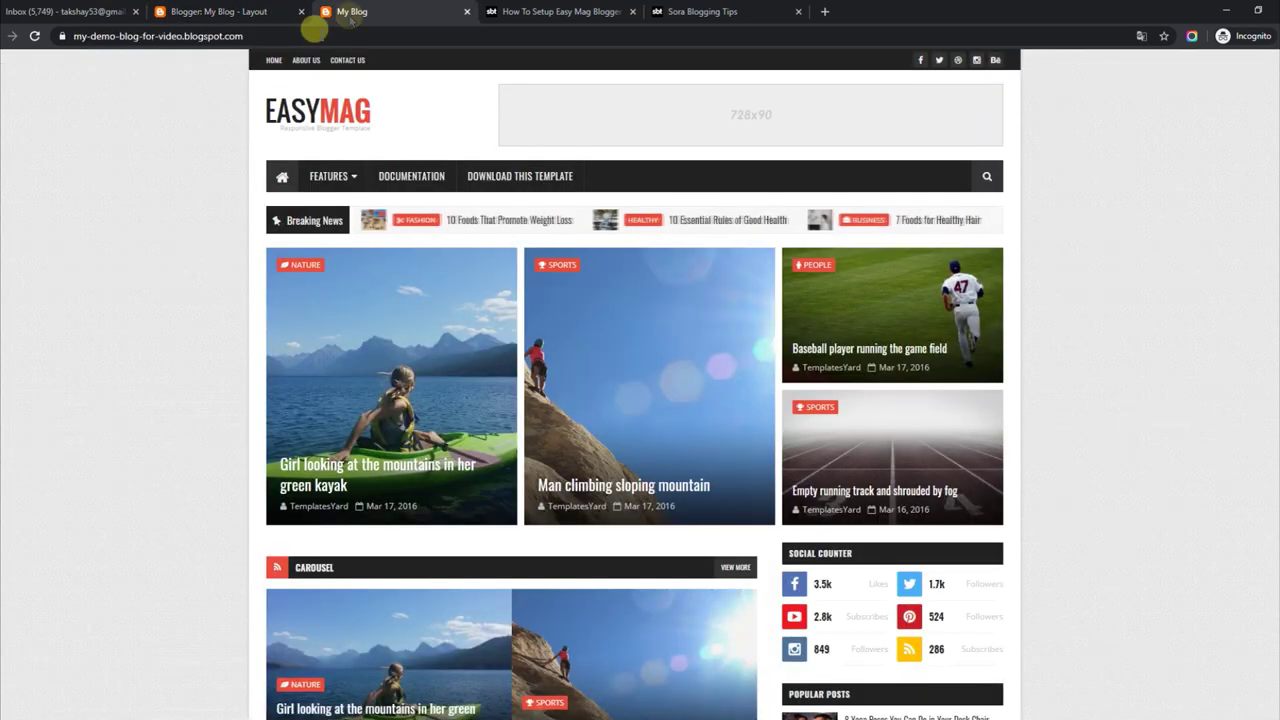
left_click(34, 37)
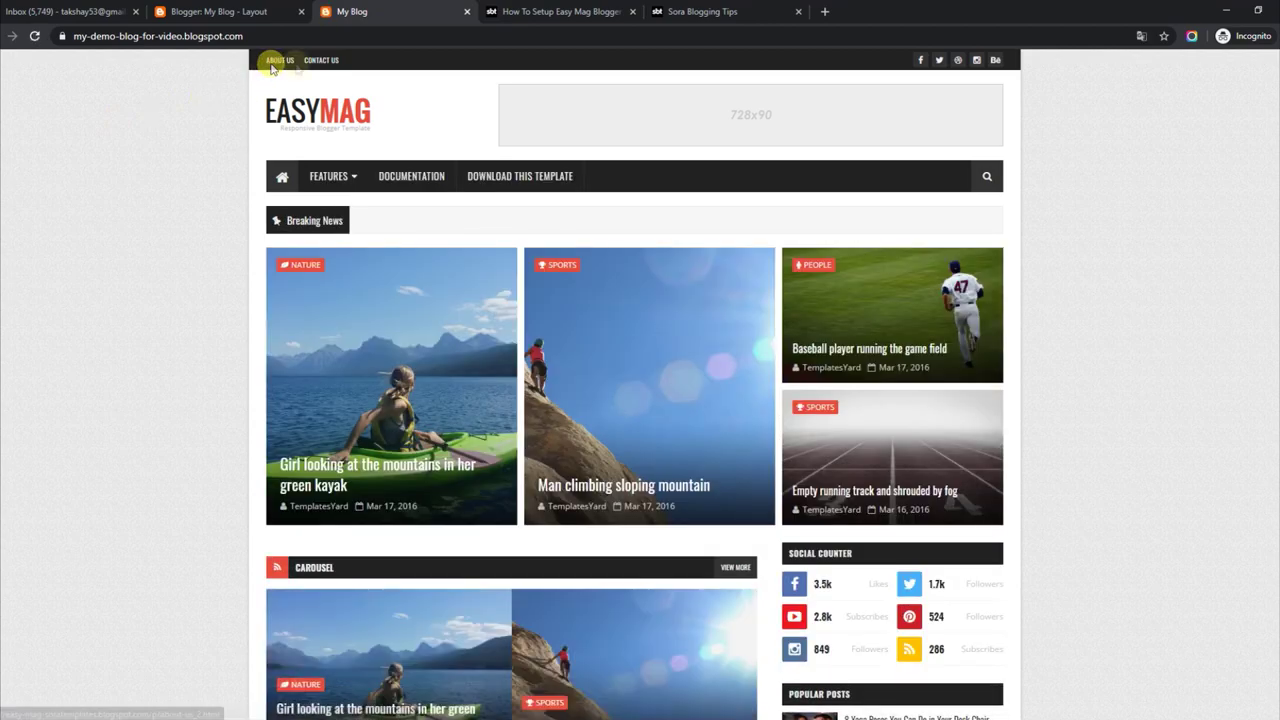
Add a link named Home to the Top Navigation menu widget in the Blogger layout, save the widget, and reload the blog.
left_click(208, 14)
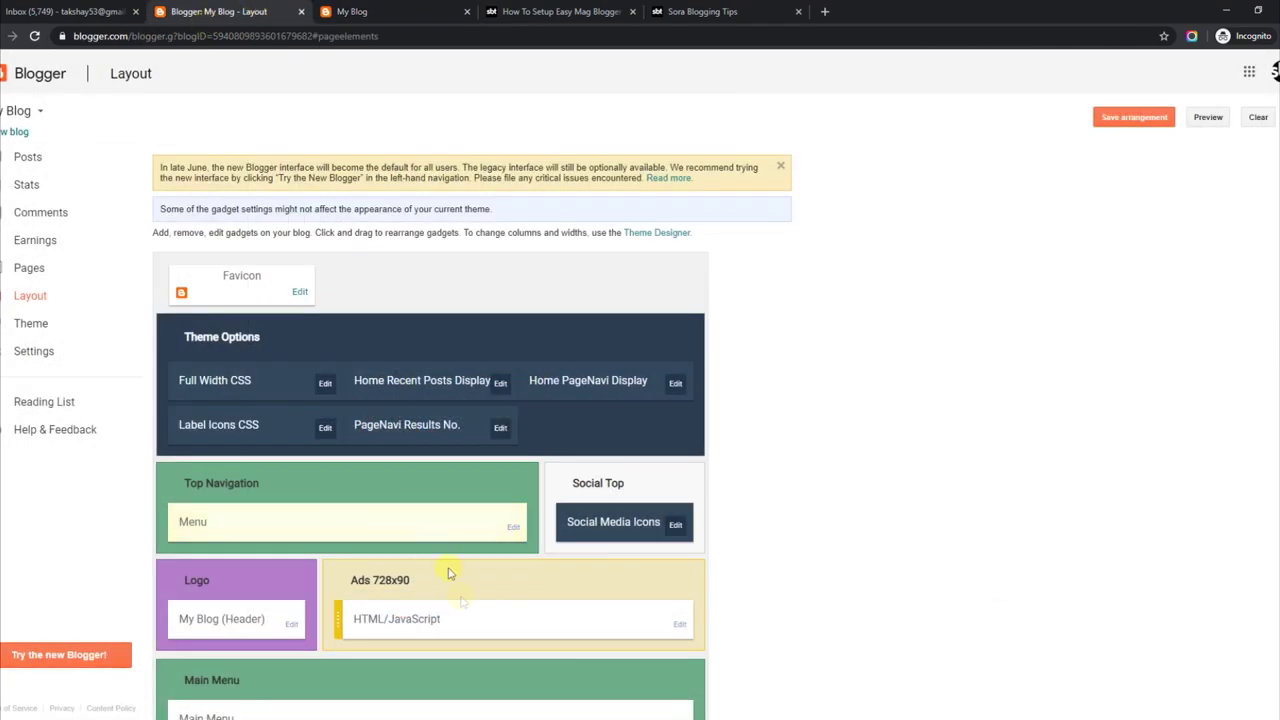
left_click(514, 525)
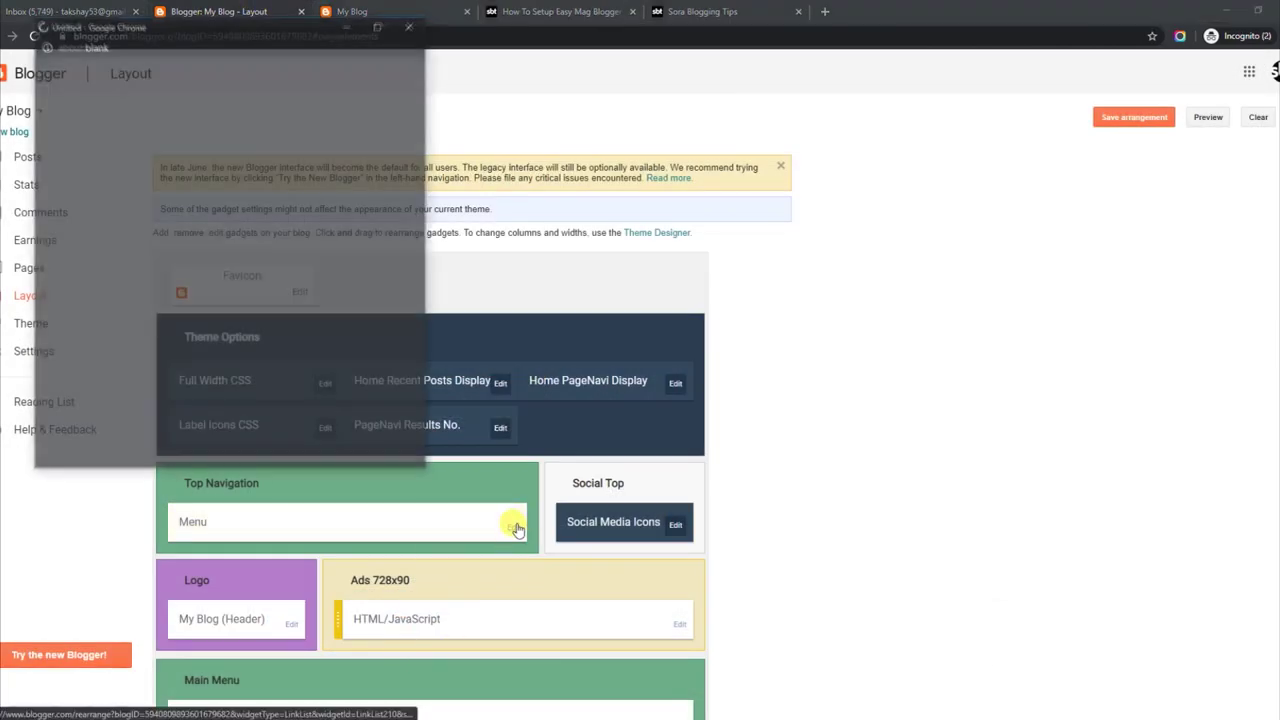
left_click(205, 262)
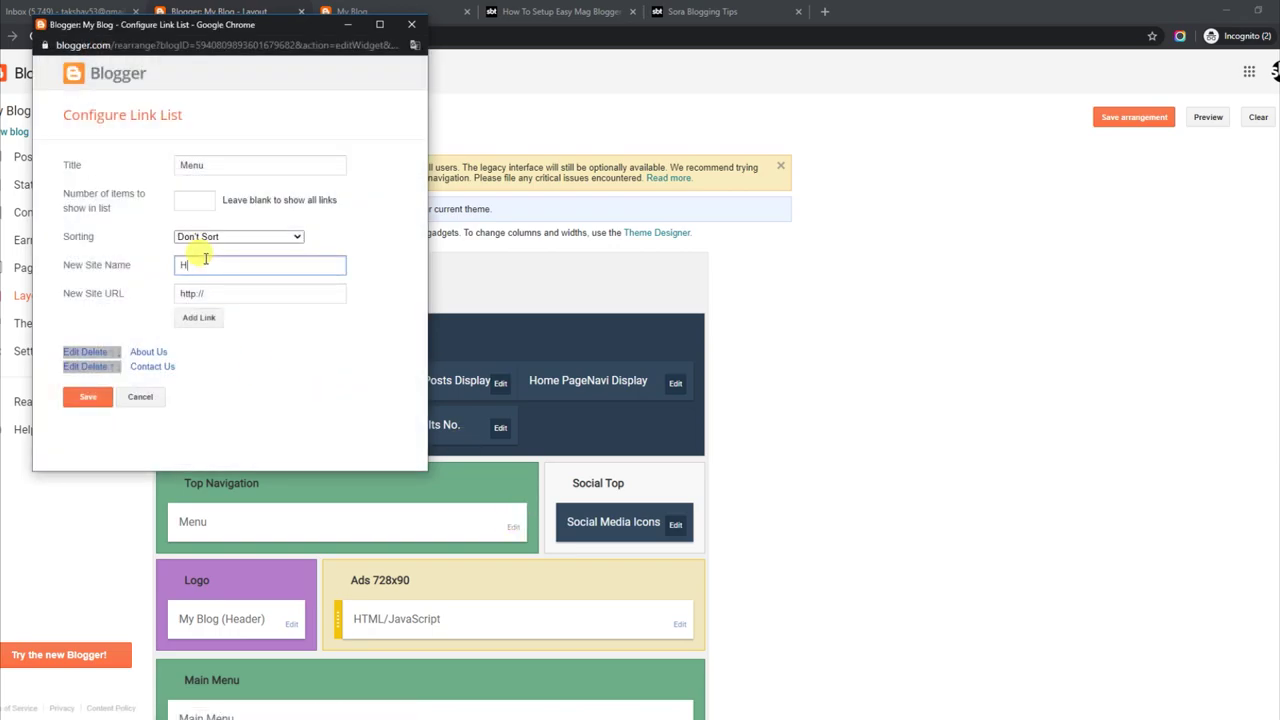
left_click(201, 322)
left_click(85, 412)
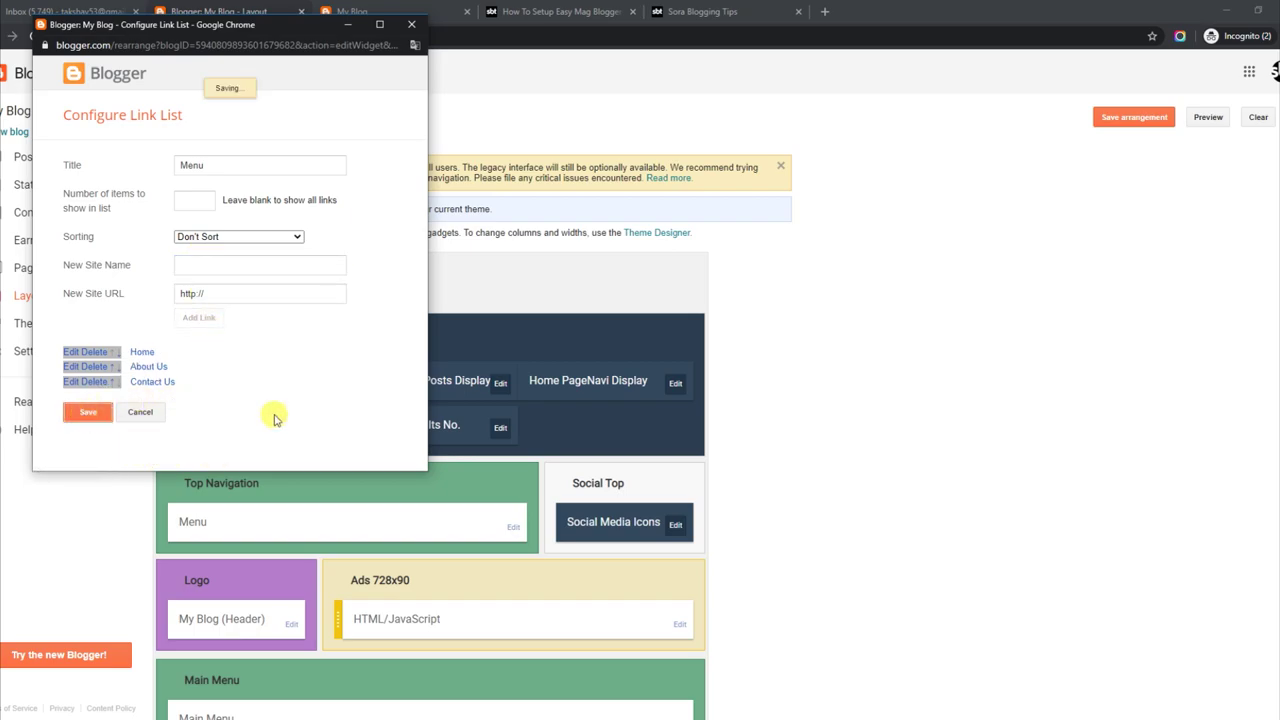
left_click(373, 9)
left_click(34, 36)
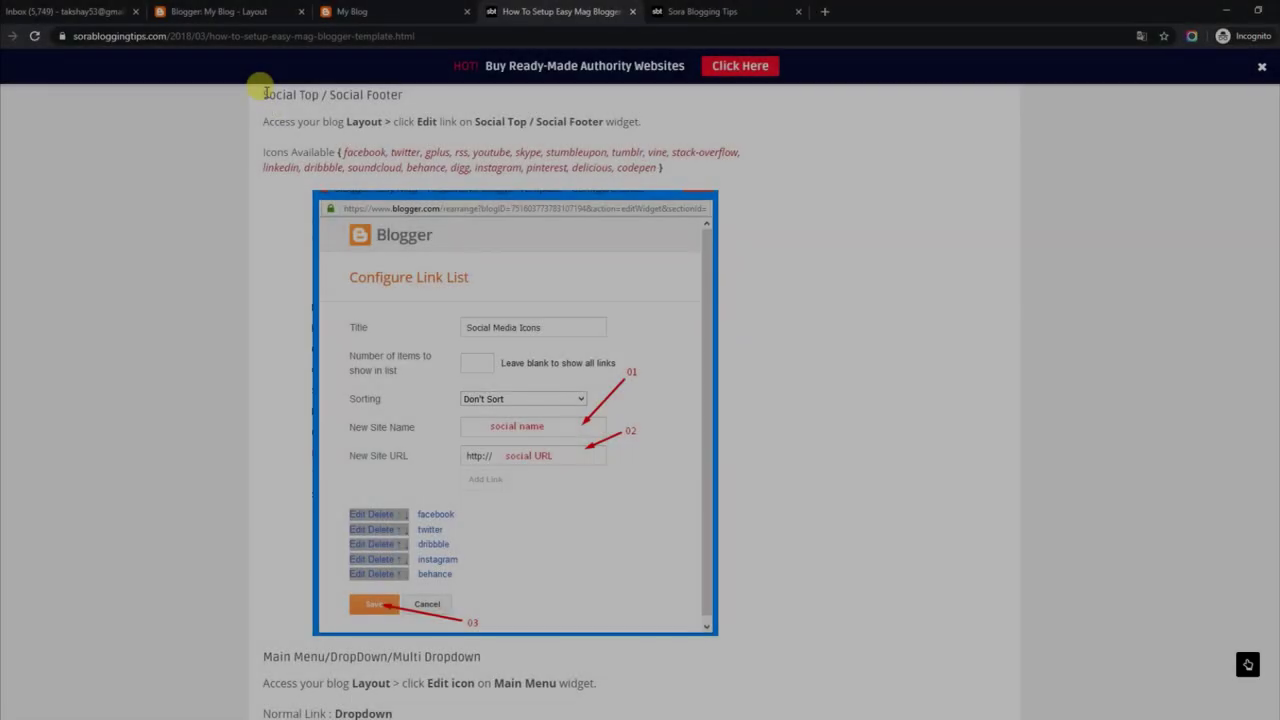
Read the Social Top / Social Footer instructions and the list of available icons in the setup guide.
left_click_drag(260, 94, 408, 92)
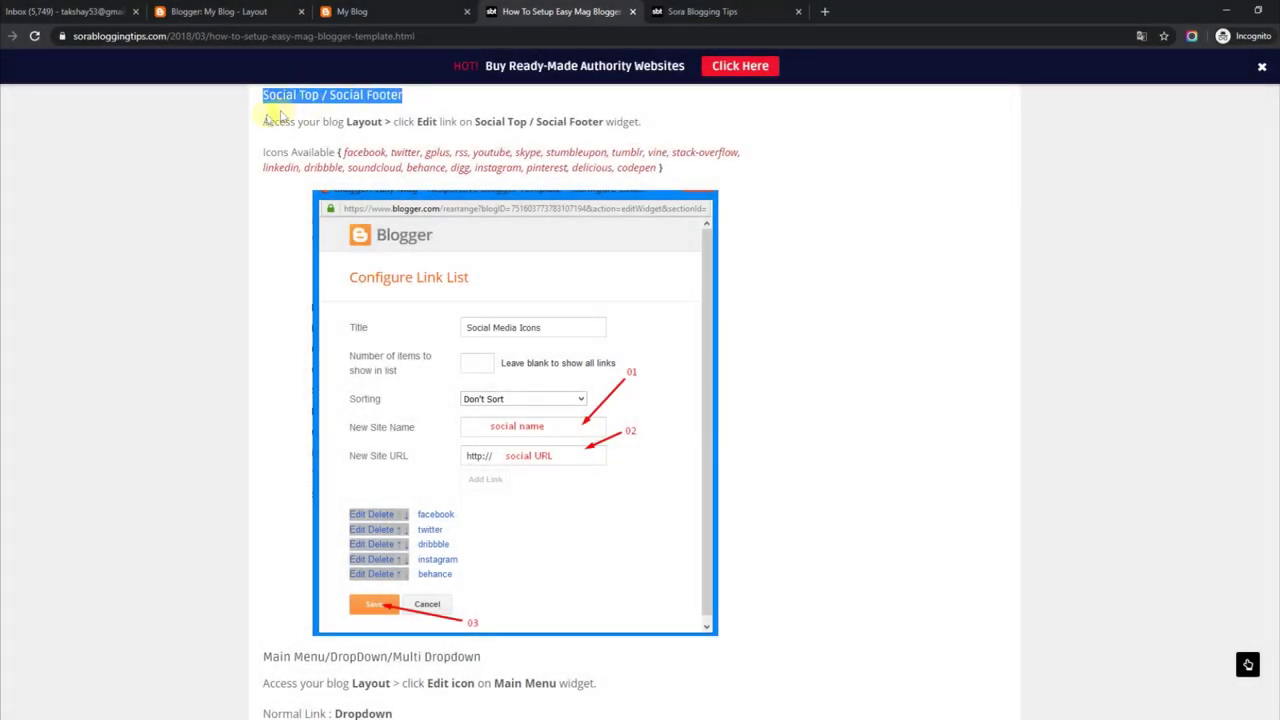
left_click_drag(265, 120, 643, 127)
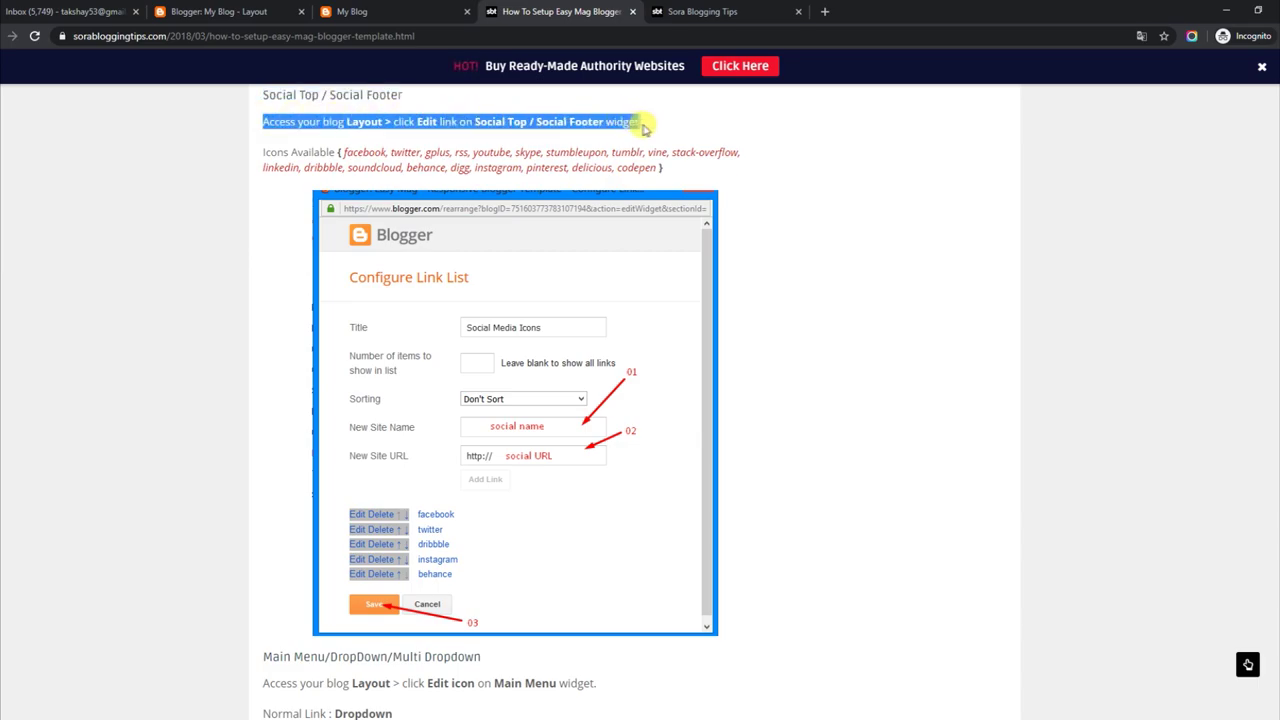
left_click_drag(265, 150, 688, 185)
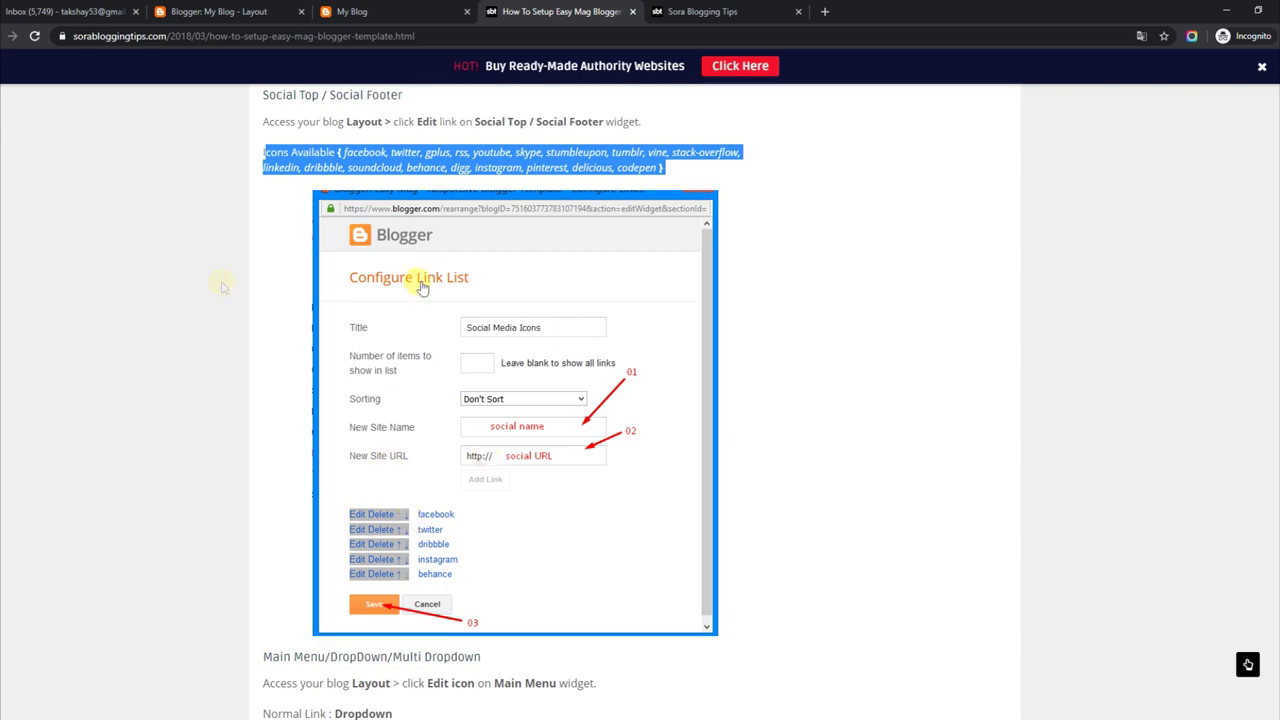
Open the facebook link's URL for editing in the Social Top widget, save the link and the widget, and return to the blog.
left_click(375, 12)
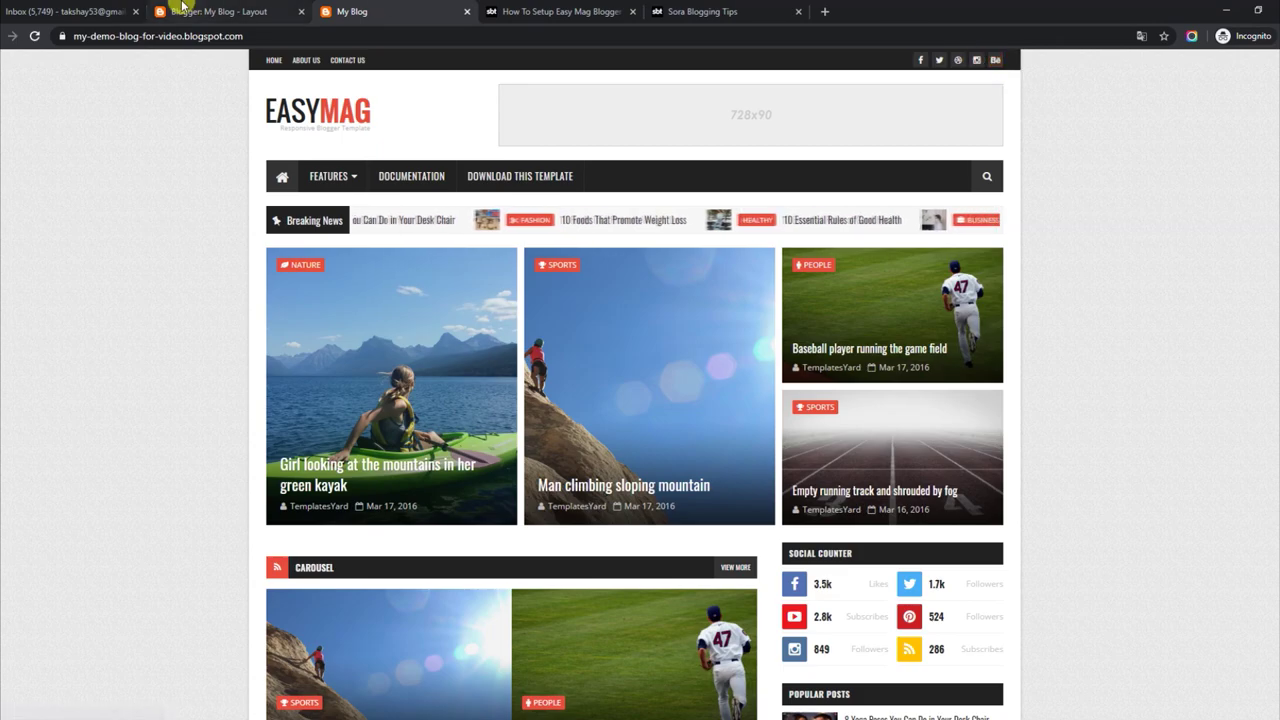
left_click(180, 10)
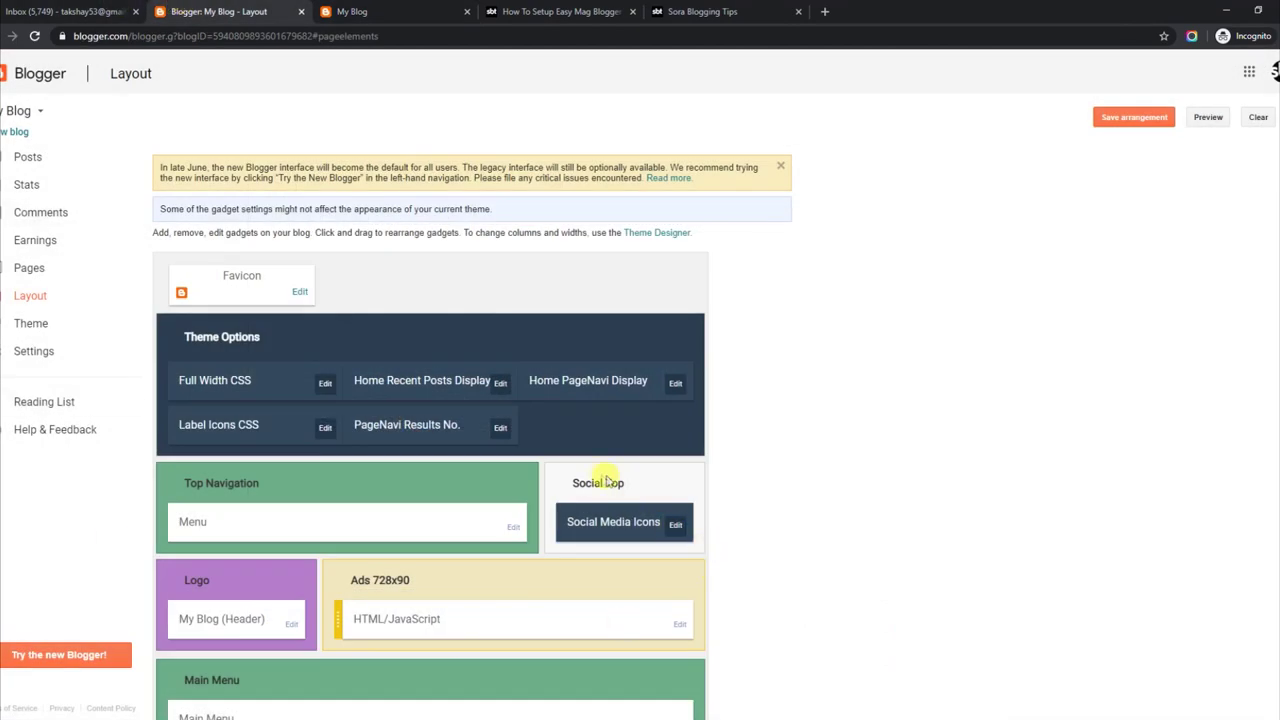
left_click(680, 525)
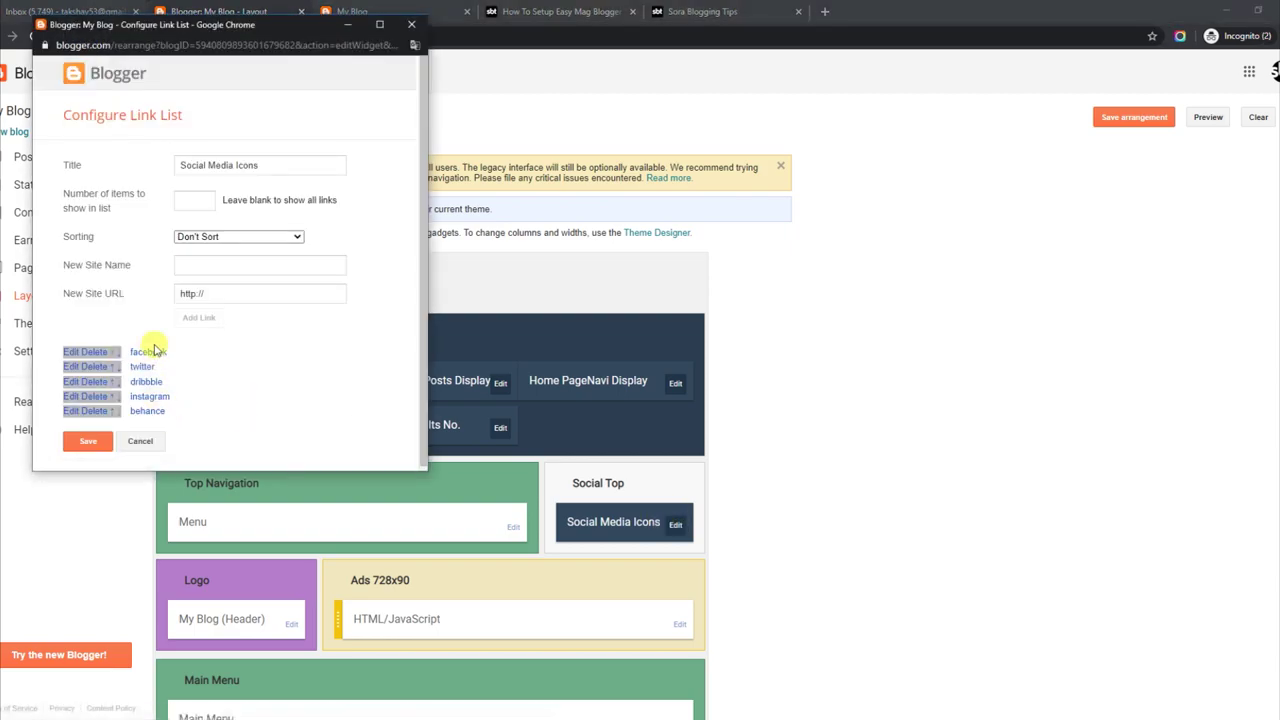
left_click(73, 355)
left_click_drag(320, 356, 189, 381)
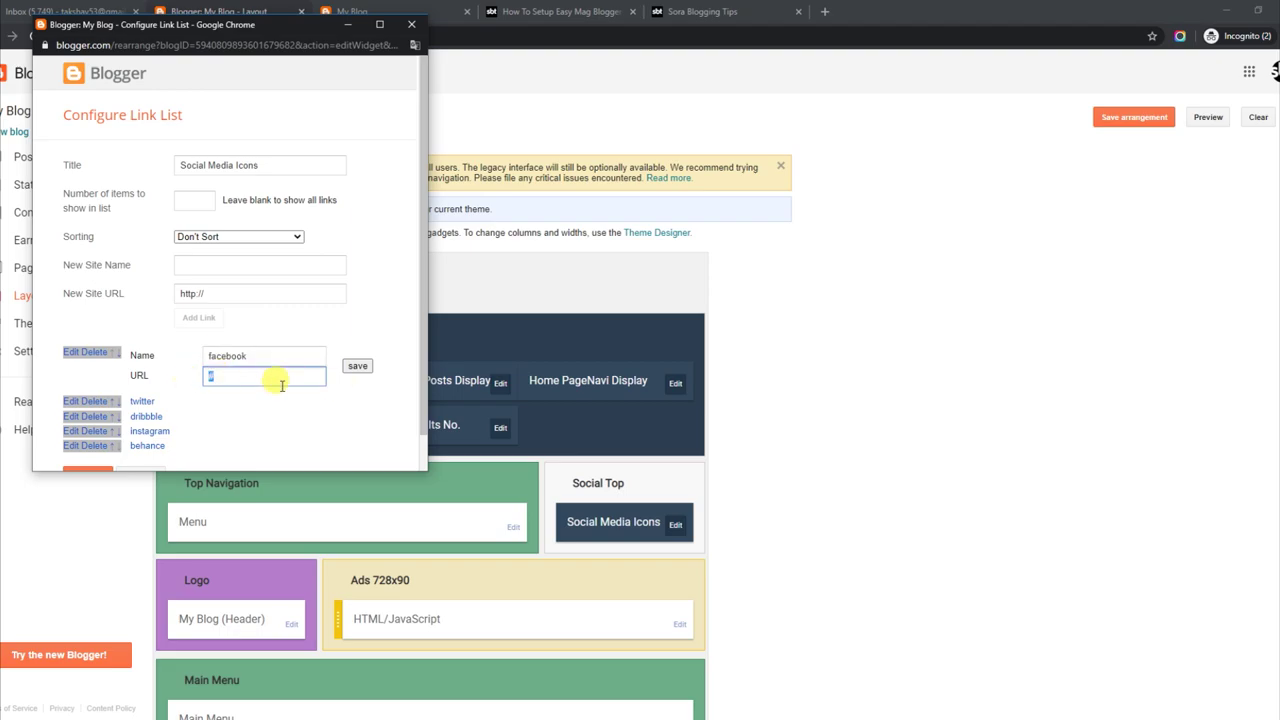
left_click(357, 368)
left_click(91, 446)
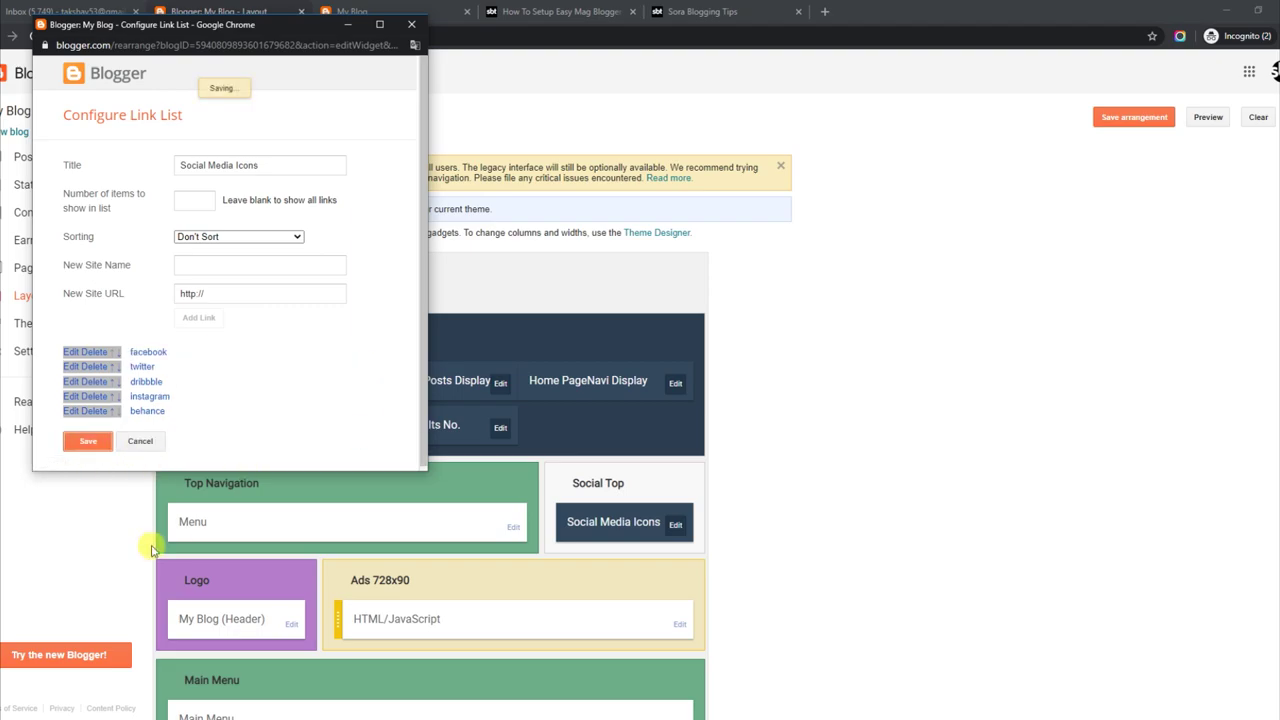
left_click(370, 12)
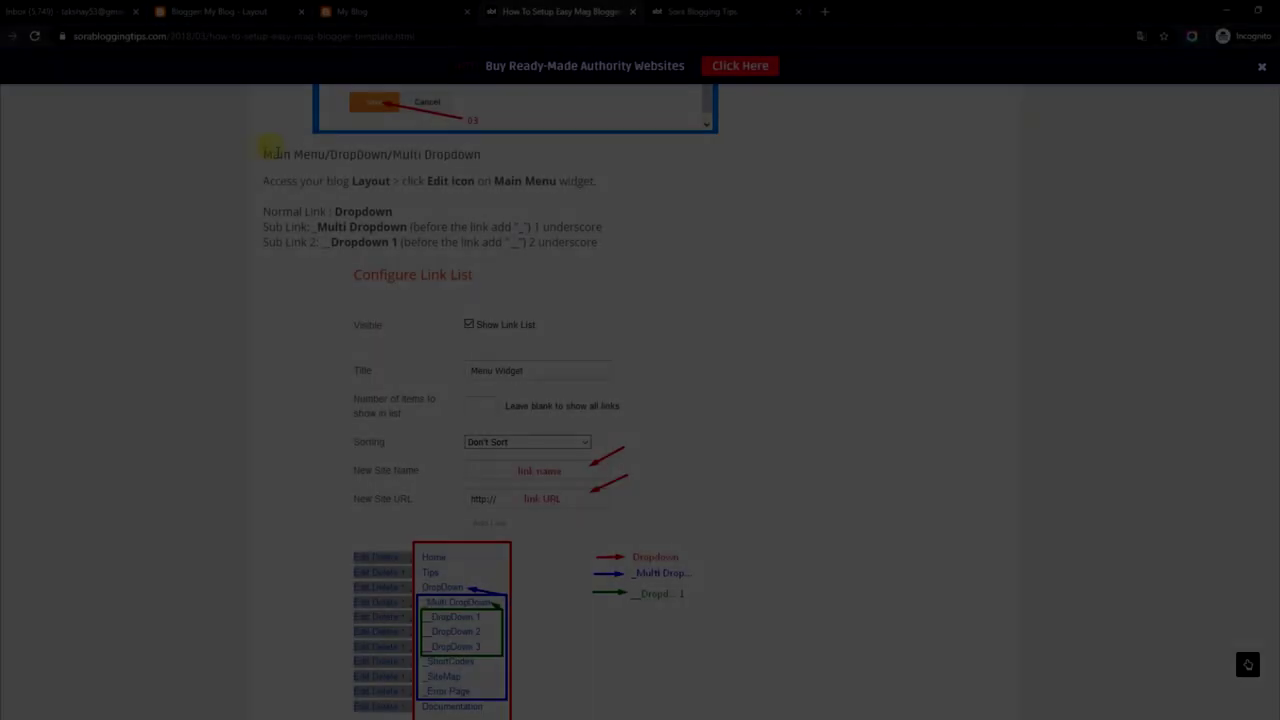
Read the setup guide's Main Menu/DropDown/Multi Dropdown instructions, including the underscore rules for sub links.
left_click_drag(277, 152, 393, 152)
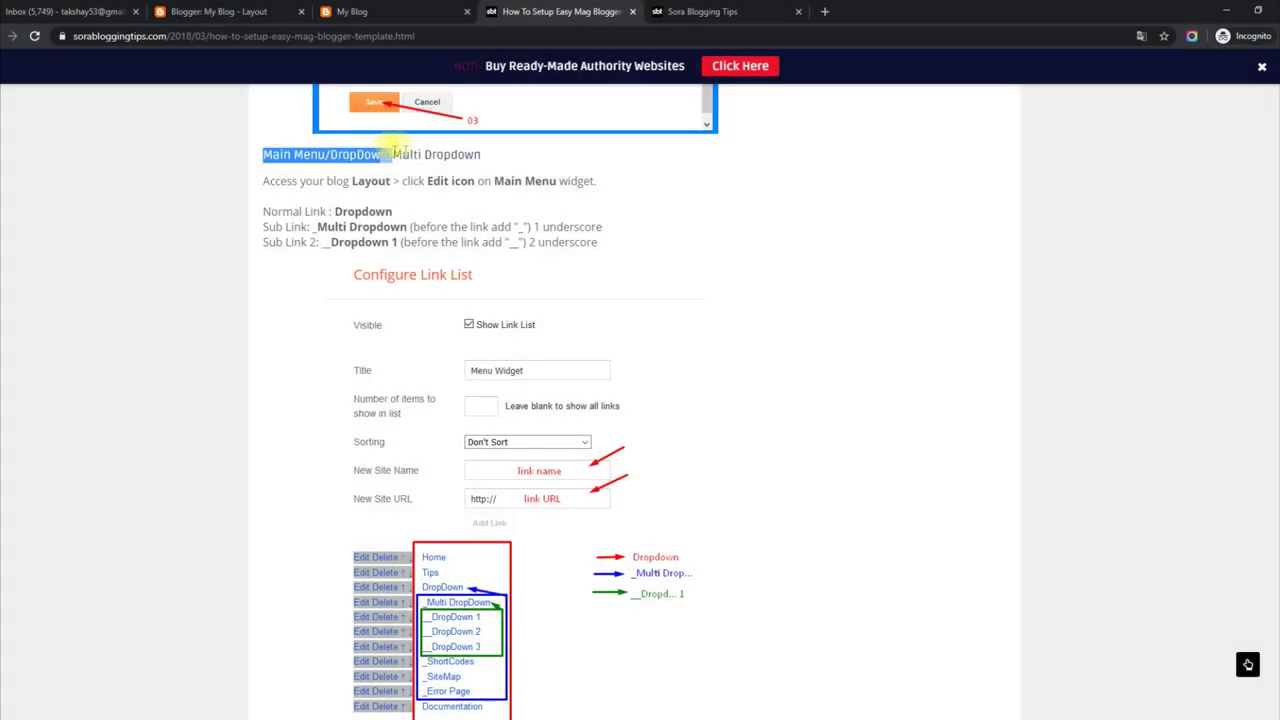
left_click_drag(265, 178, 587, 174)
left_click_drag(263, 211, 408, 213)
left_click_drag(263, 225, 604, 227)
left_click_drag(265, 241, 578, 240)
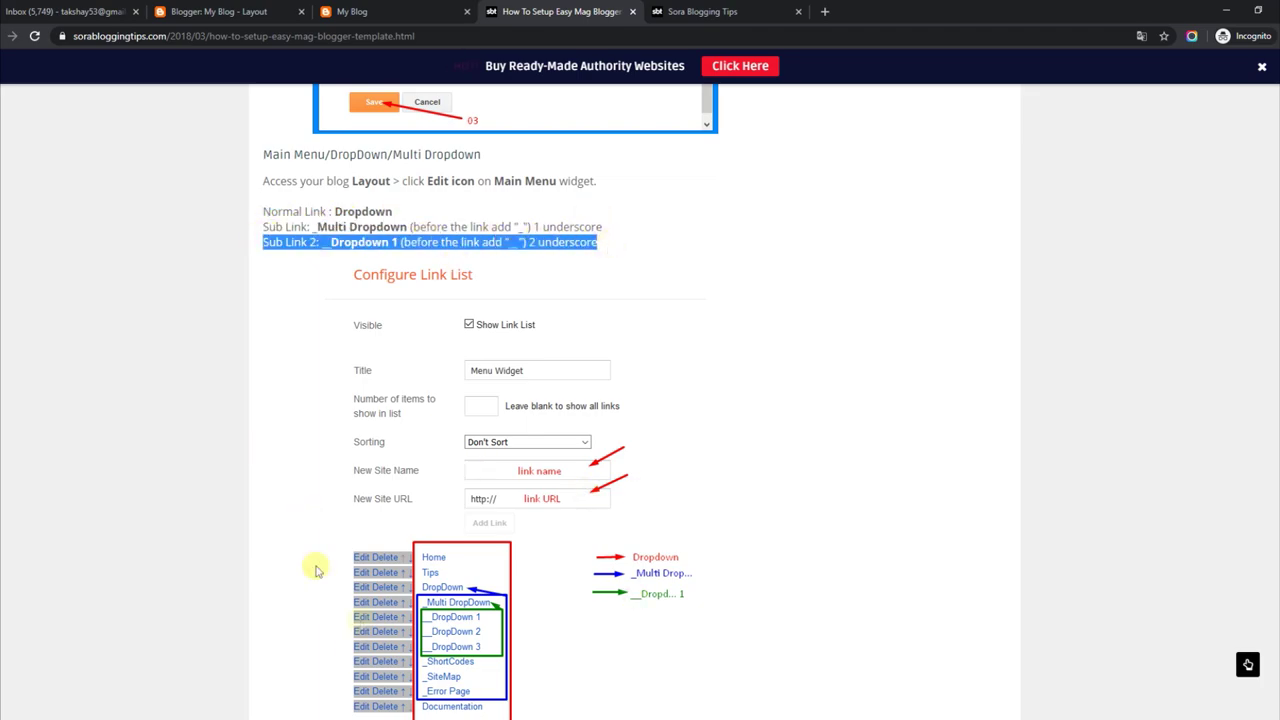
Inspect the Features dropdown in the demo blog's main menu.
left_click(357, 11)
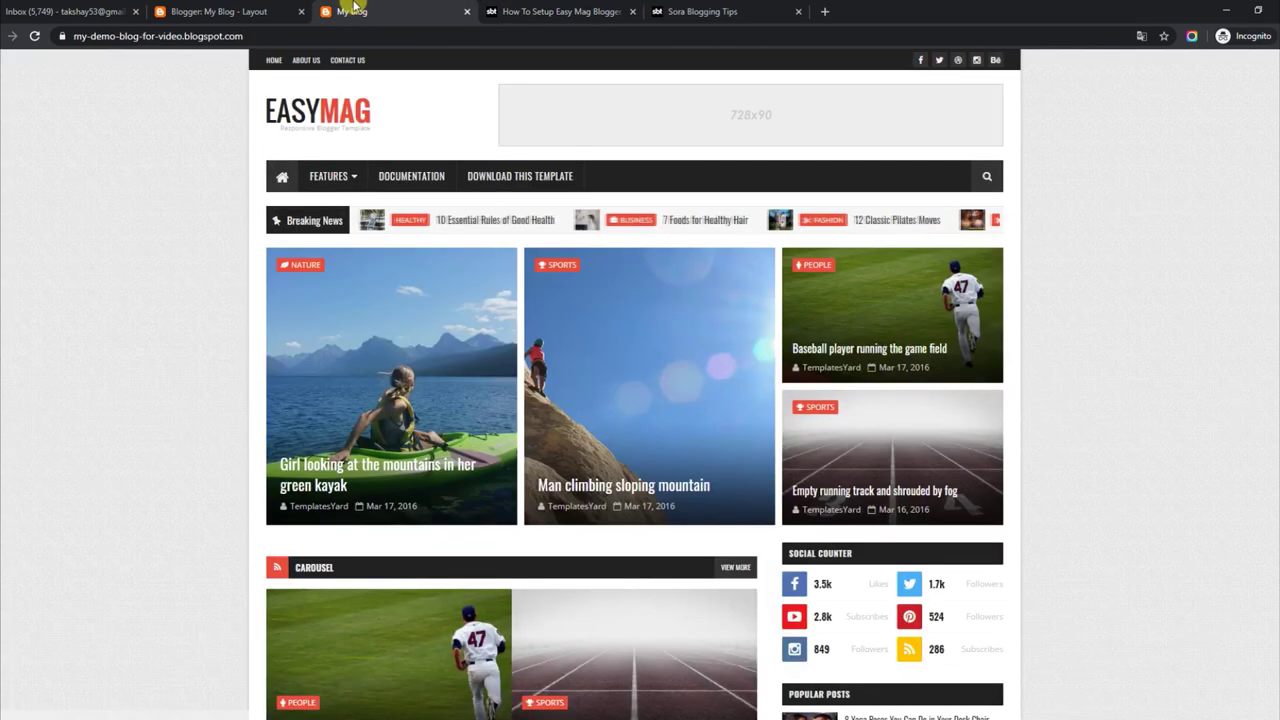
mouse_move(322, 176)
mouse_move(348, 205)
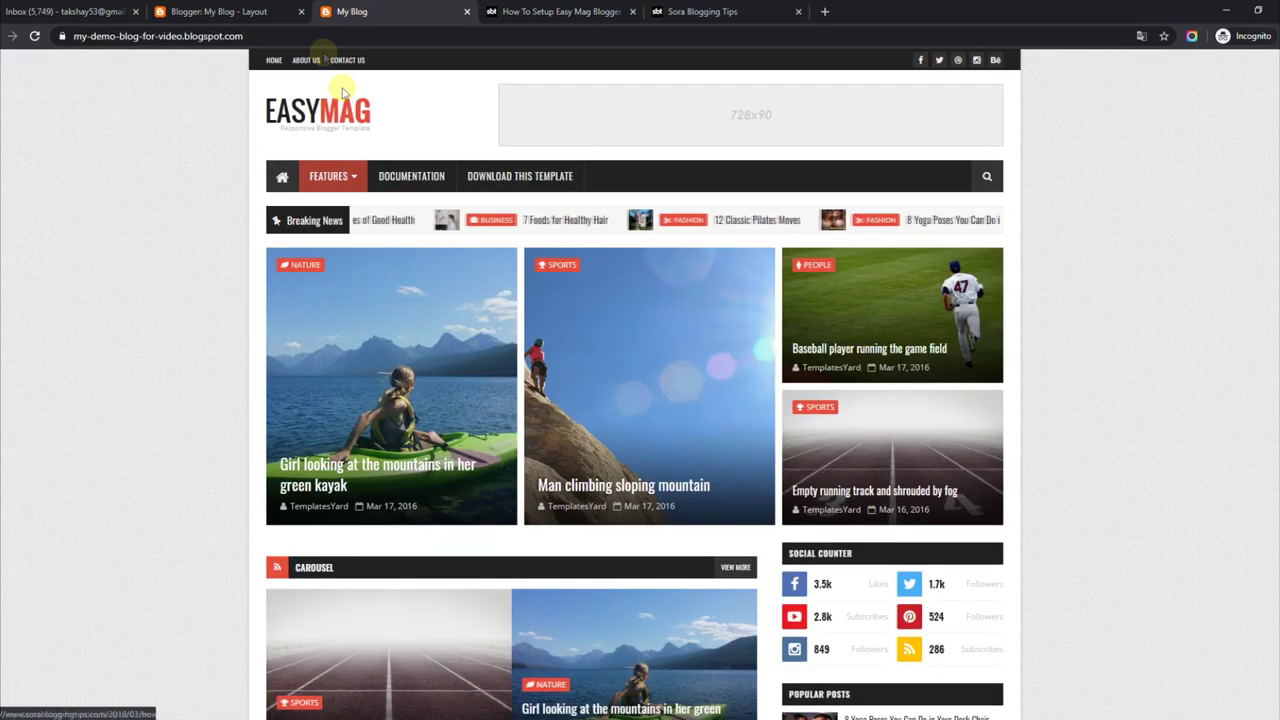
Open the DropDown 1 and DropDown 2 links for editing in the layout's Main Menu widget and save the widget.
left_click(245, 8)
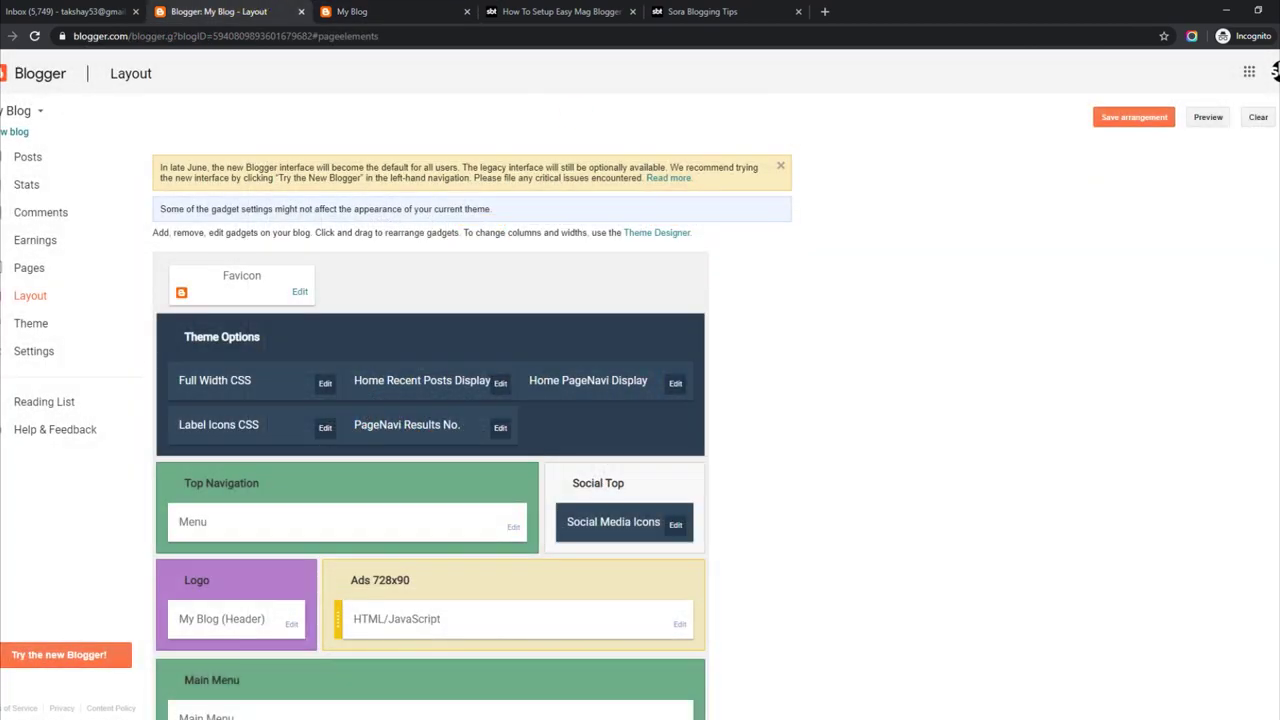
scroll(1245, 302, "down", 3)
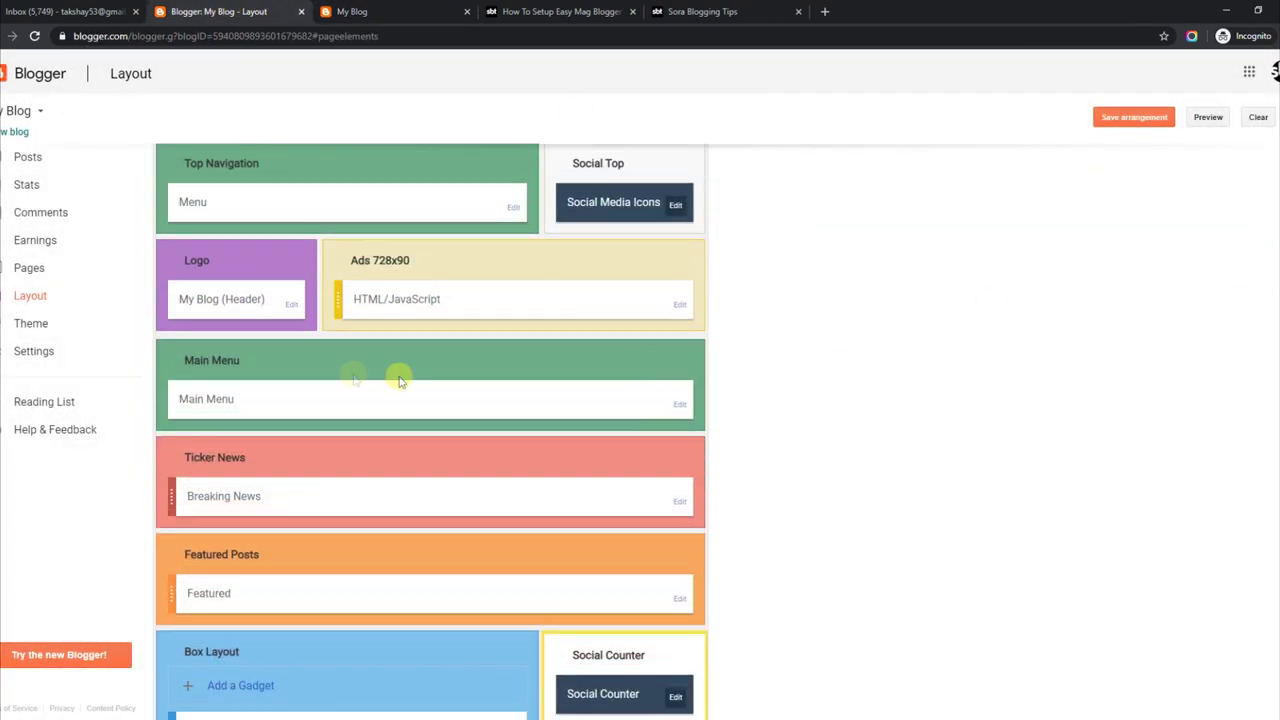
left_click(678, 402)
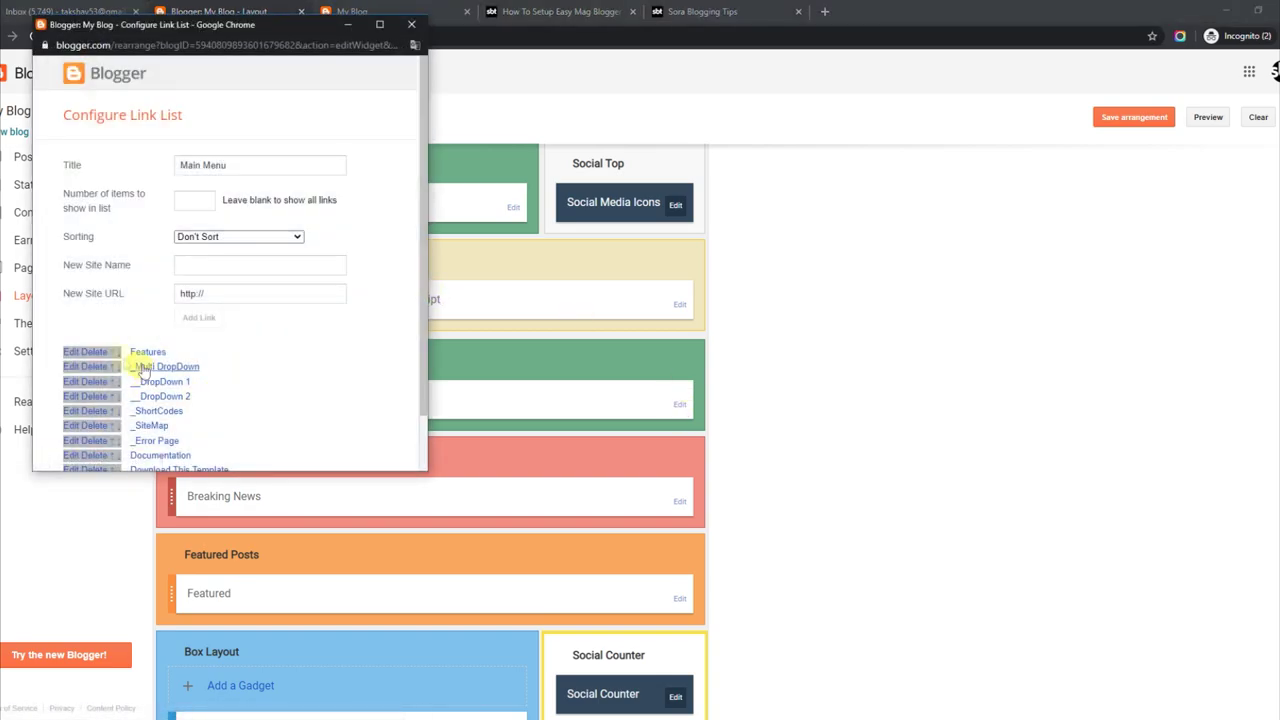
left_click(75, 381)
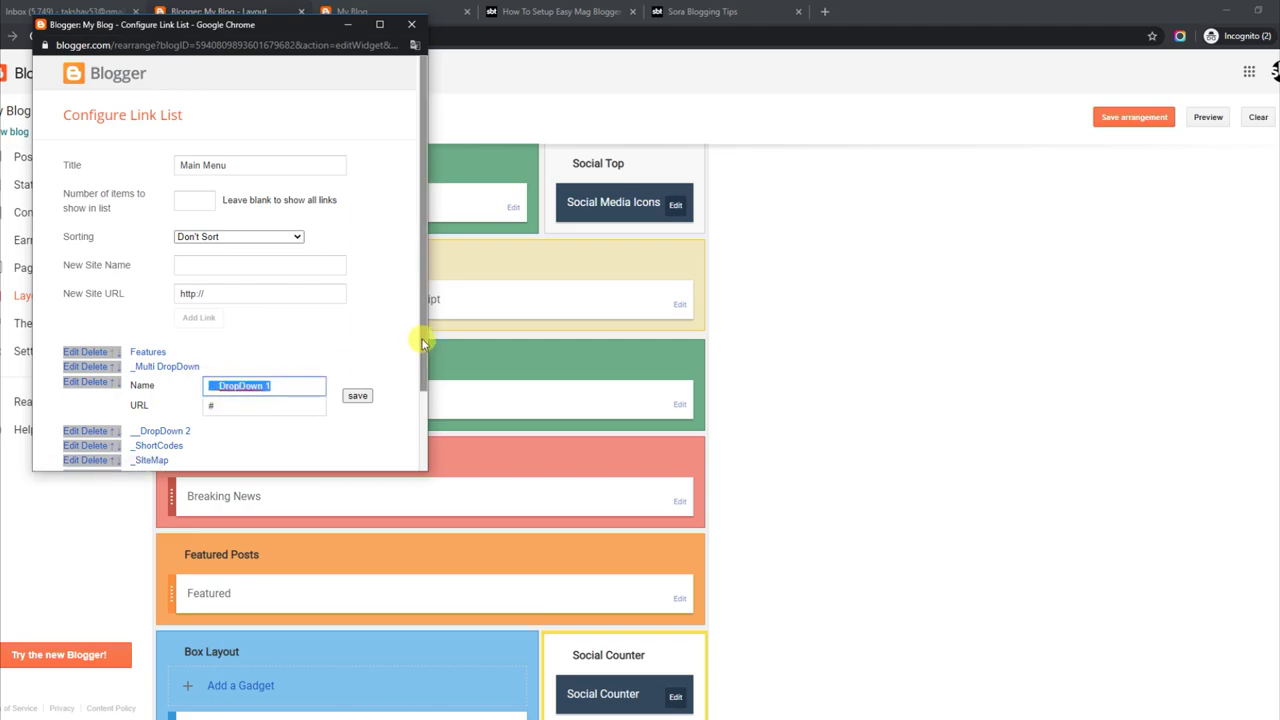
left_click_drag(421, 337, 421, 414)
left_click(86, 337)
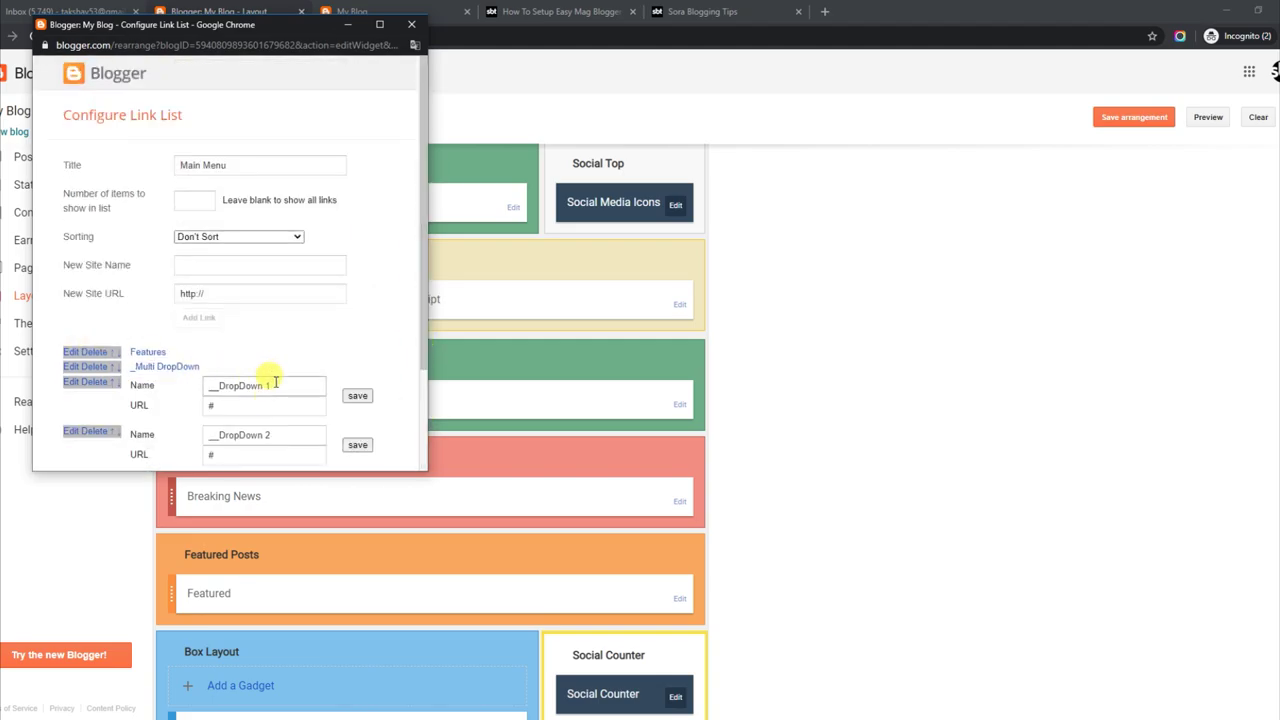
left_click_drag(423, 274, 423, 409)
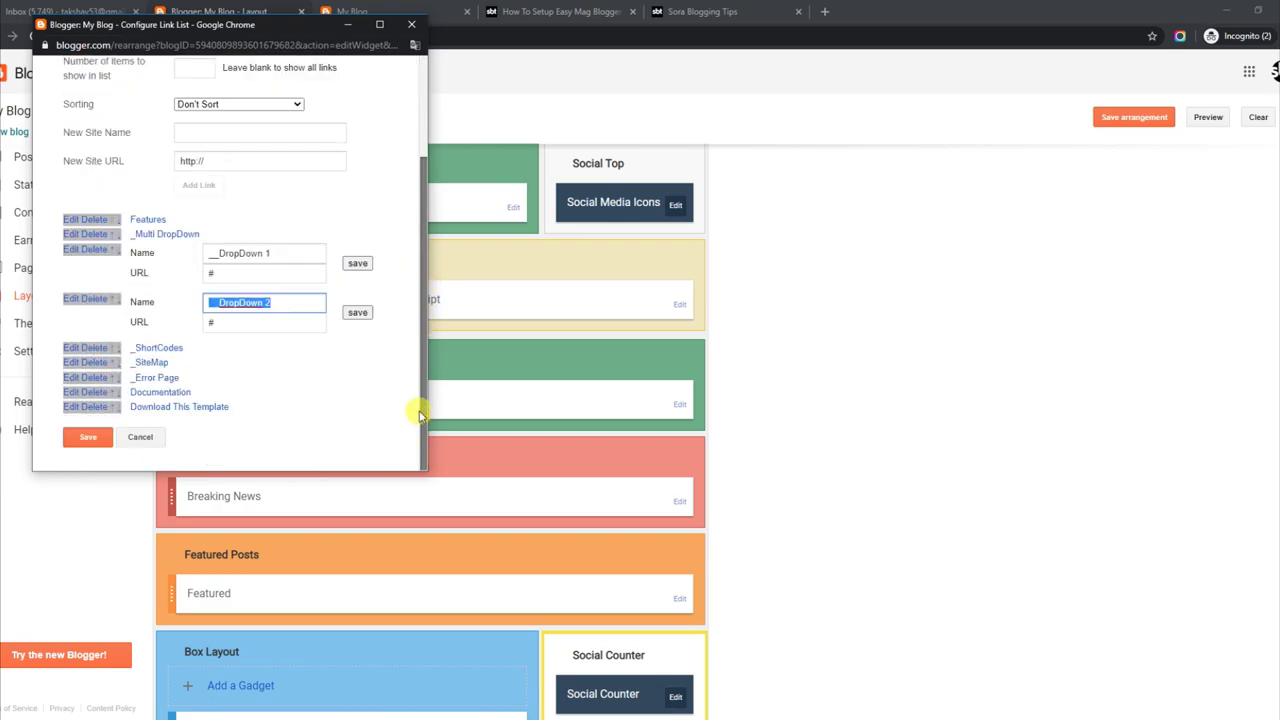
left_click(97, 442)
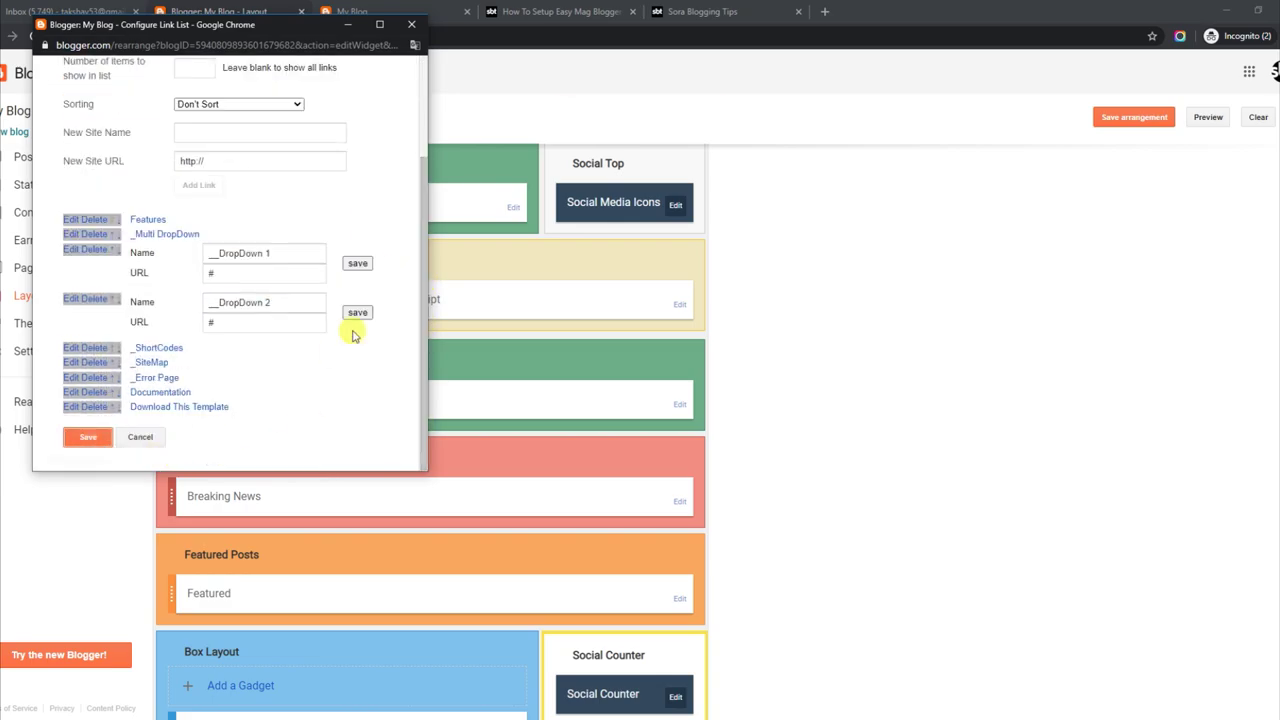
Read the setup guide's Ticker News instructions with the recent posts and label codes, and look at the ticker on the demo blog.
left_click(406, 10)
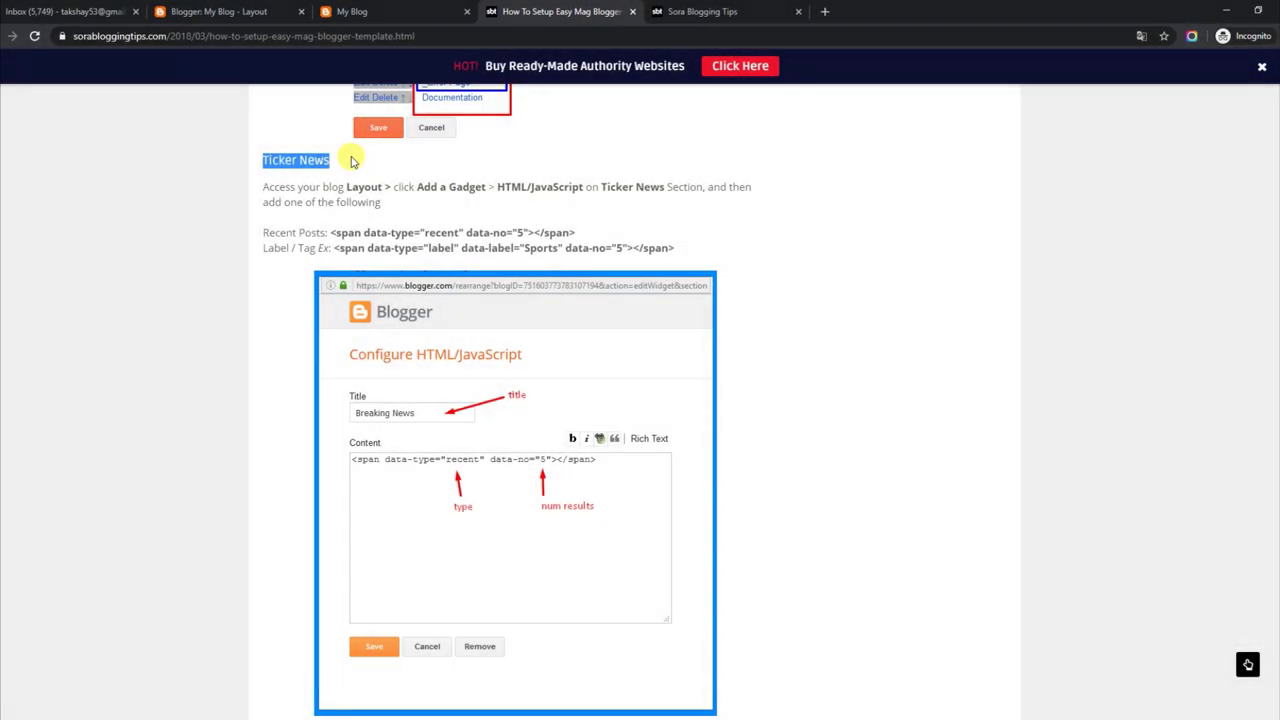
left_click_drag(312, 187, 395, 207)
left_click_drag(265, 236, 450, 230)
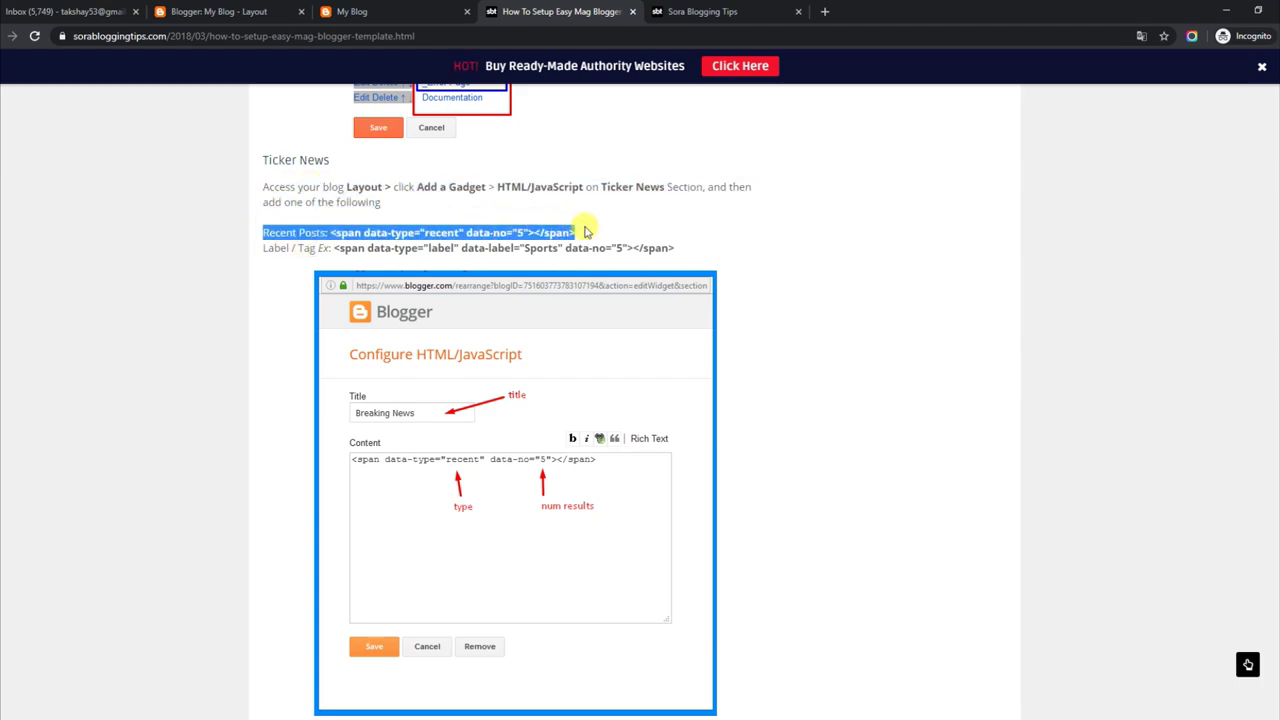
left_click_drag(265, 247, 683, 254)
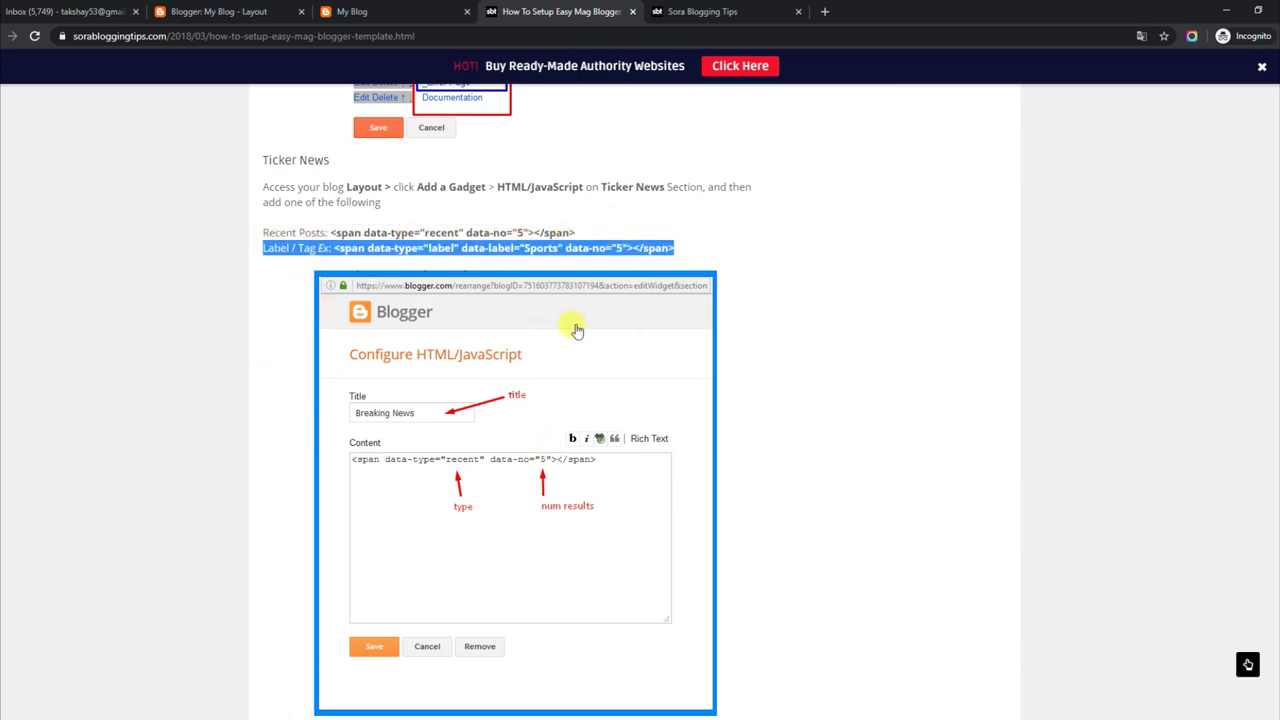
left_click(430, 11)
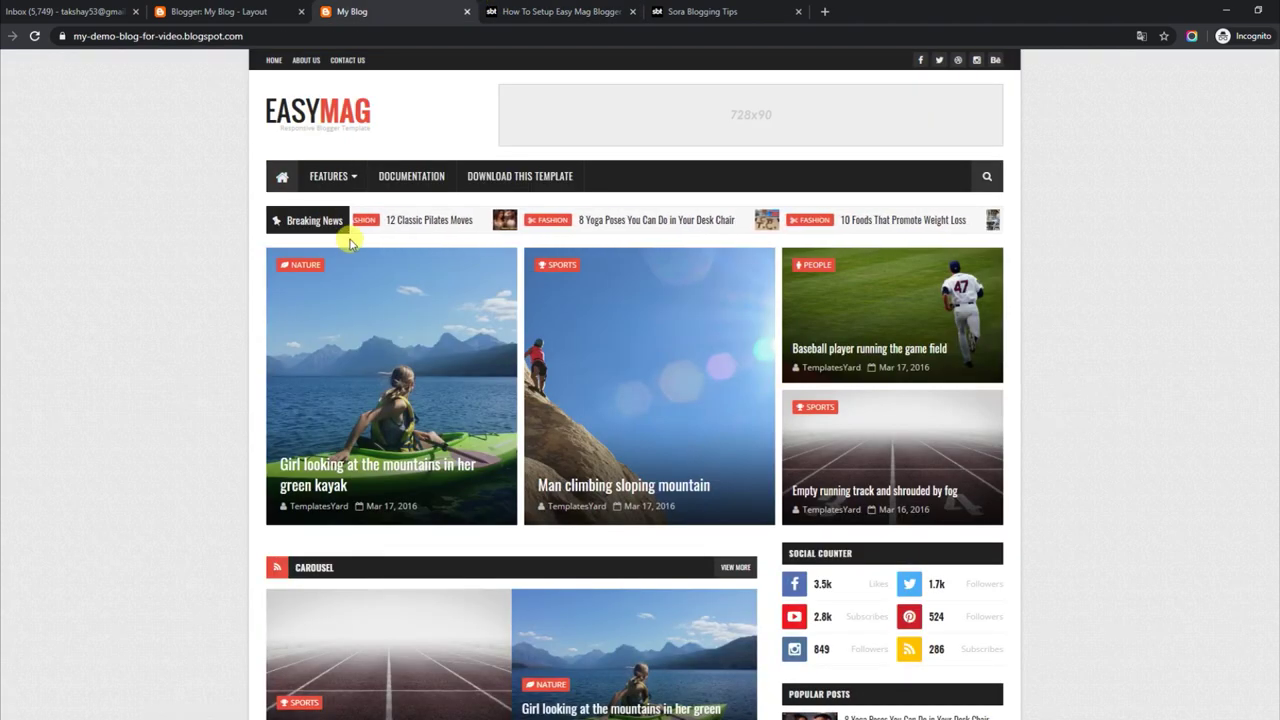
Review the content code of the Breaking News gadget in the layout's Ticker News section and save the gadget.
left_click(290, 8)
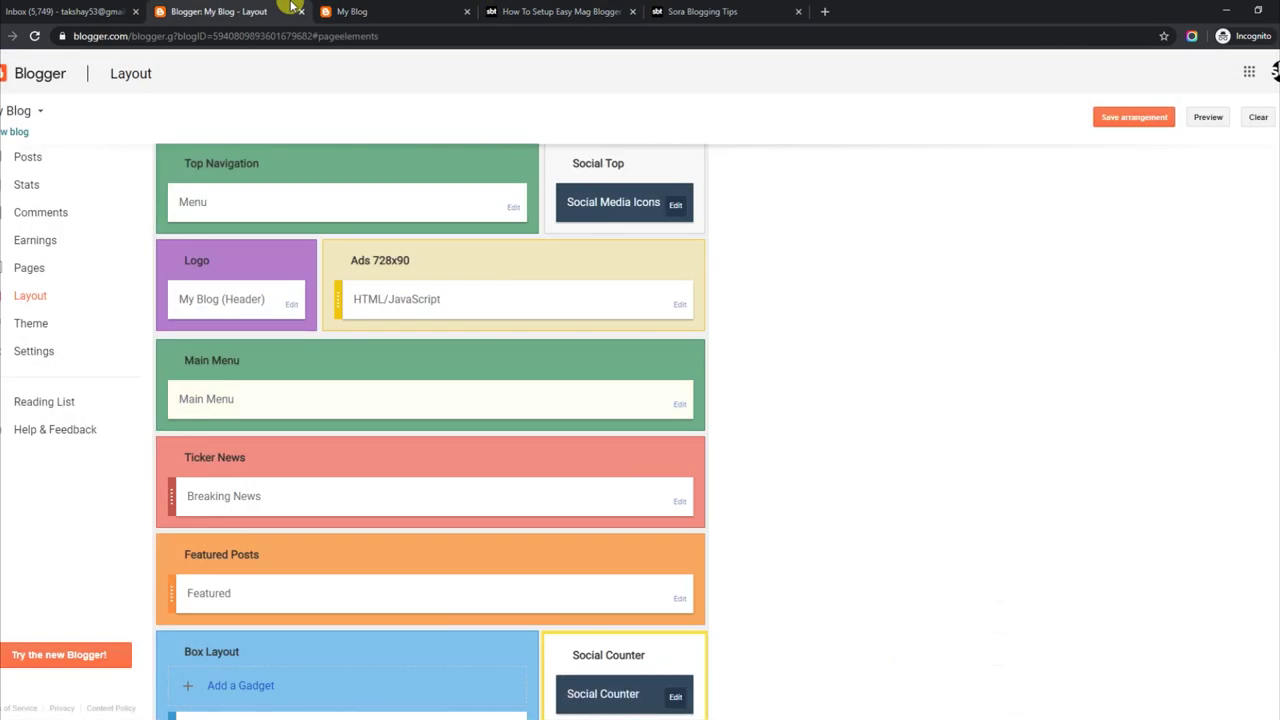
left_click(680, 502)
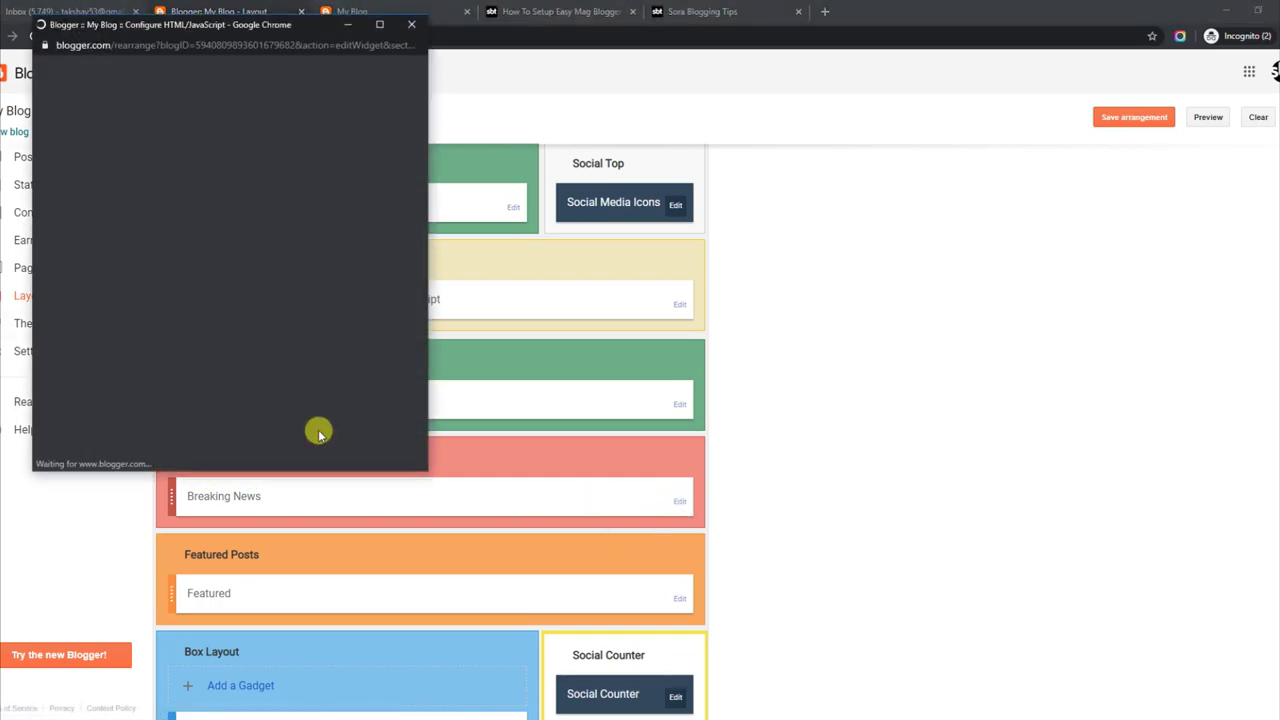
left_click_drag(61, 224, 262, 218)
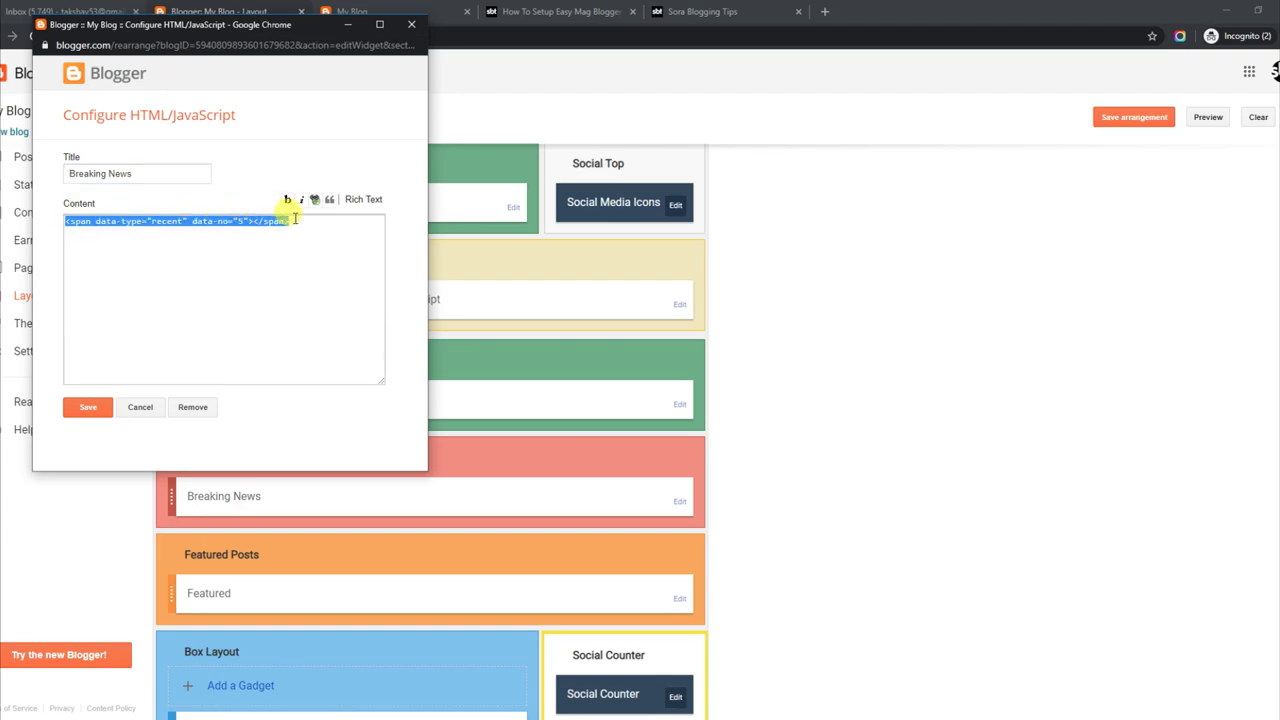
left_click(178, 272)
left_click(90, 410)
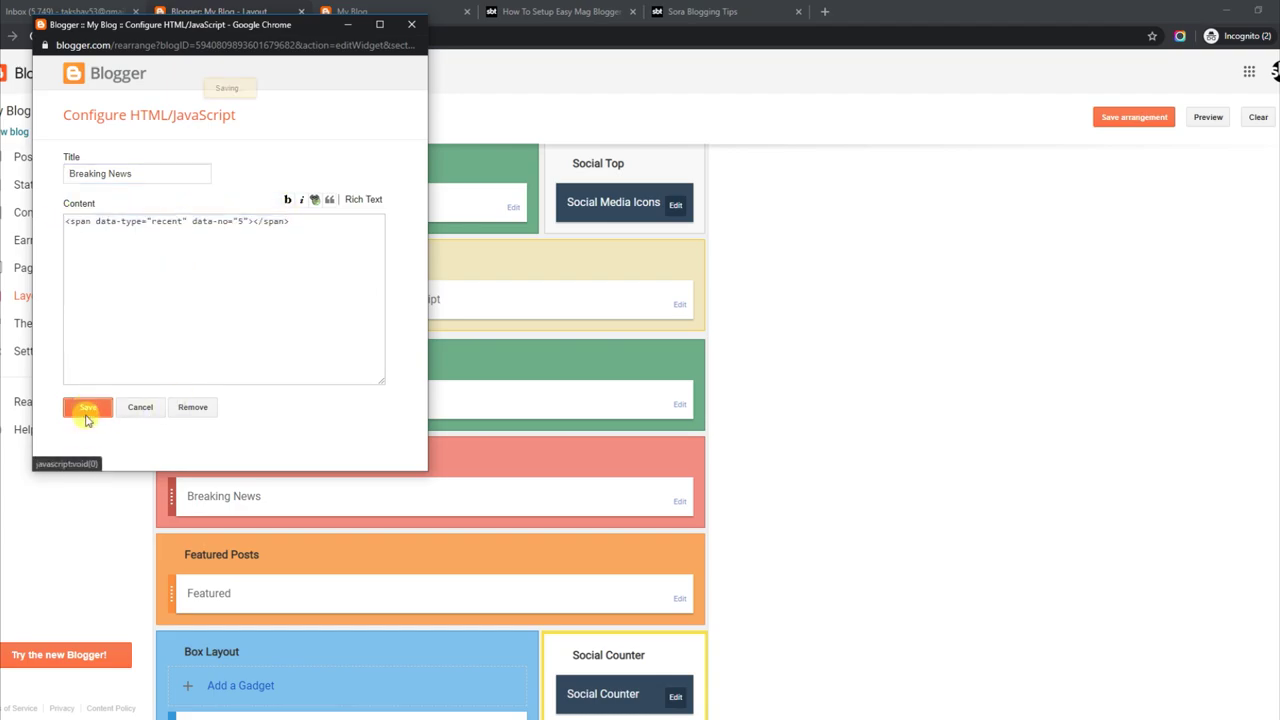
Read the setup guide's Featured Posts instructions with the recent posts and label codes, and look at the featured section on the demo blog.
left_click(425, 9)
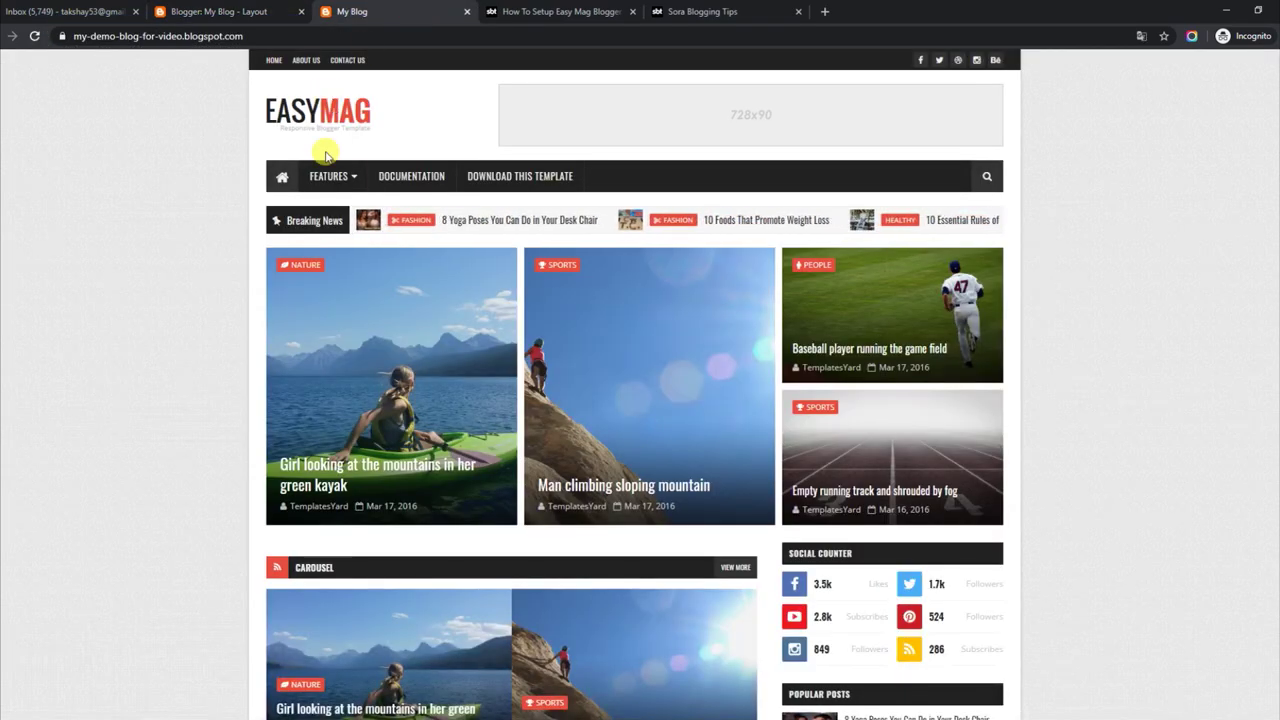
mouse_move(318, 176)
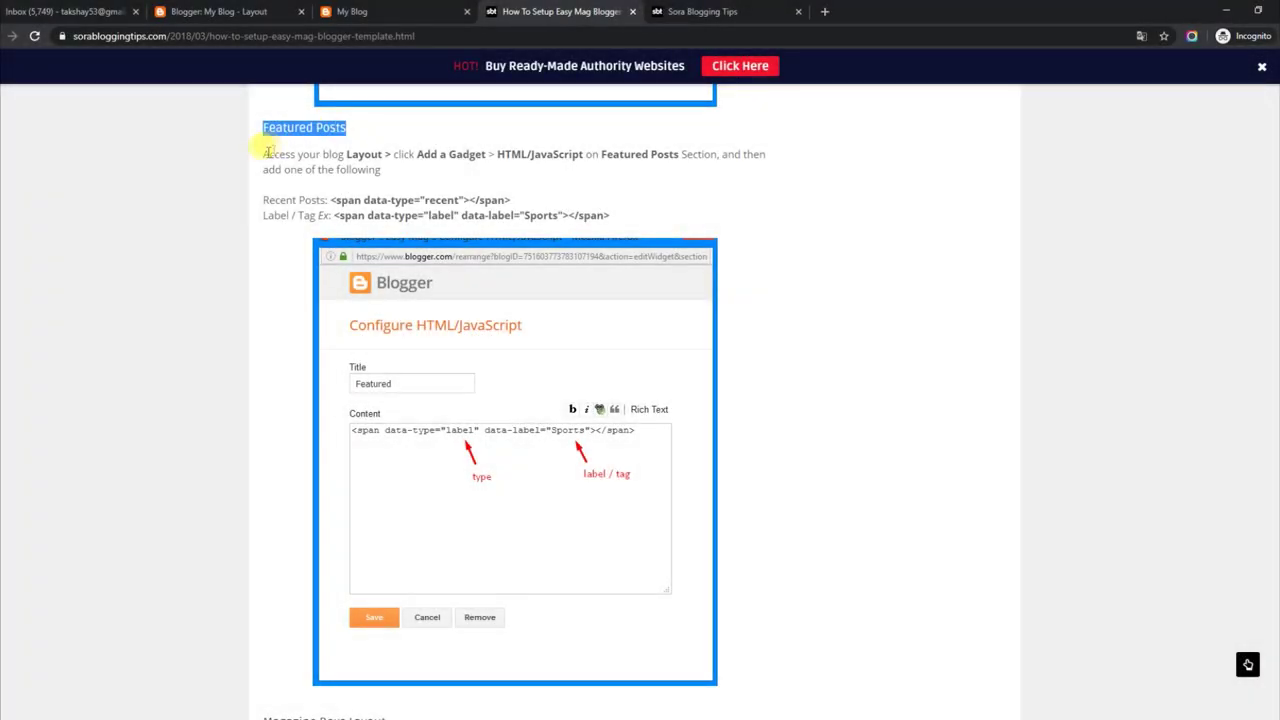
left_click_drag(268, 152, 742, 172)
left_click_drag(264, 200, 443, 200)
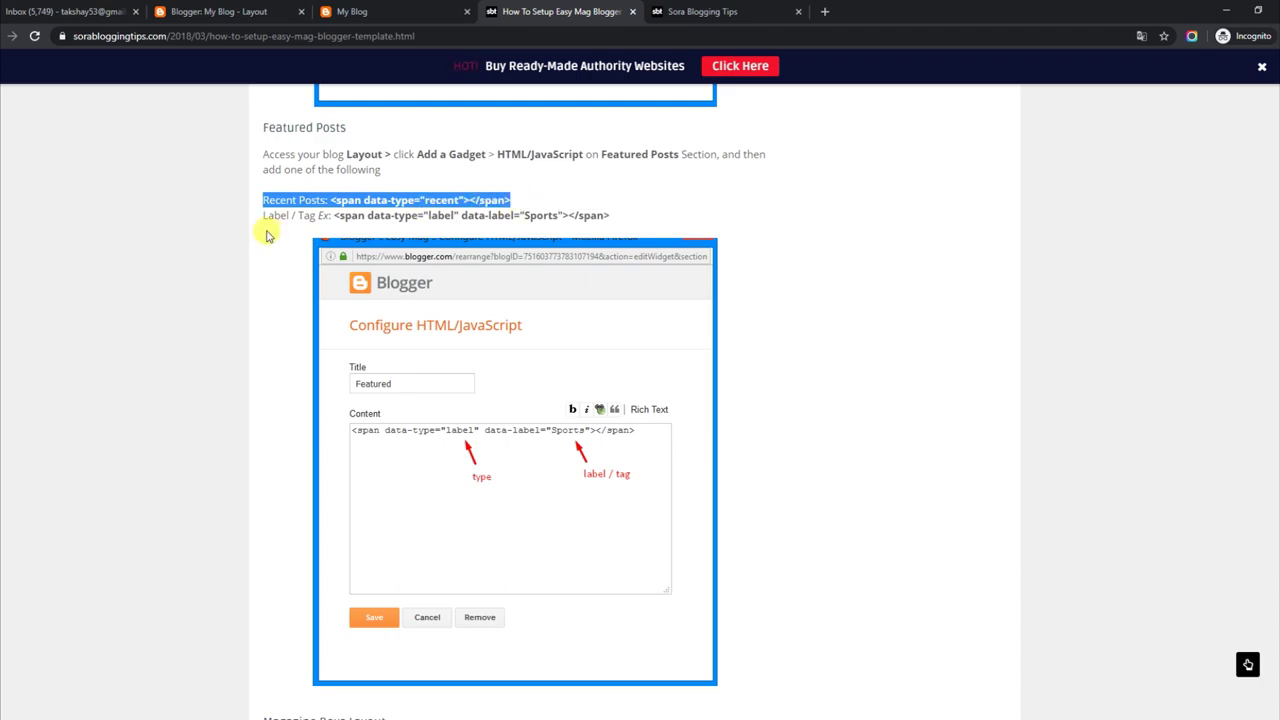
left_click_drag(263, 214, 593, 213)
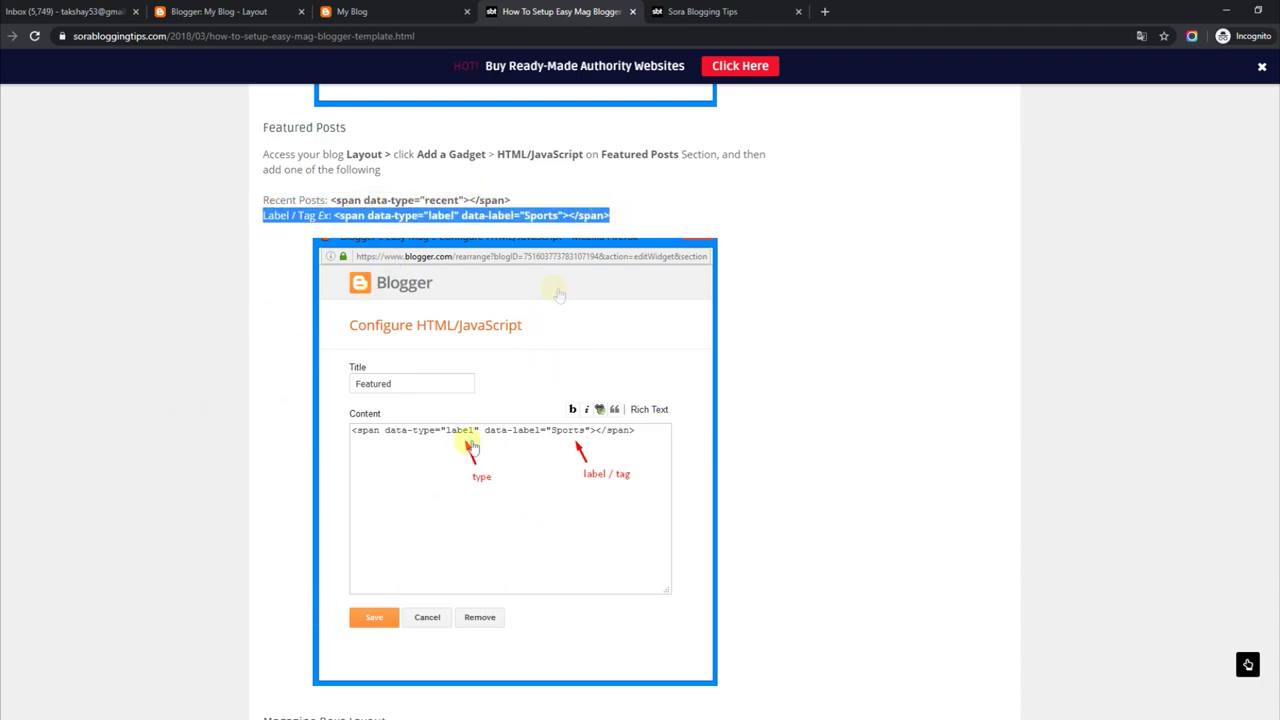
left_click(449, 7)
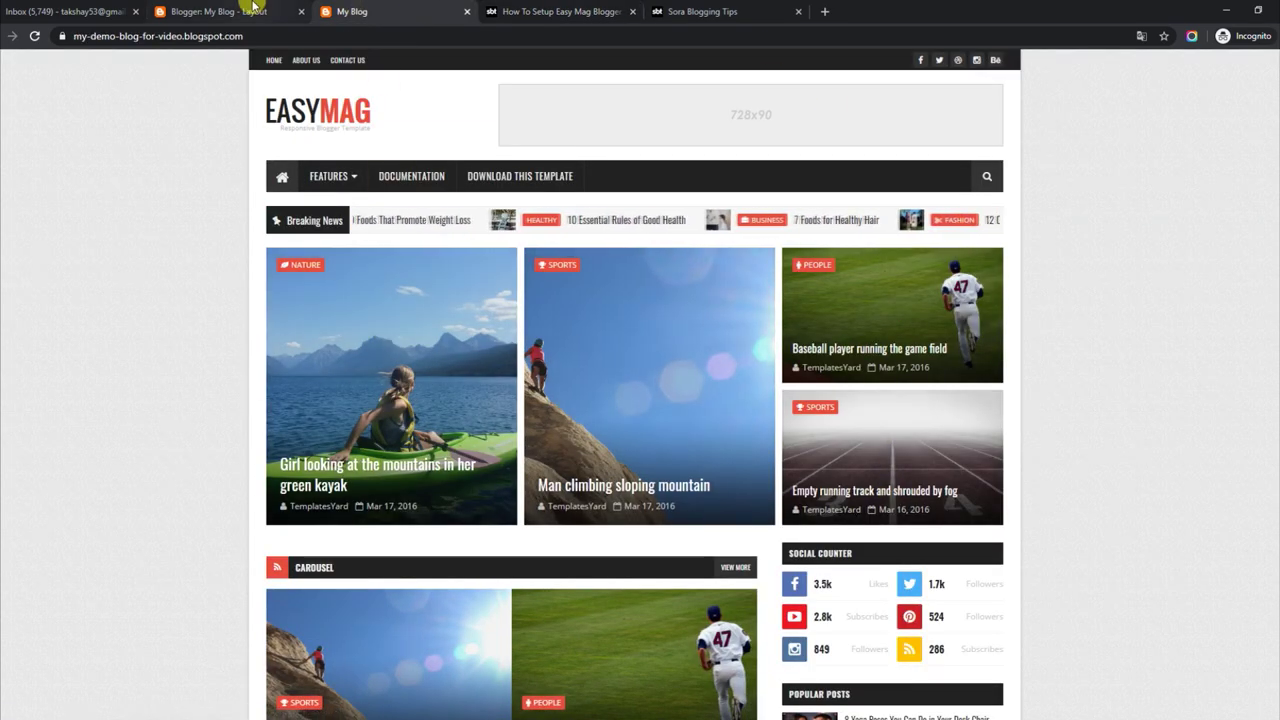
left_click(510, 8)
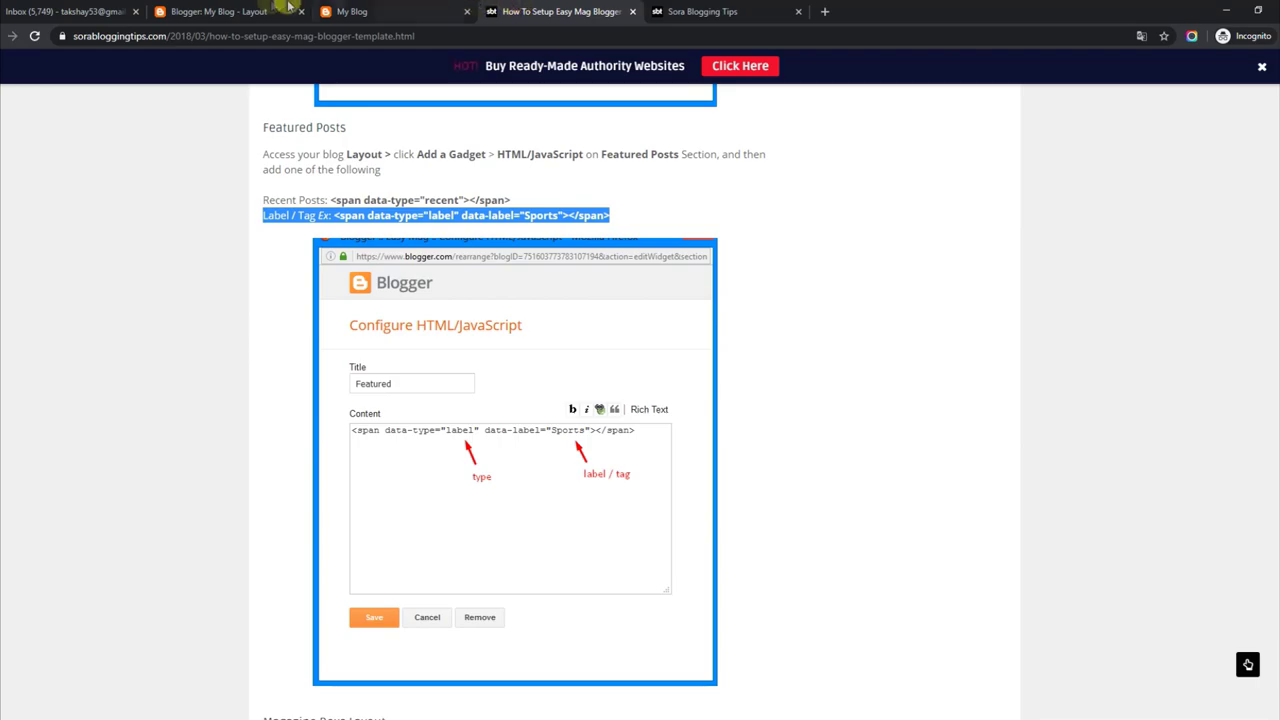
Review the content code of the Featured gadget in the layout's Featured Posts section and save the gadget.
left_click(288, 7)
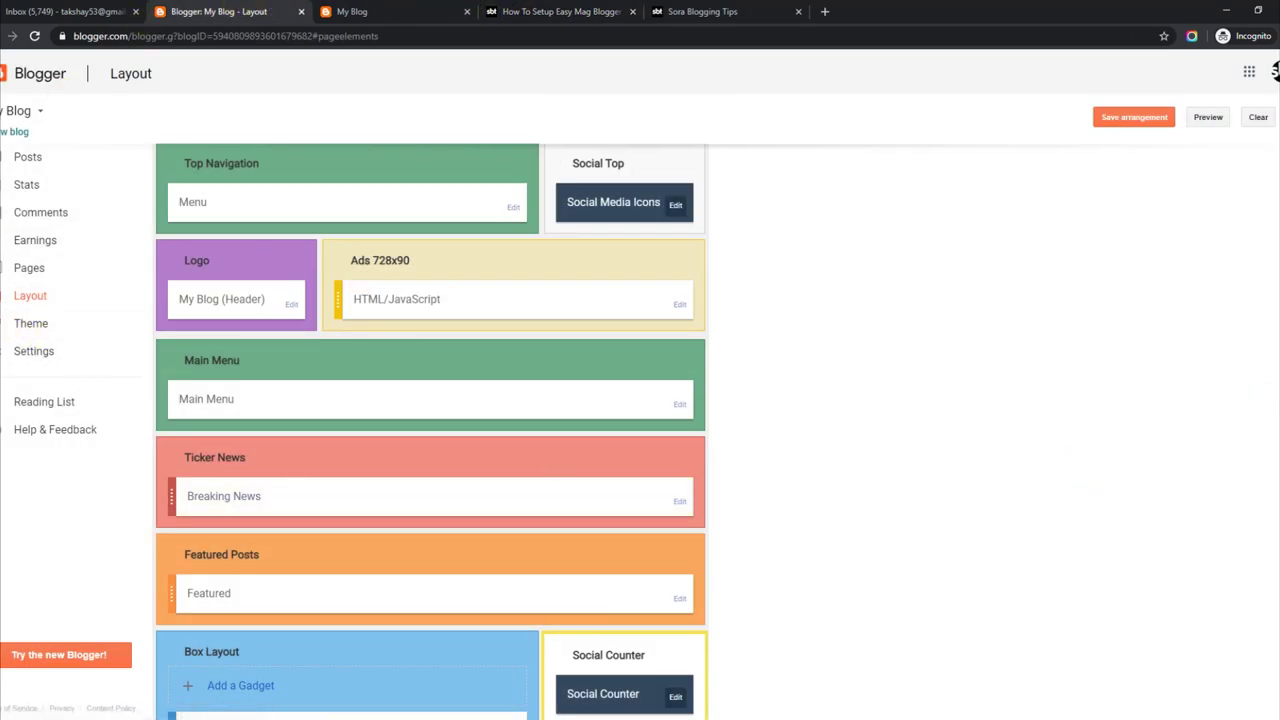
scroll(430, 430, "down", 2)
left_click(678, 397)
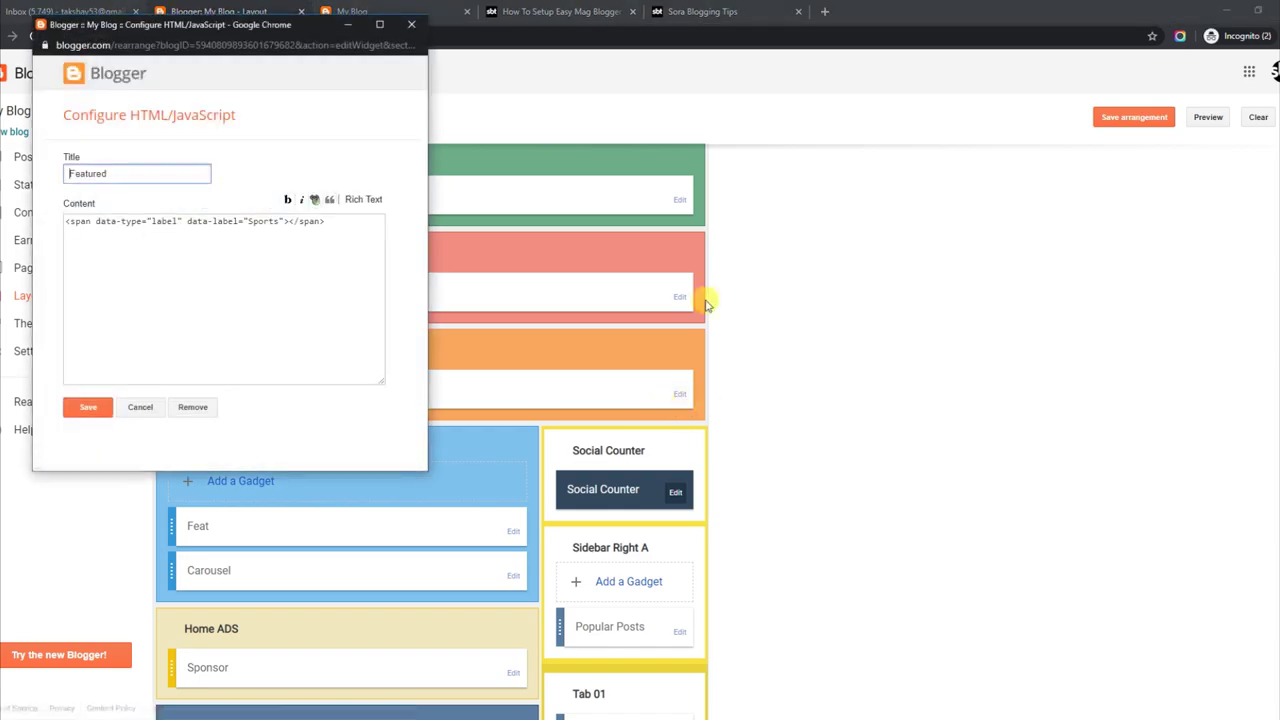
left_click_drag(66, 221, 244, 220)
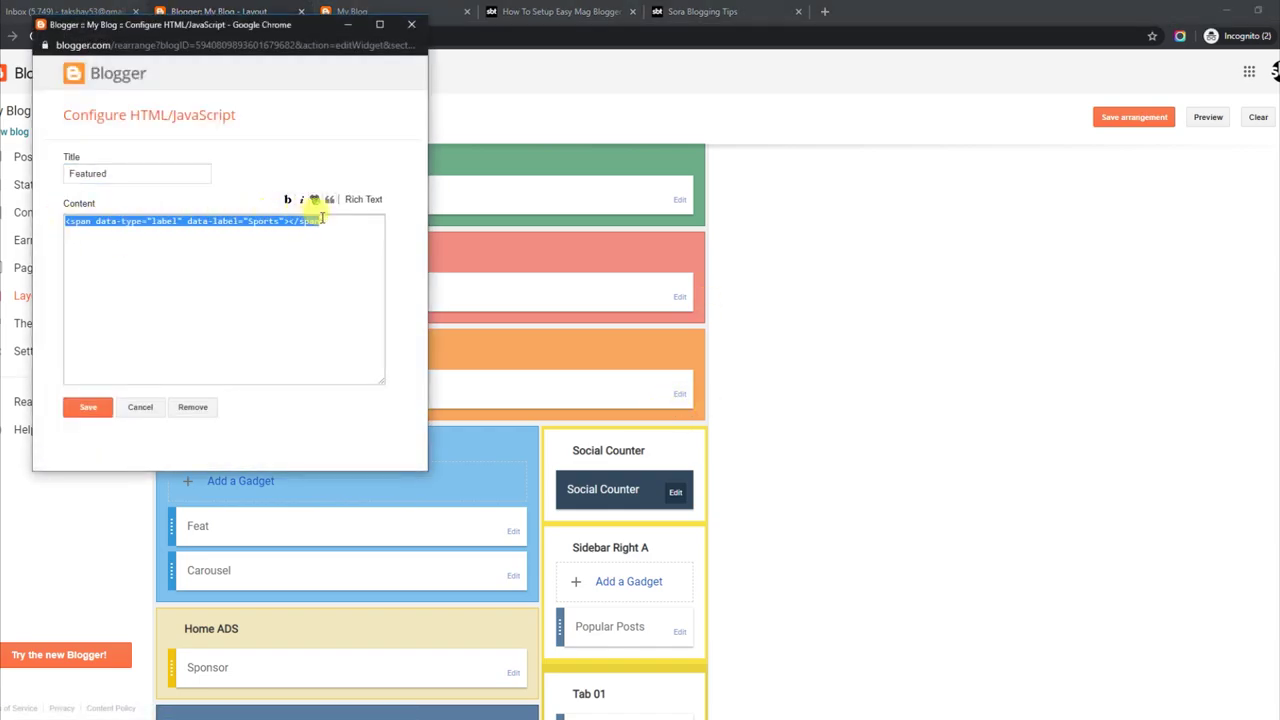
left_click(215, 245)
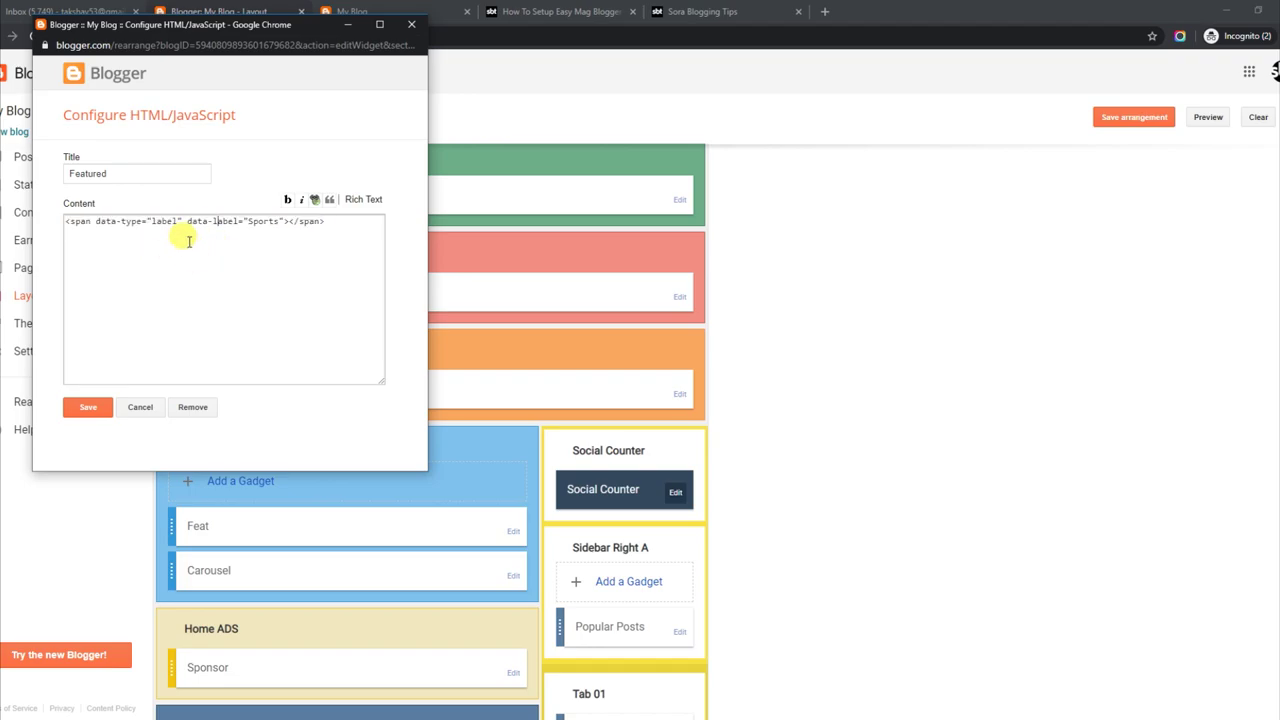
left_click(86, 407)
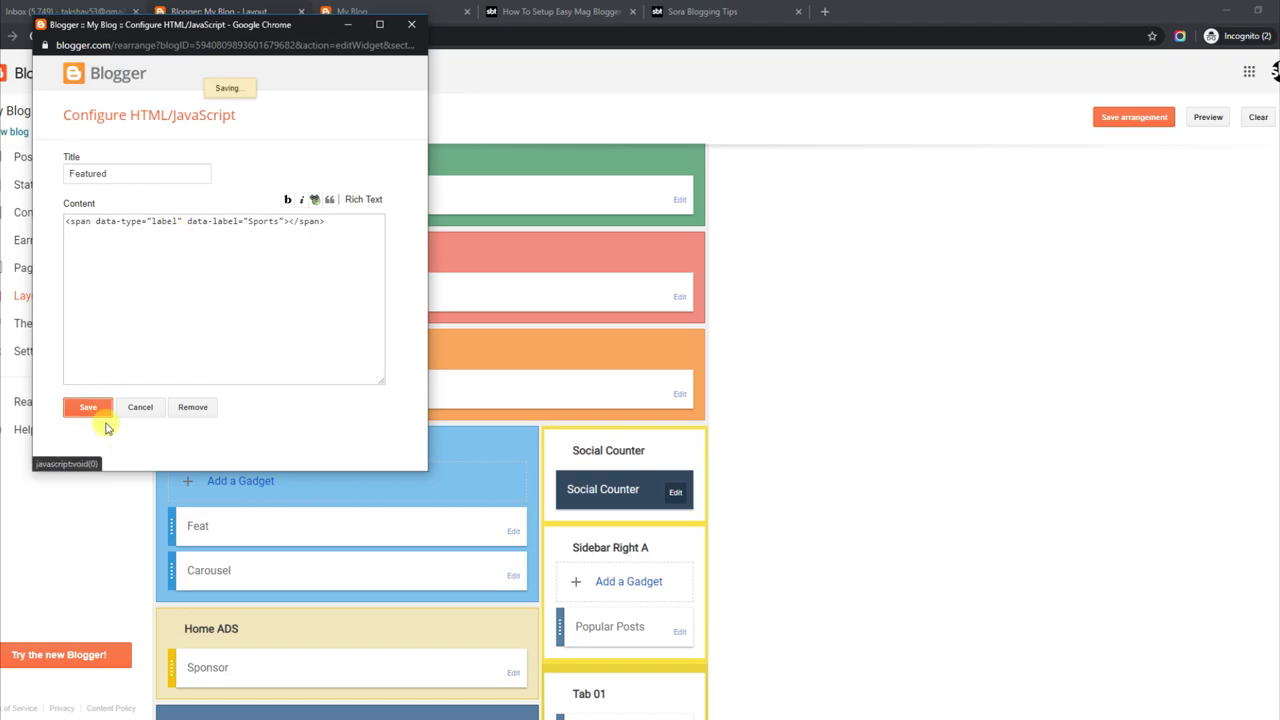
Read the setup guide's Magazine Boxs Layout instructions, including the available box types and the Feat code example.
left_click(371, 13)
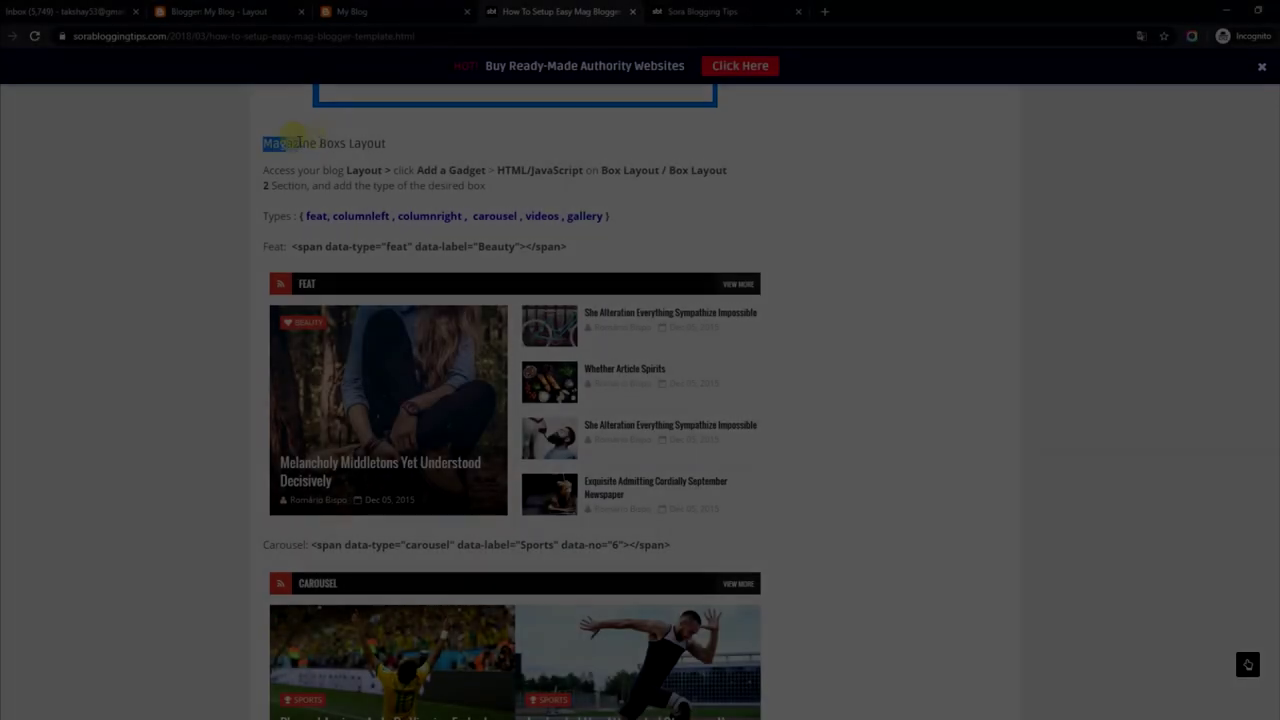
left_click_drag(297, 142, 387, 146)
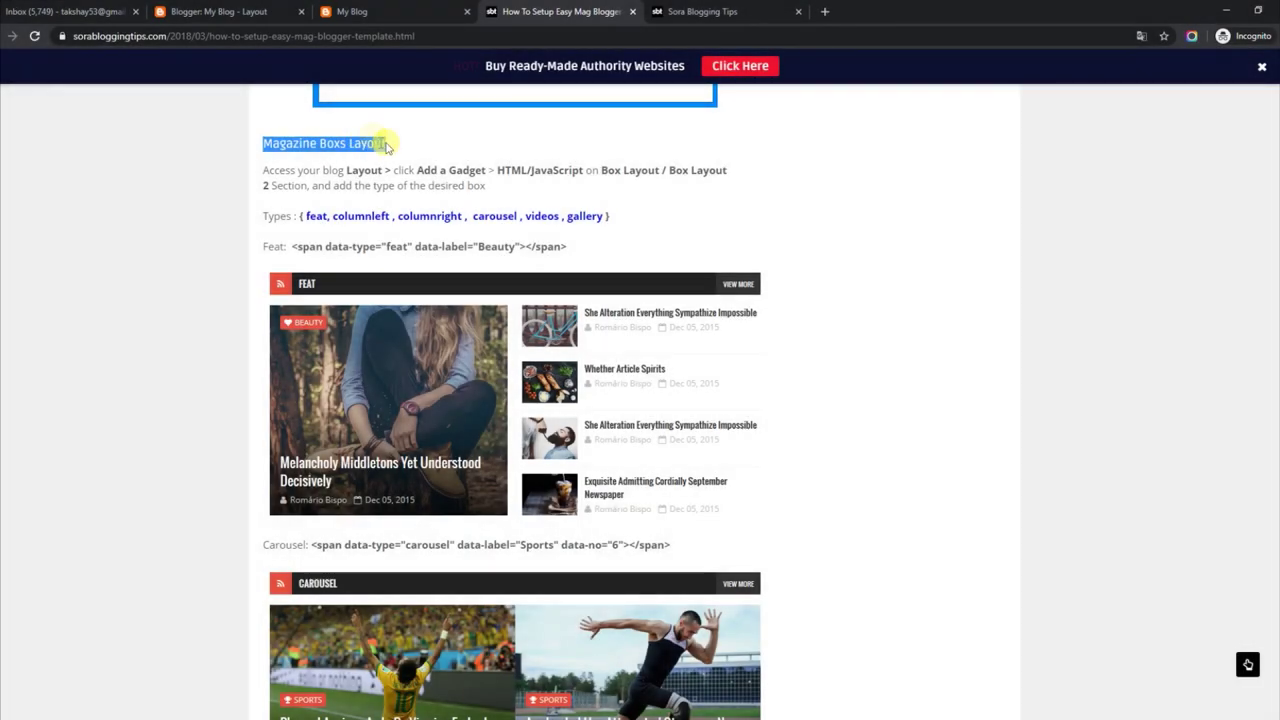
left_click_drag(262, 172, 500, 190)
left_click_drag(263, 214, 605, 218)
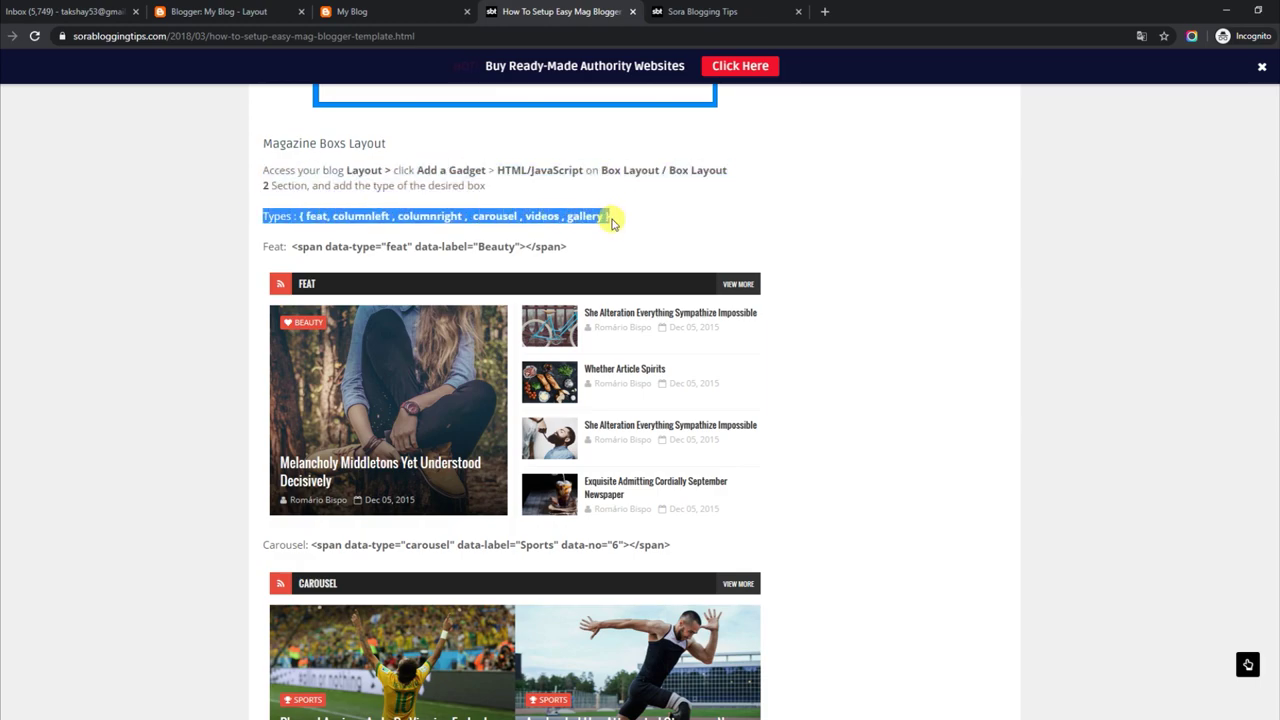
left_click_drag(292, 246, 572, 248)
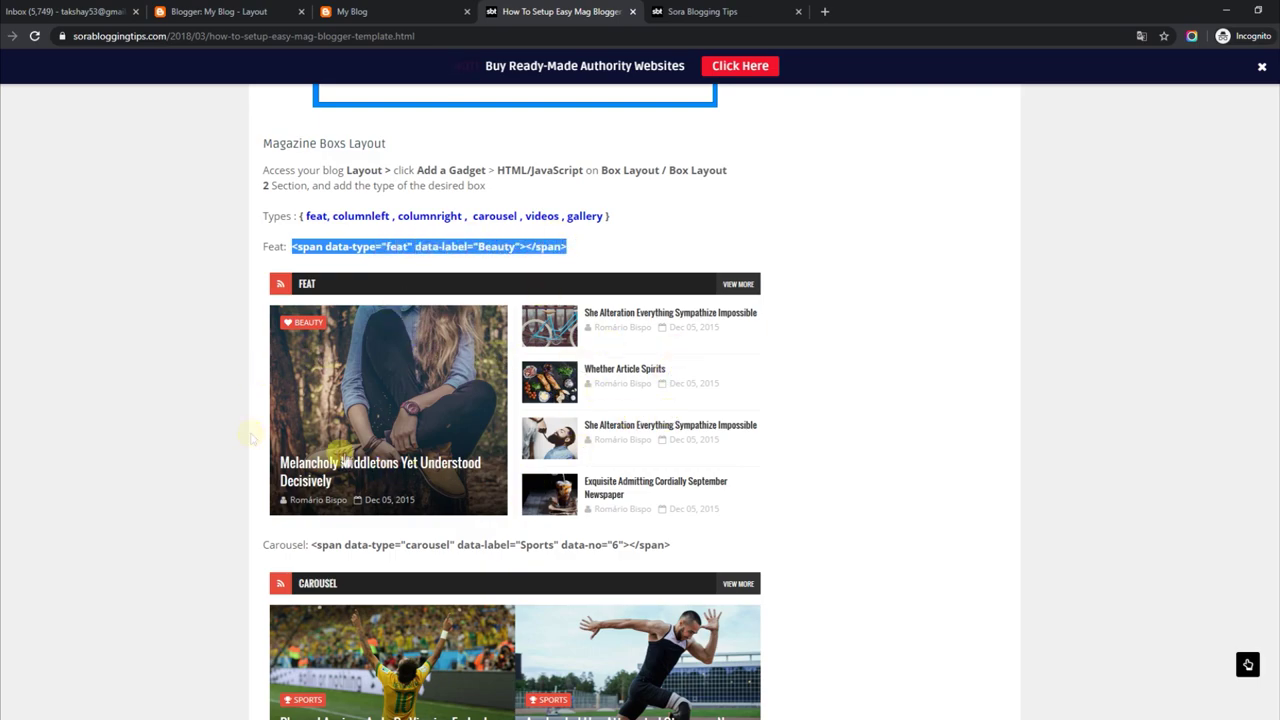
Review the data type and label in the Feat gadget's code in the Box Layout section and save the gadget.
left_click(255, 9)
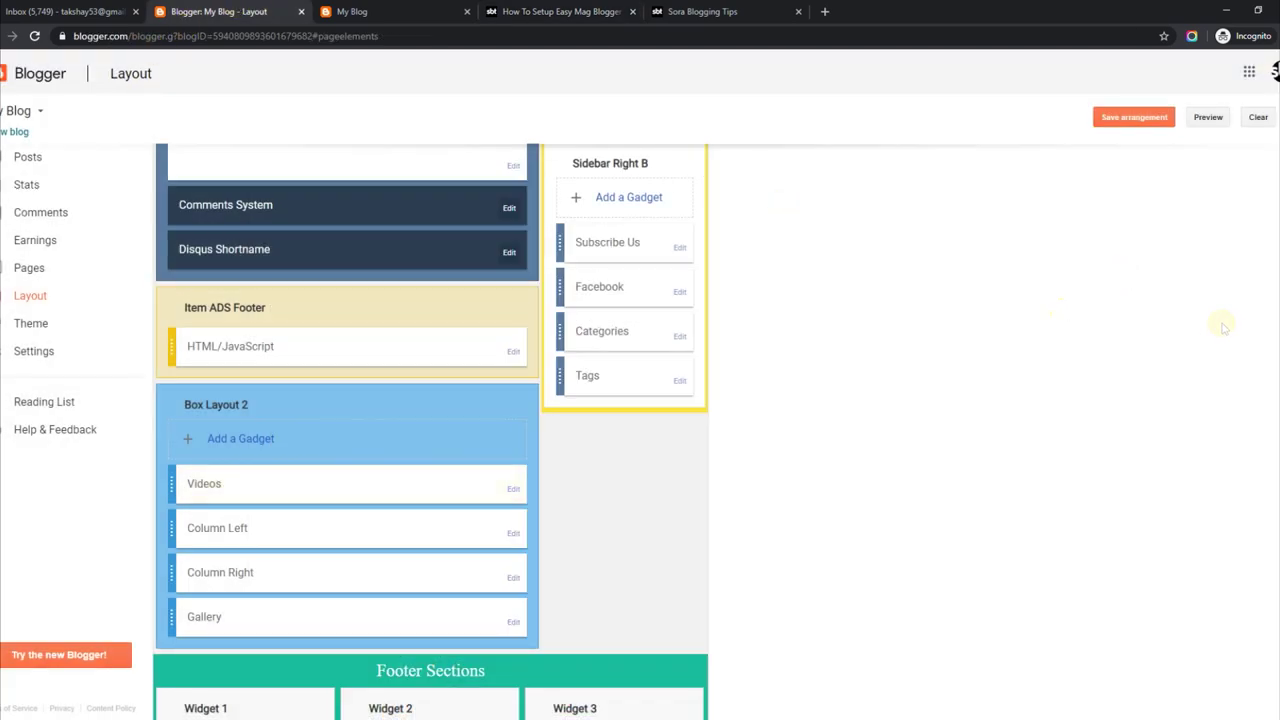
scroll(1076, 316, "up", 6)
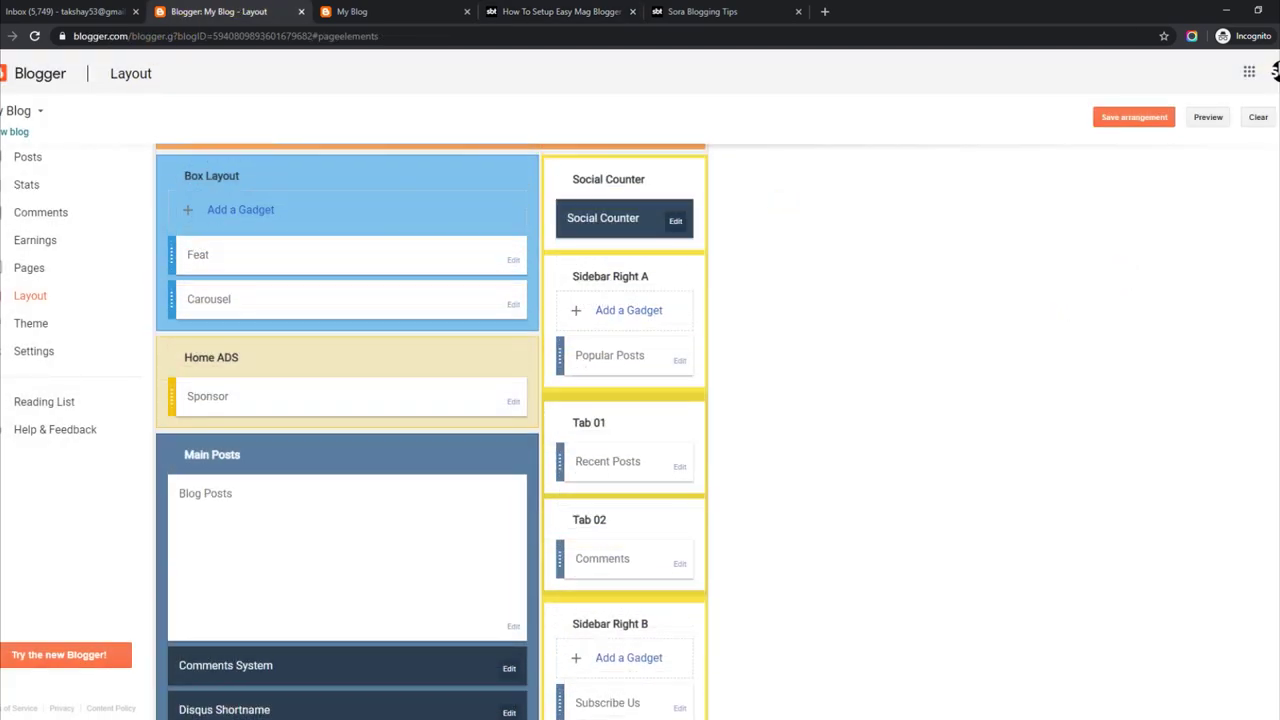
left_click(513, 349)
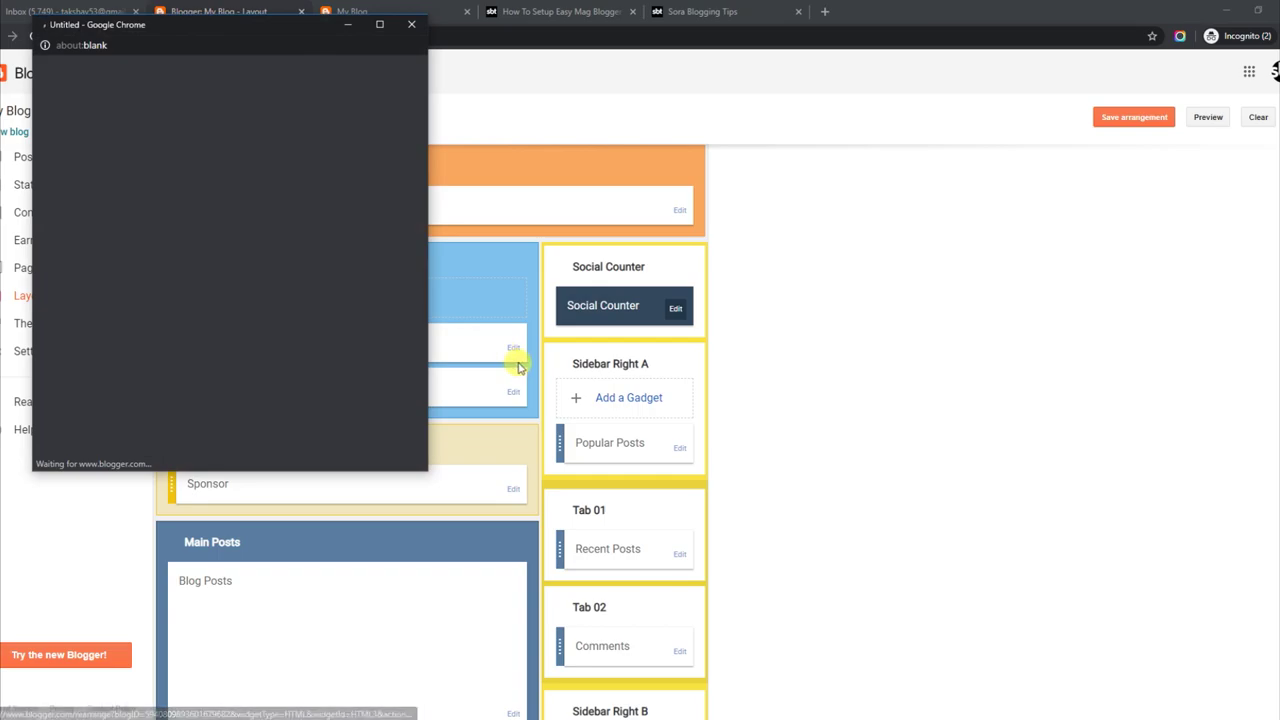
double_click(158, 220)
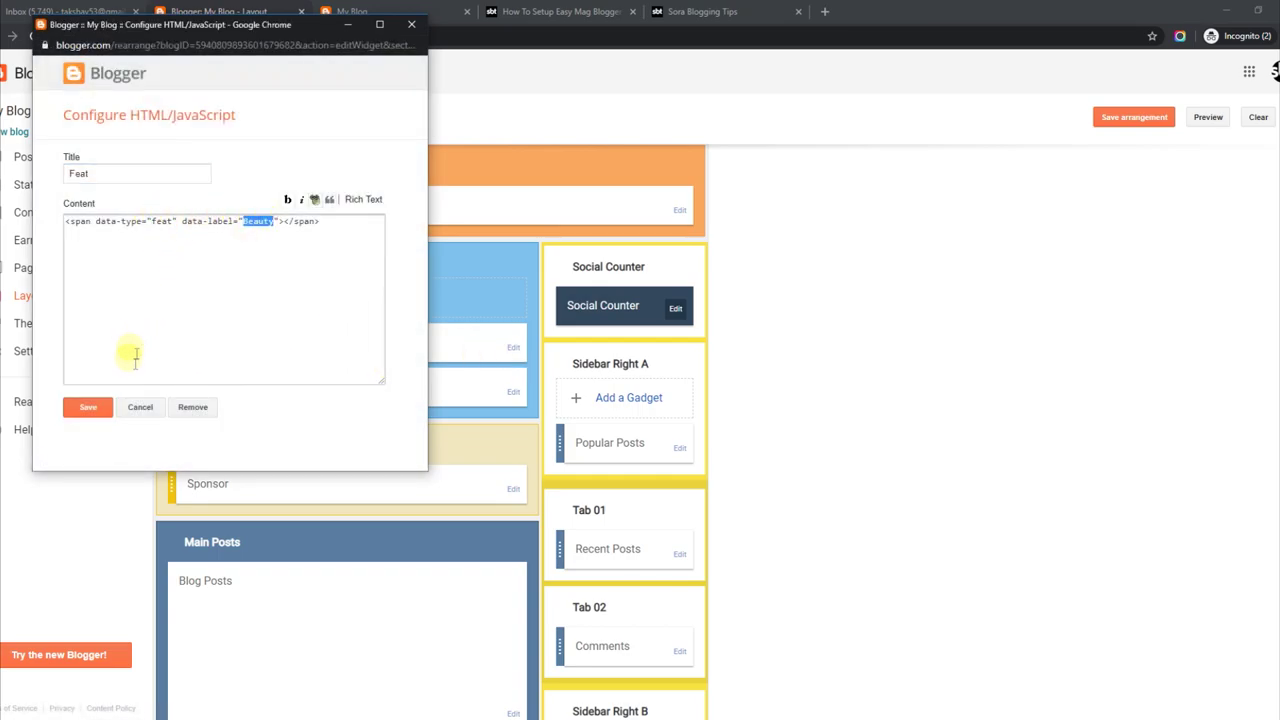
left_click(88, 407)
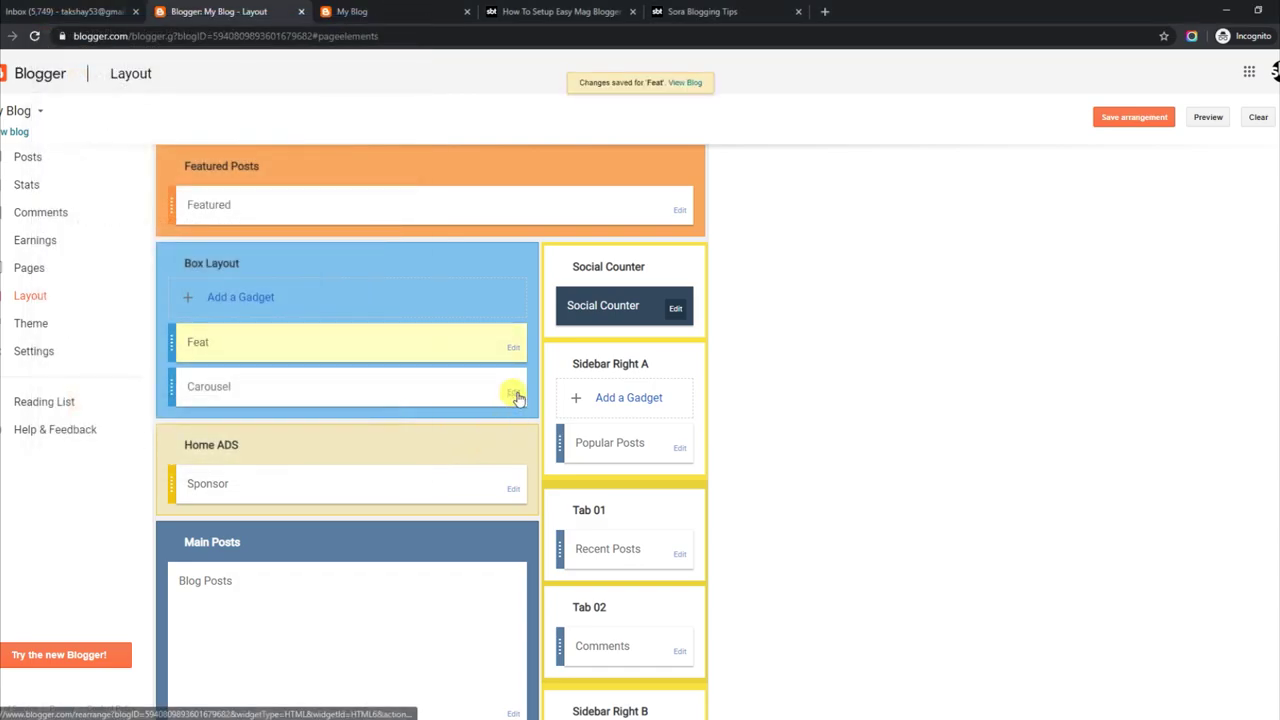
Review the data type and label in the Carousel gadget's code in the Box Layout section and save the gadget.
left_click(513, 392)
left_click_drag(150, 220, 185, 218)
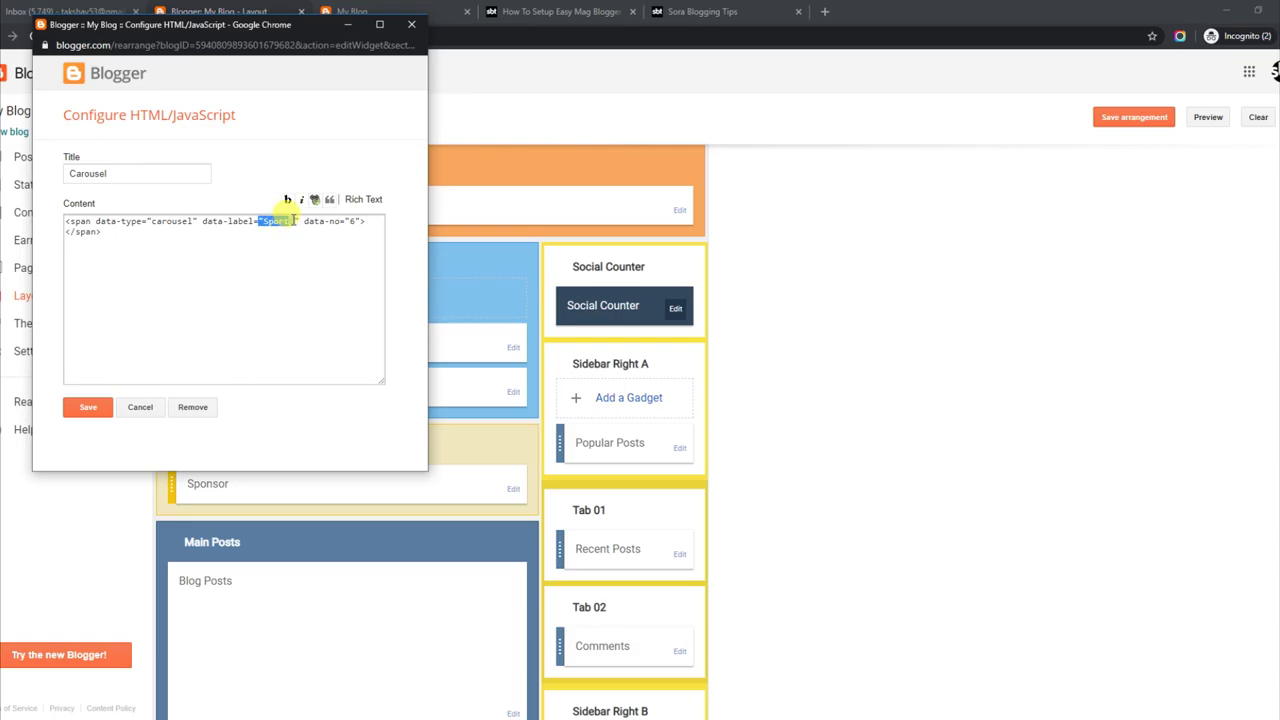
left_click(88, 407)
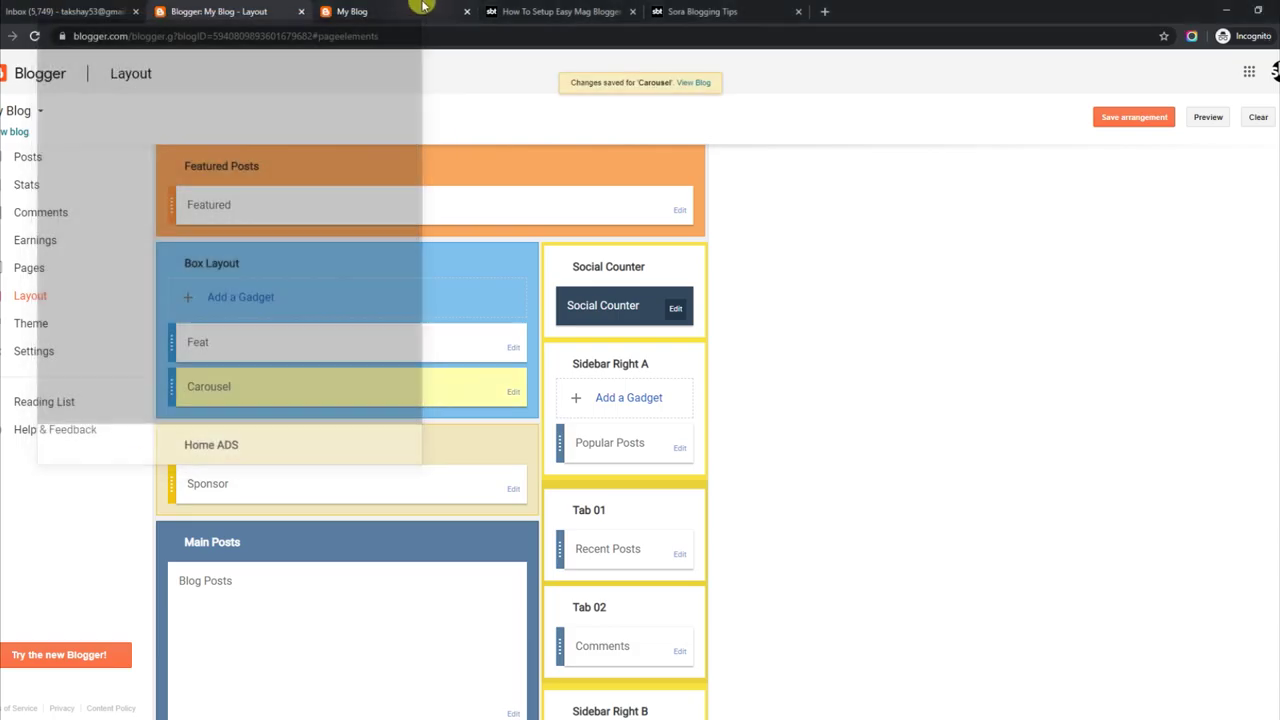
Look at the Carousel section on the demo blog, advance through its slides, and view the posts below it.
left_click(400, 11)
scroll(1214, 186, "down", 5)
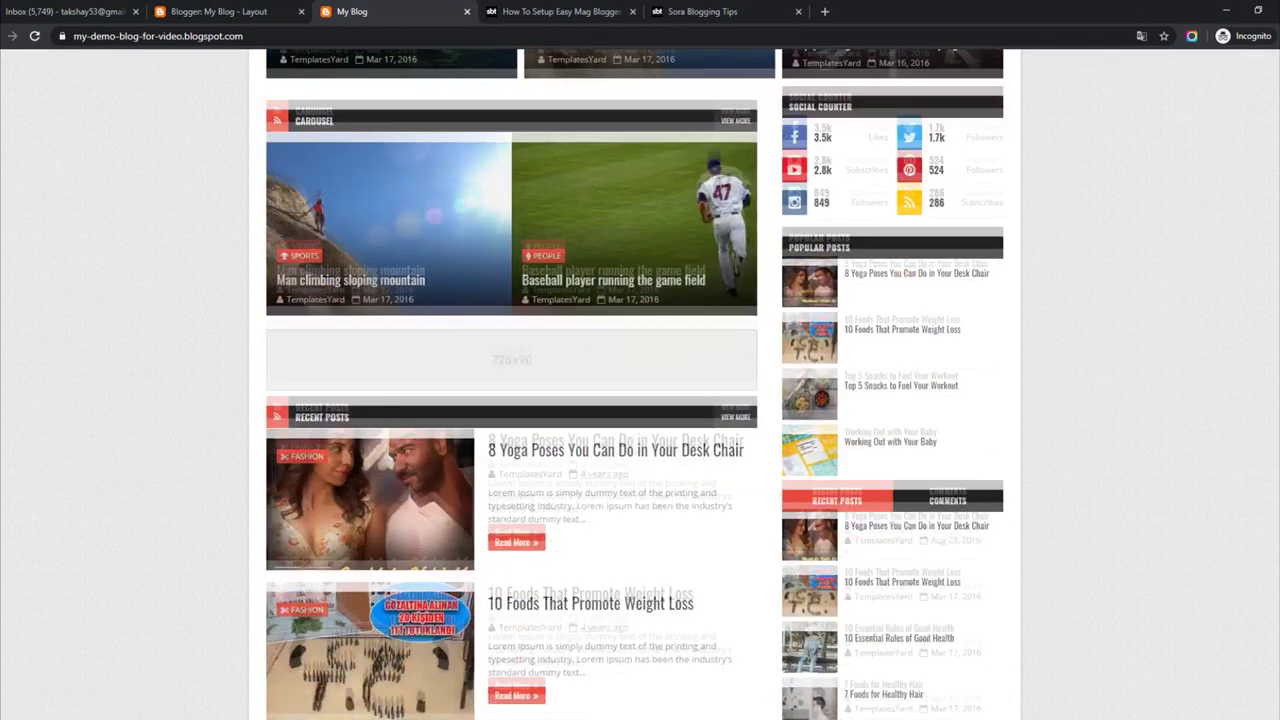
scroll(1197, 246, "up", 1)
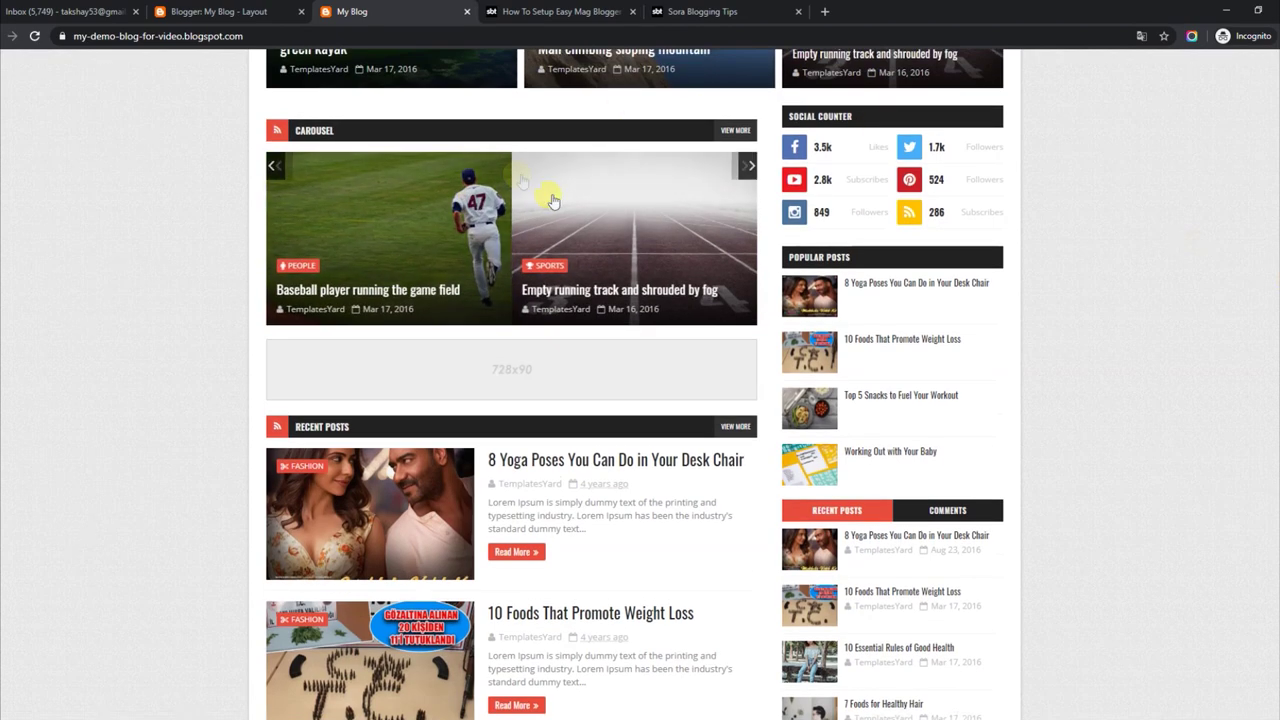
left_click(745, 168)
left_click(745, 168)
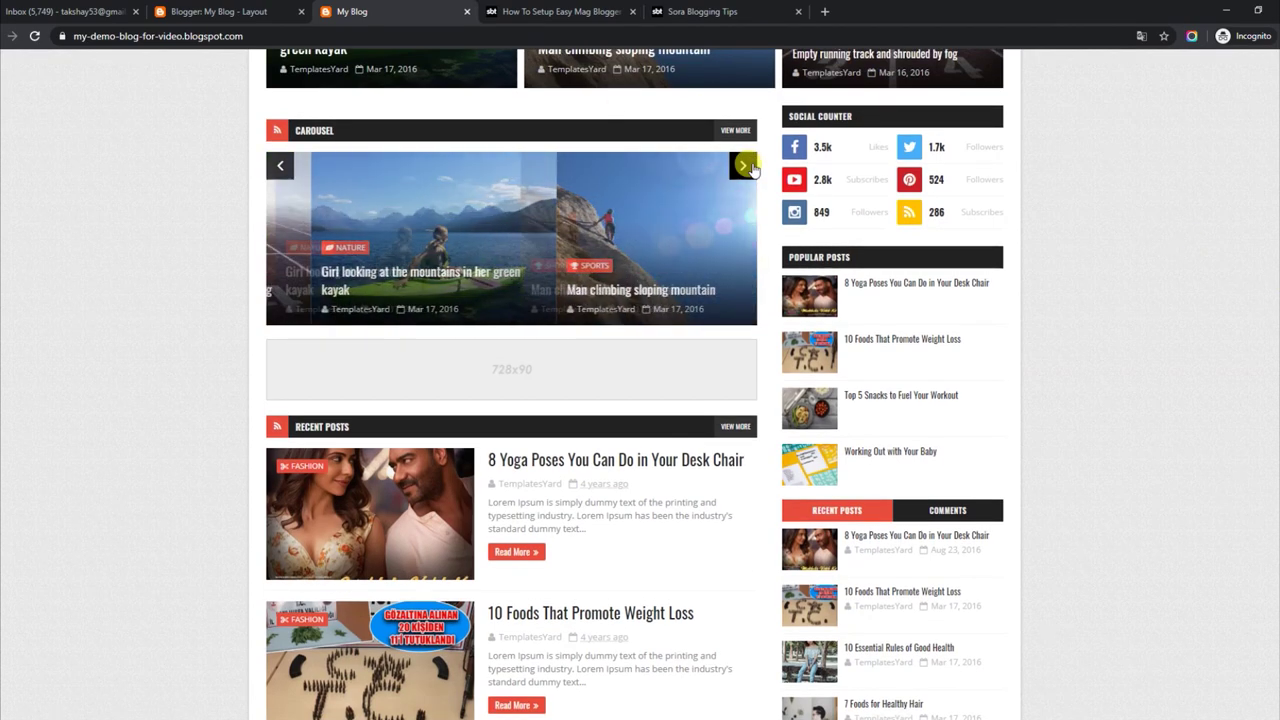
left_click(747, 168)
left_click(747, 168)
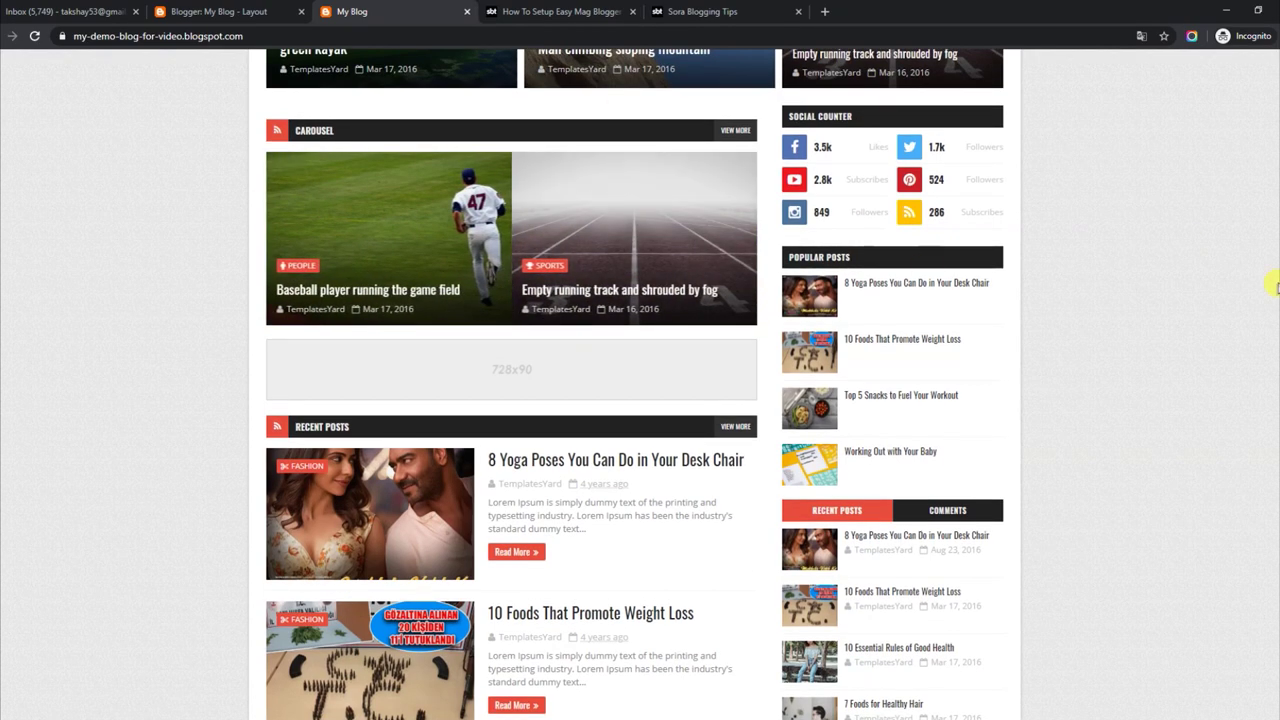
scroll(634, 384, "down", 1)
scroll(634, 384, "down", 1)
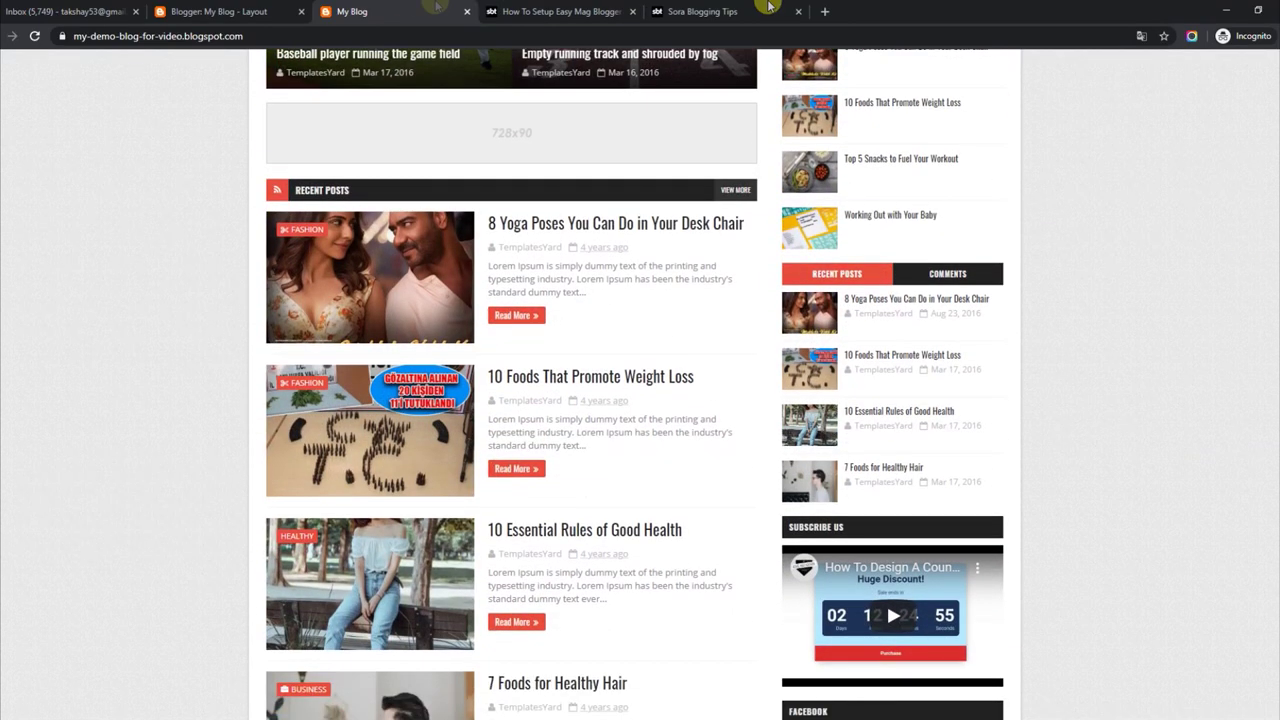
Read the Videos box code example in the setup guide, including its data type and label.
left_click(530, 8)
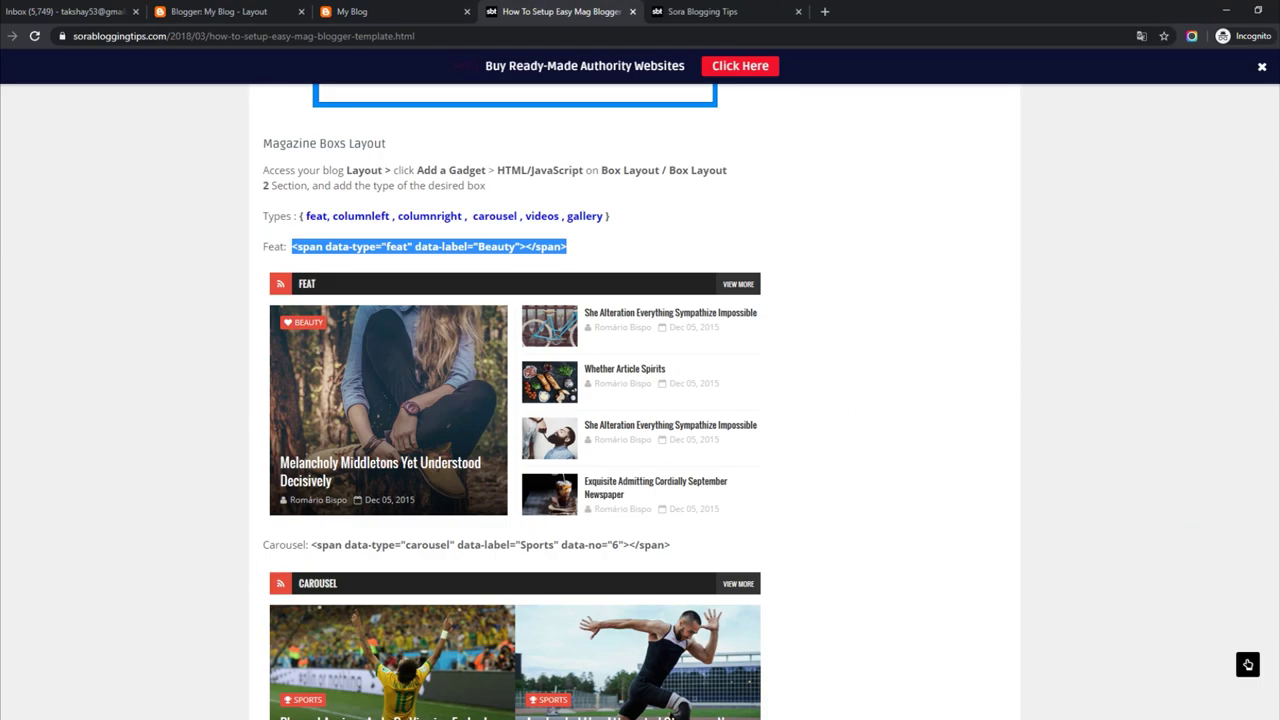
scroll(553, 199, "down", 6)
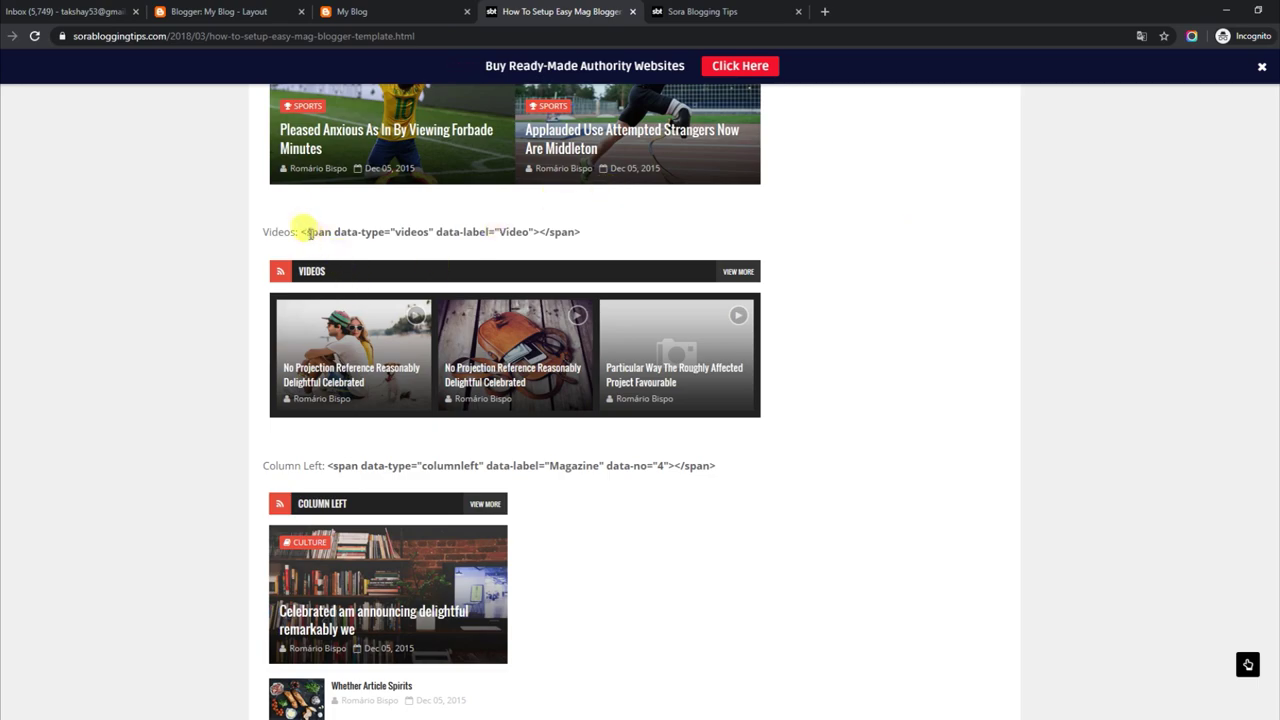
left_click_drag(301, 231, 558, 225)
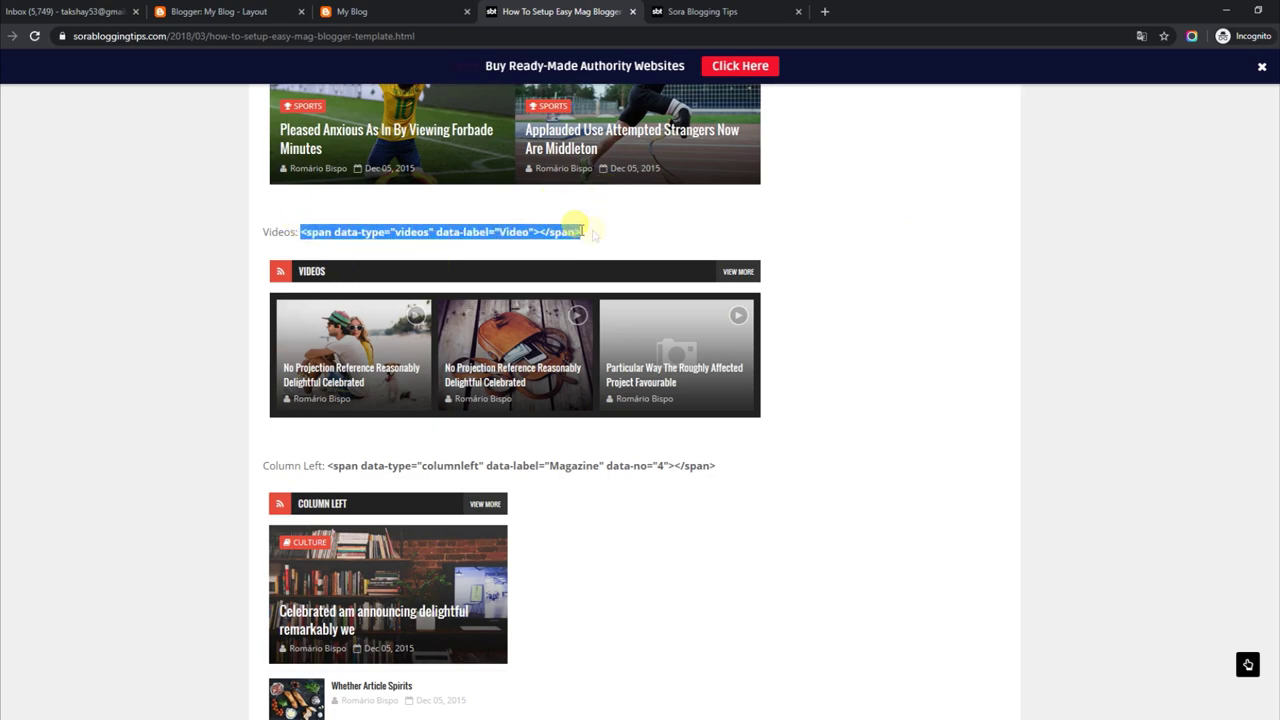
left_click(410, 231)
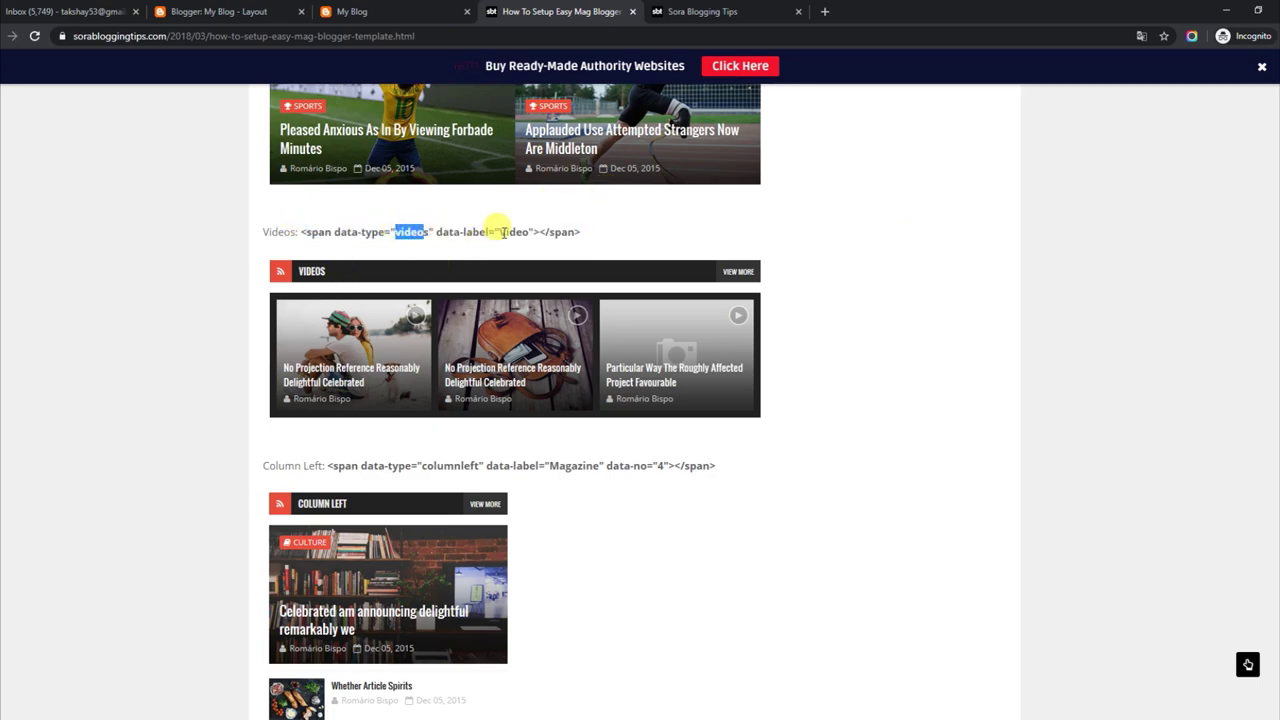
Review the content code of the Videos and Column Left gadgets in the Box Layout 2 section and save both gadgets.
left_click(220, 12)
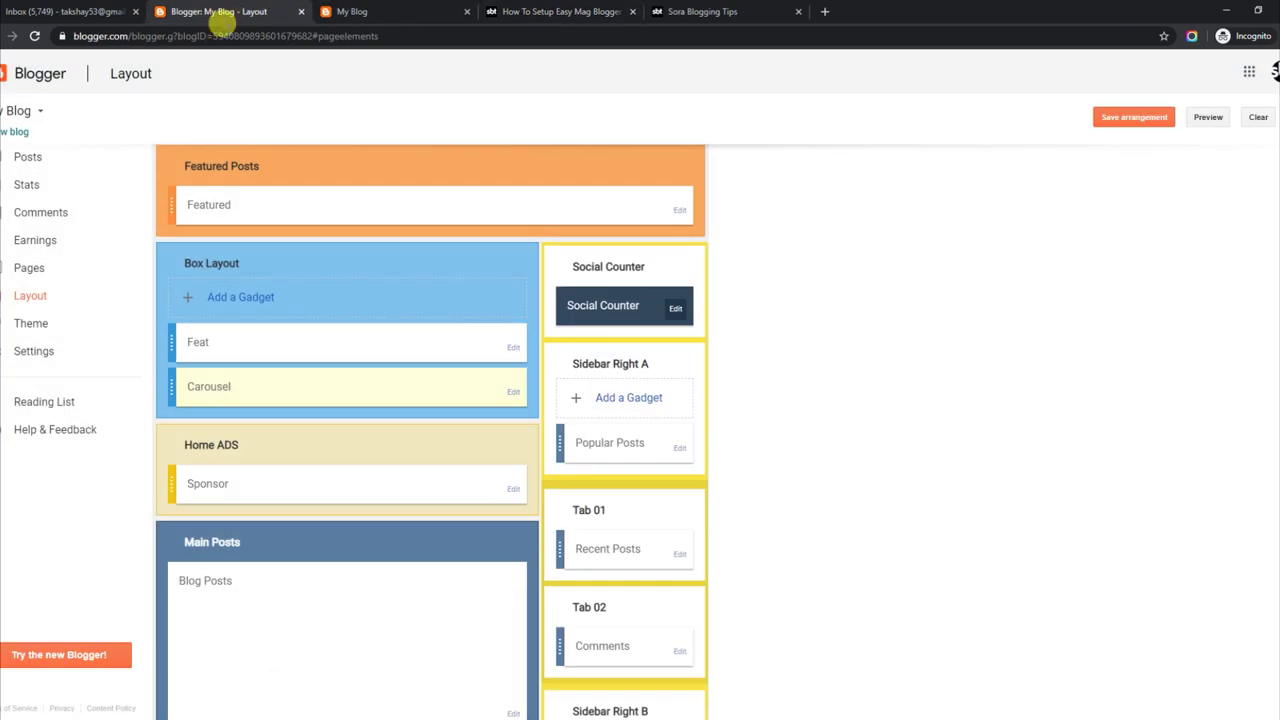
scroll(1120, 358, "down", 6)
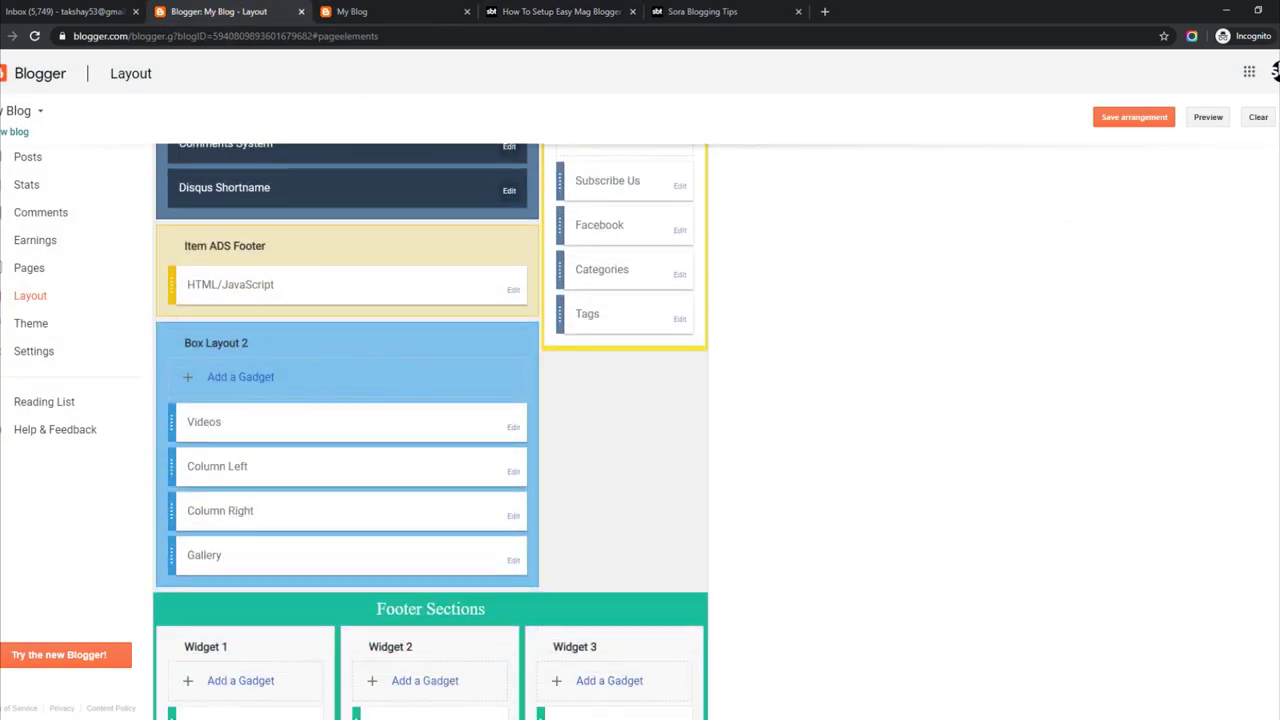
left_click(513, 427)
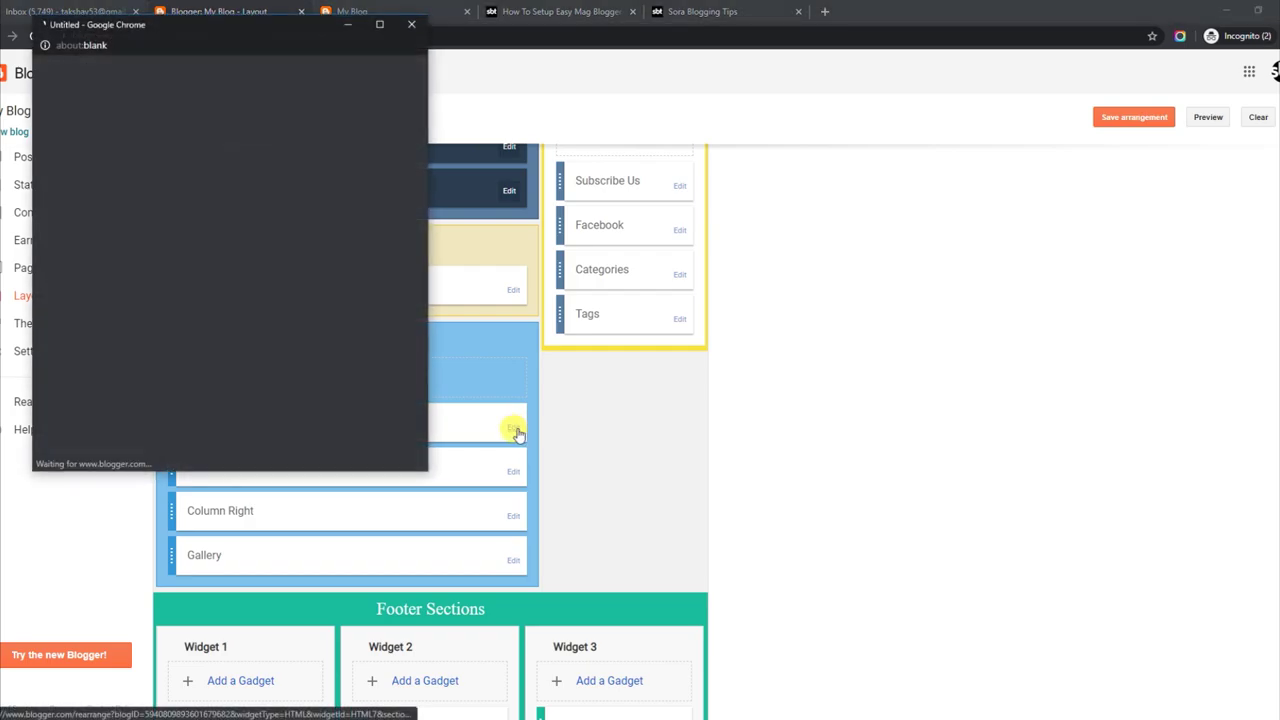
double_click(167, 220)
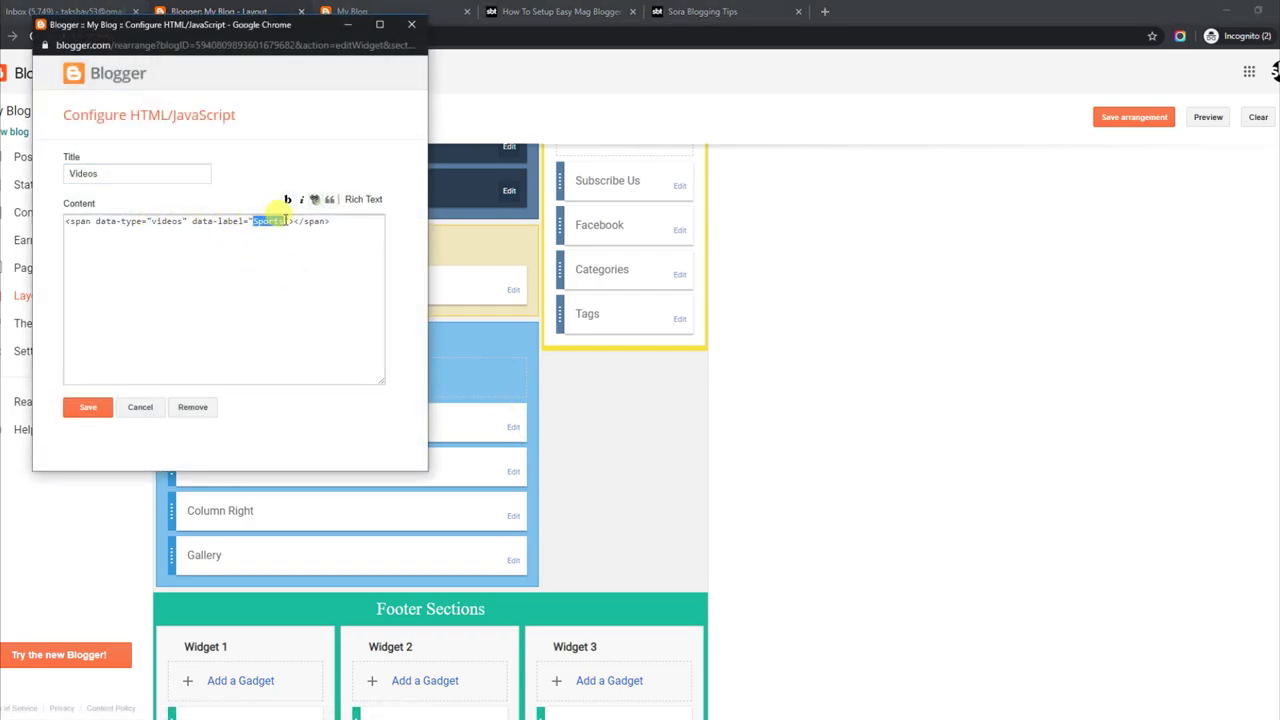
left_click(96, 407)
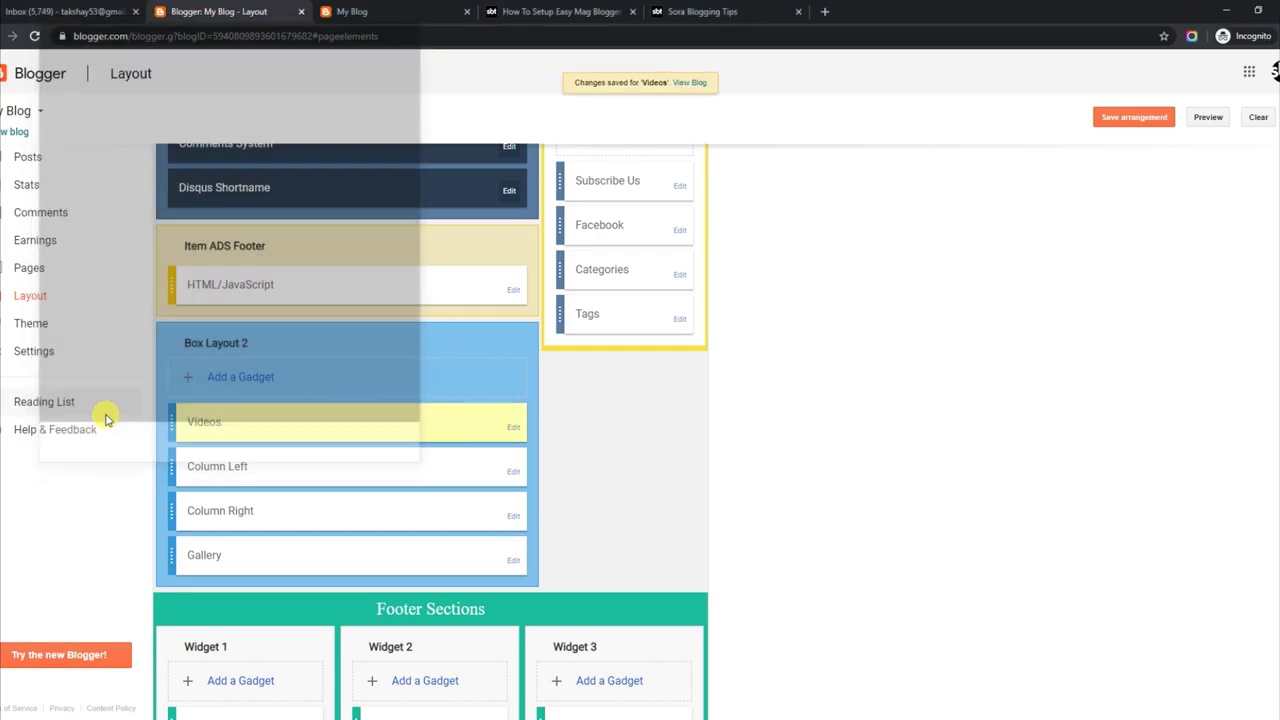
left_click(513, 471)
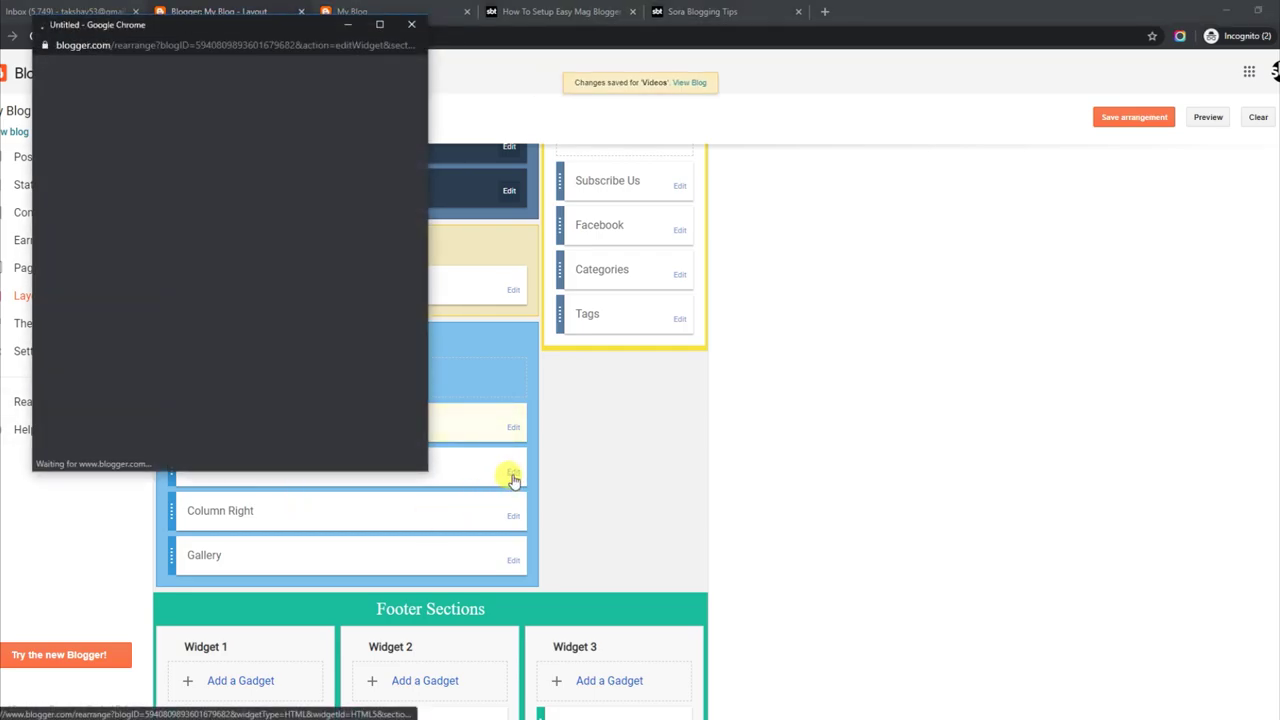
left_click(152, 220)
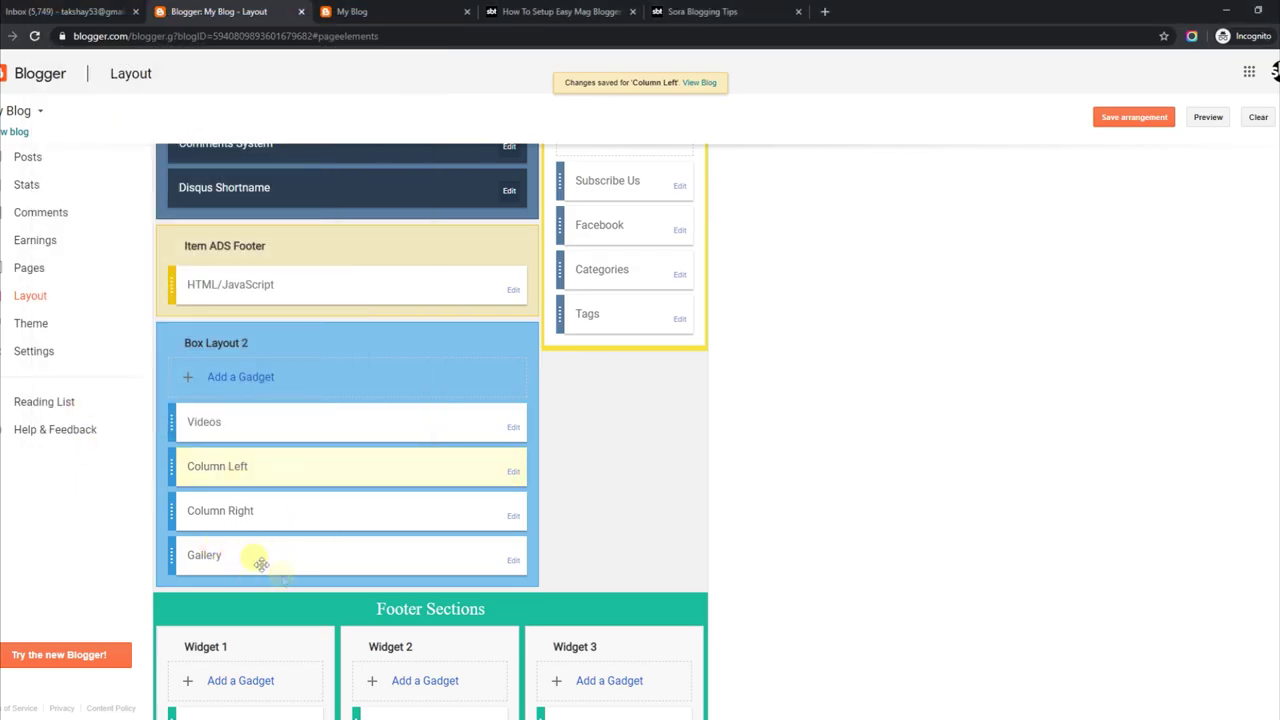
Look at the Column Left, Column Right and Gallery sections on the demo blog.
left_click(440, 8)
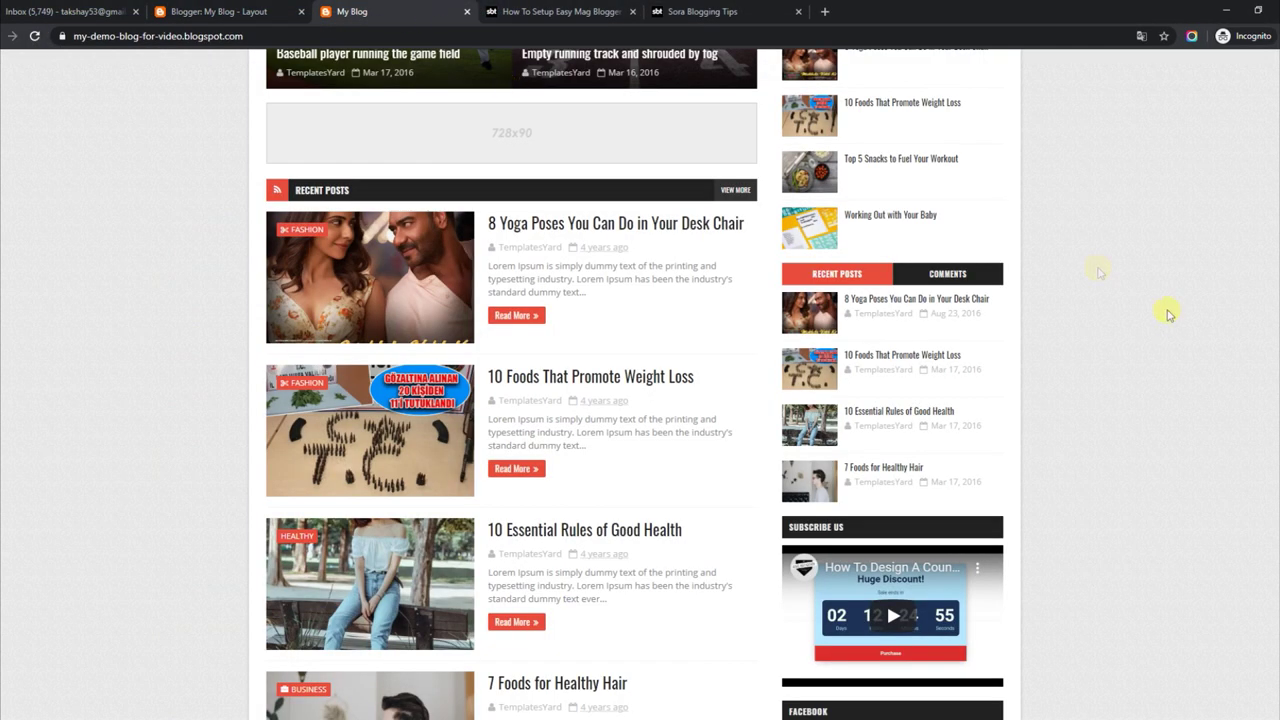
scroll(1170, 314, "down", 15)
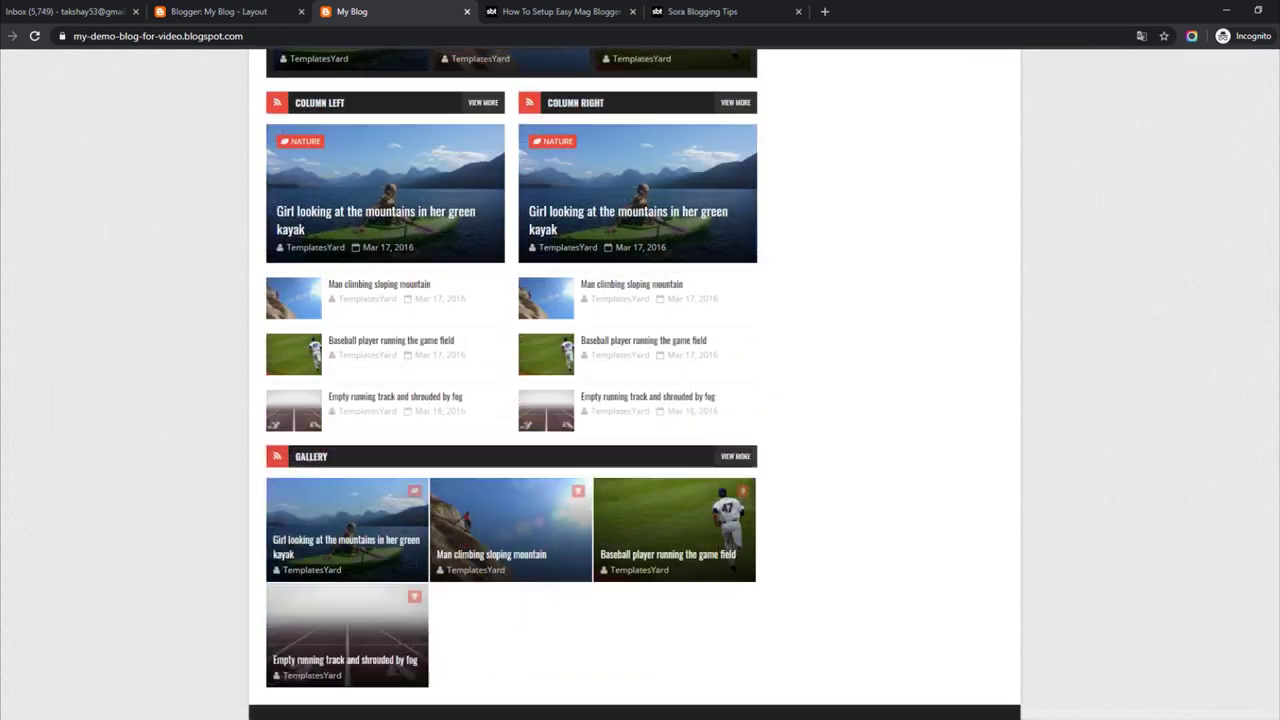
scroll(1246, 257, "down", 1)
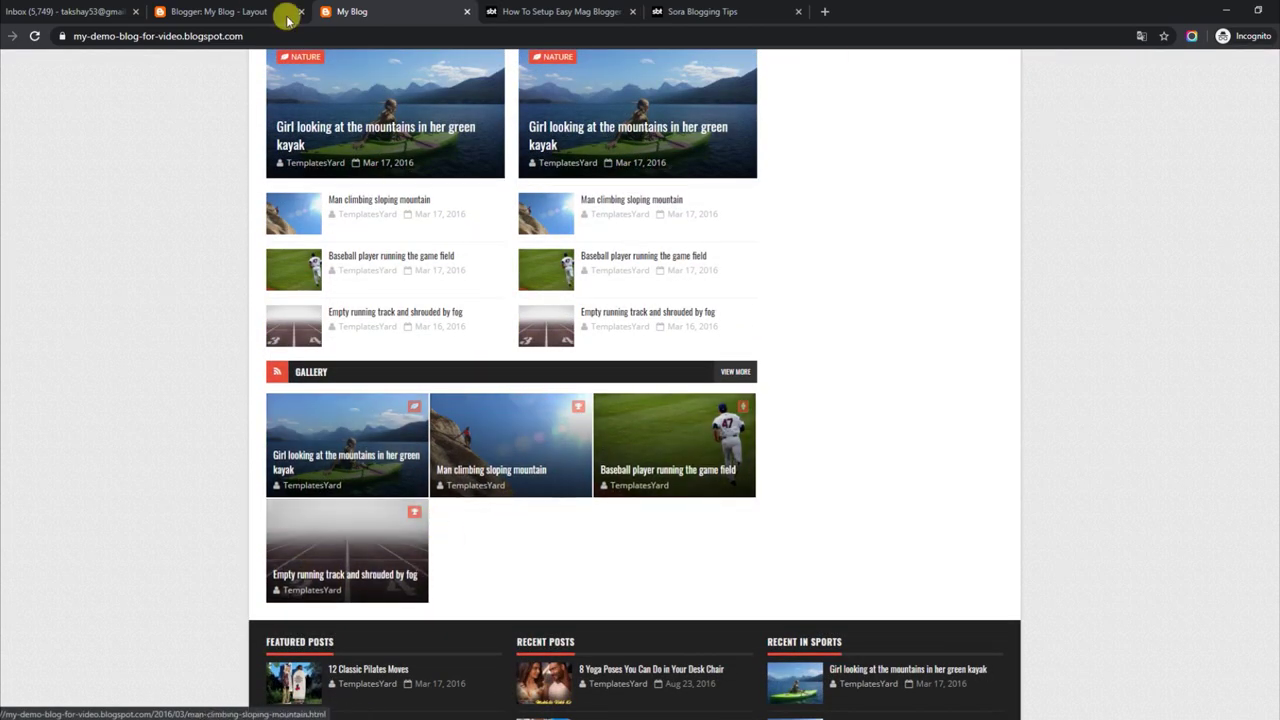
Review the gallery code with the Sports label in the Box Layout 2 Gallery gadget and save the gadget.
left_click(240, 11)
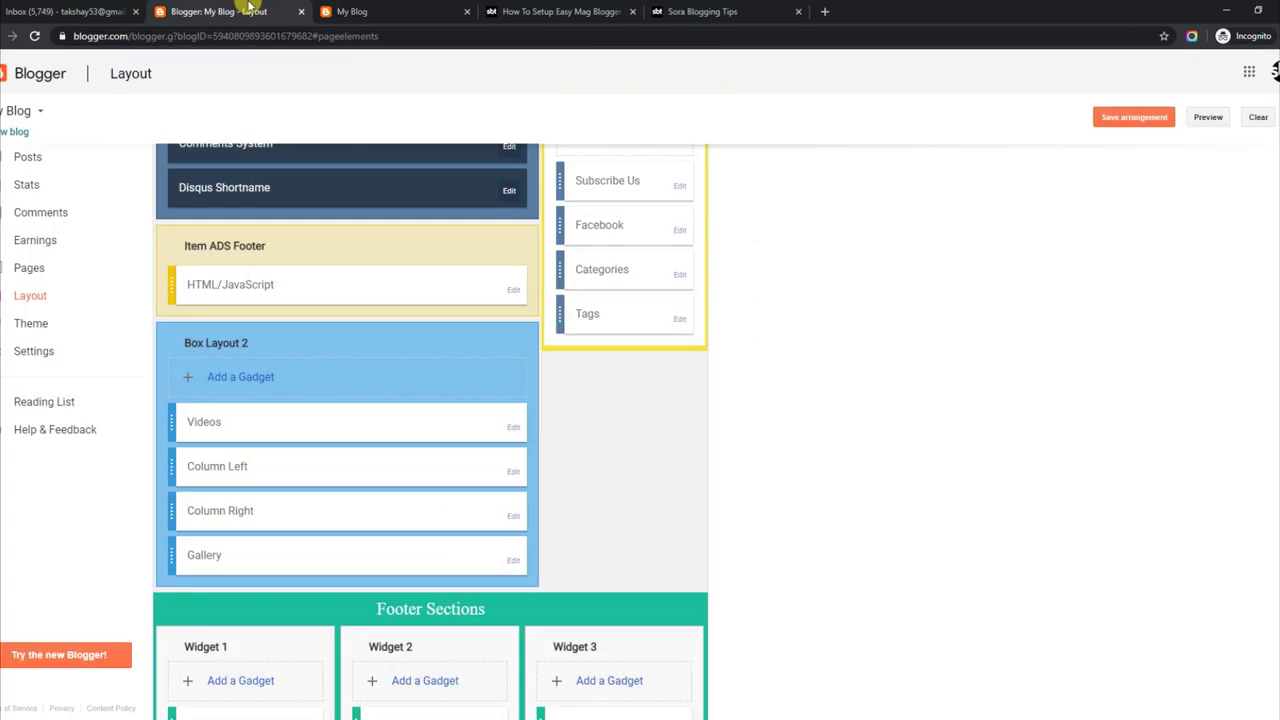
left_click(510, 559)
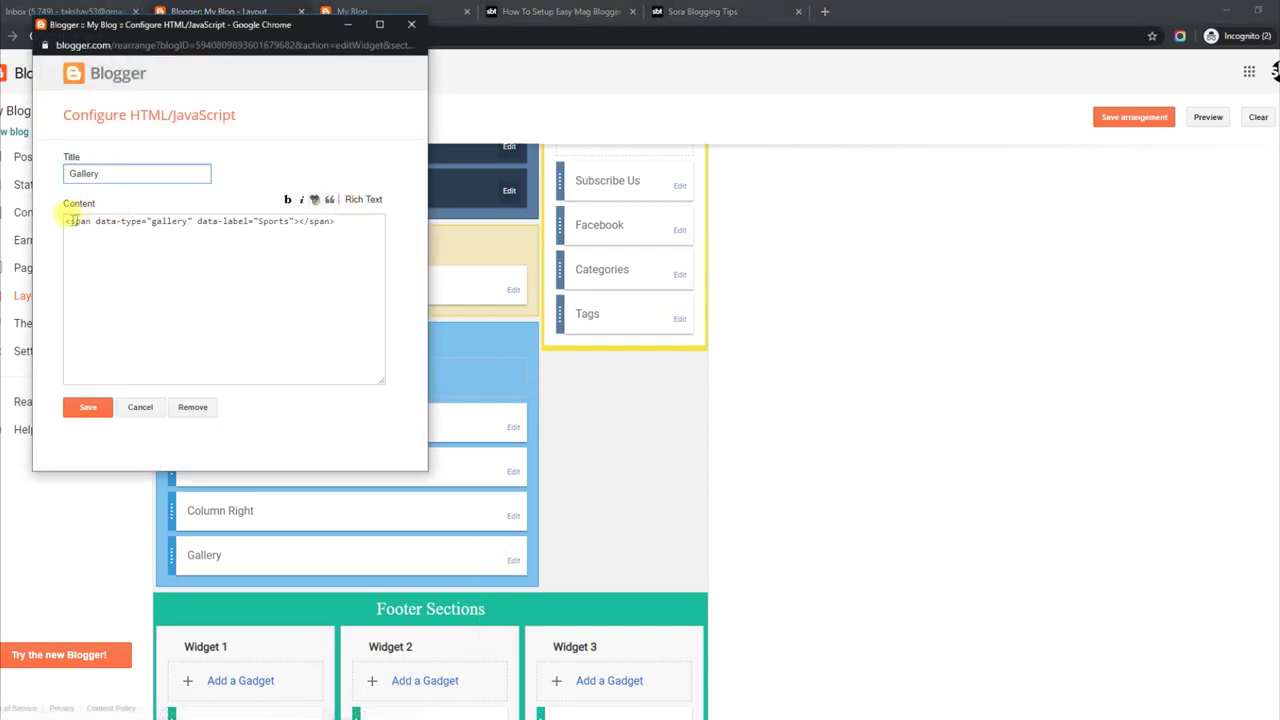
left_click_drag(66, 221, 340, 221)
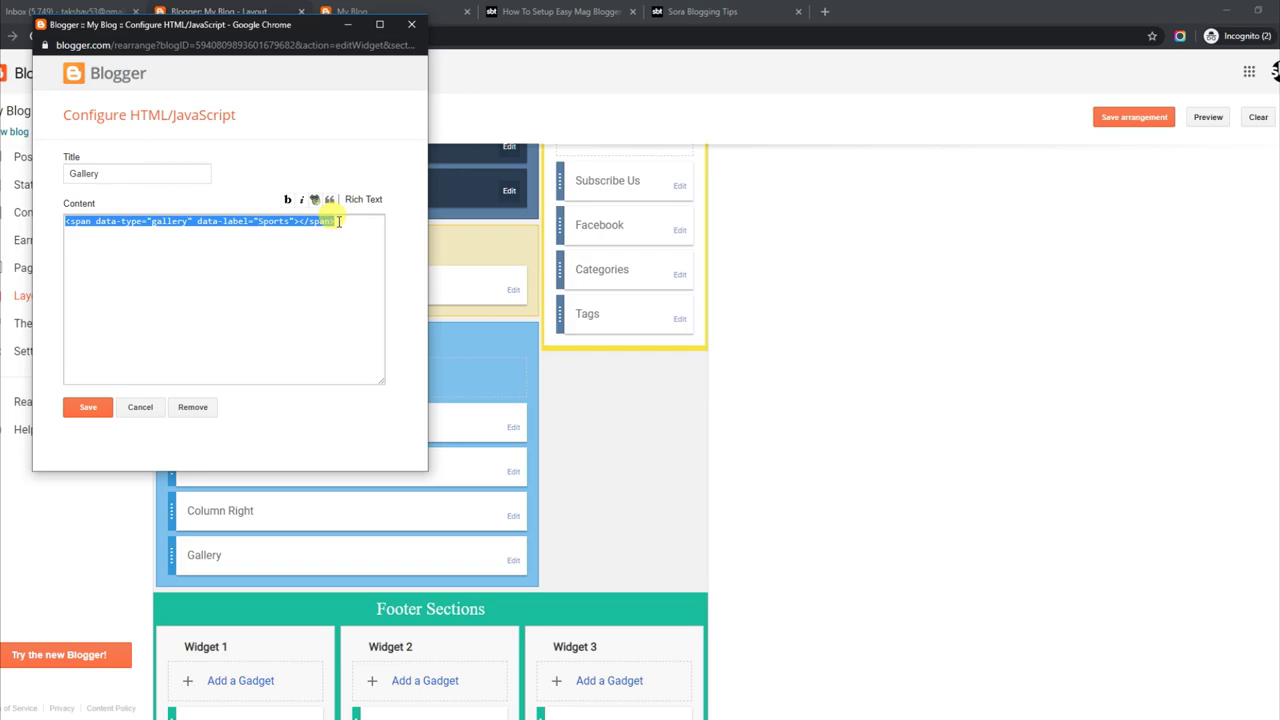
left_click(88, 407)
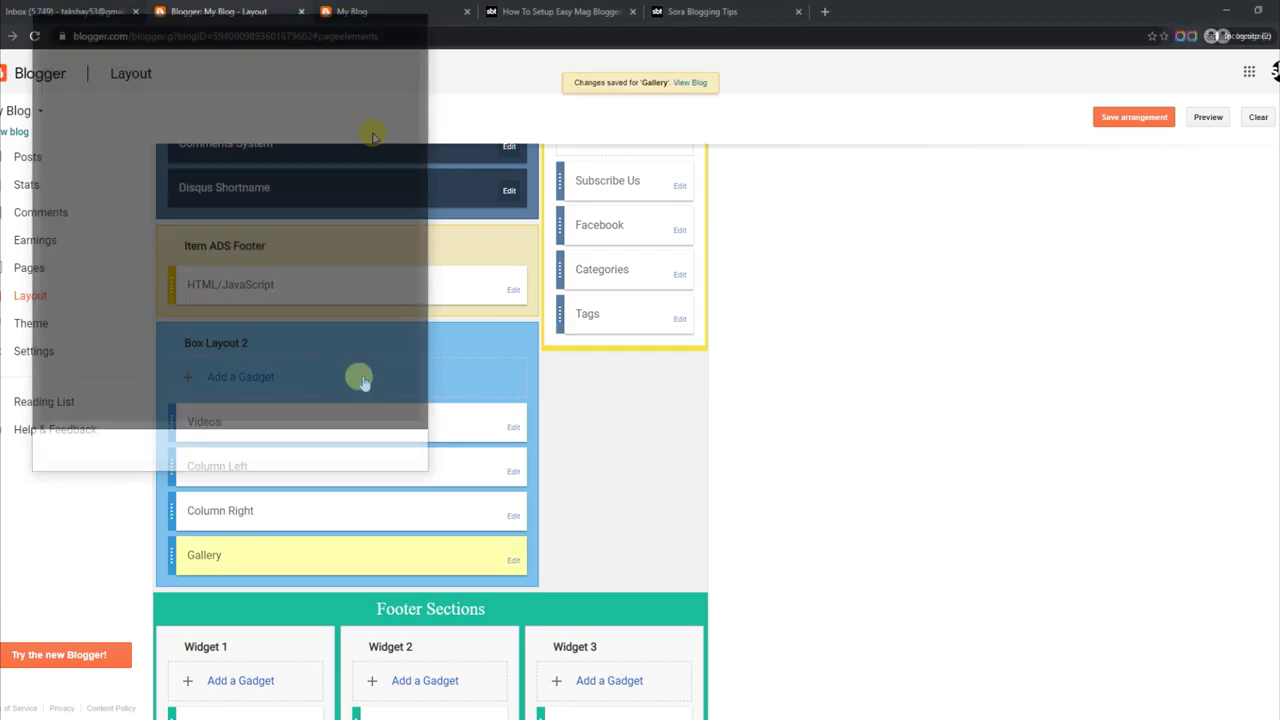
Read the setup guide's Widgets instructions for the sidebar and footer, including the Recent Posts and Widget Post Label codes.
left_click(345, 11)
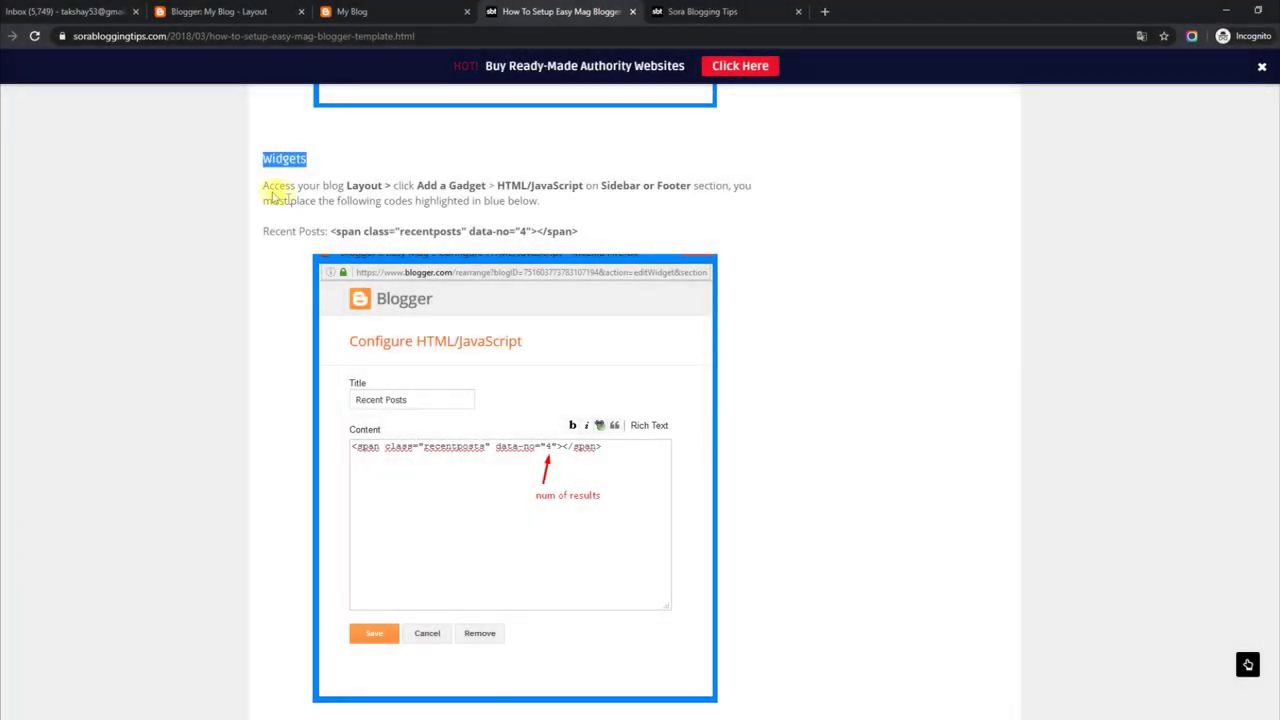
left_click_drag(265, 182, 560, 204)
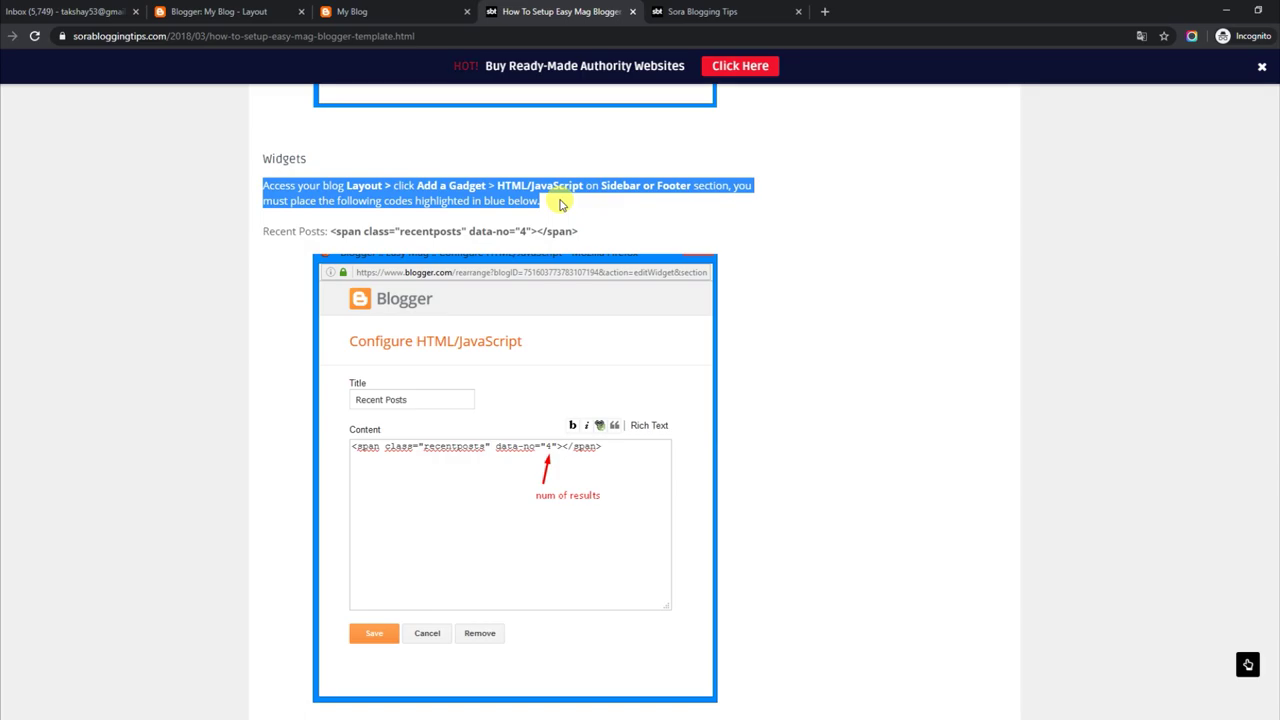
left_click_drag(263, 231, 598, 235)
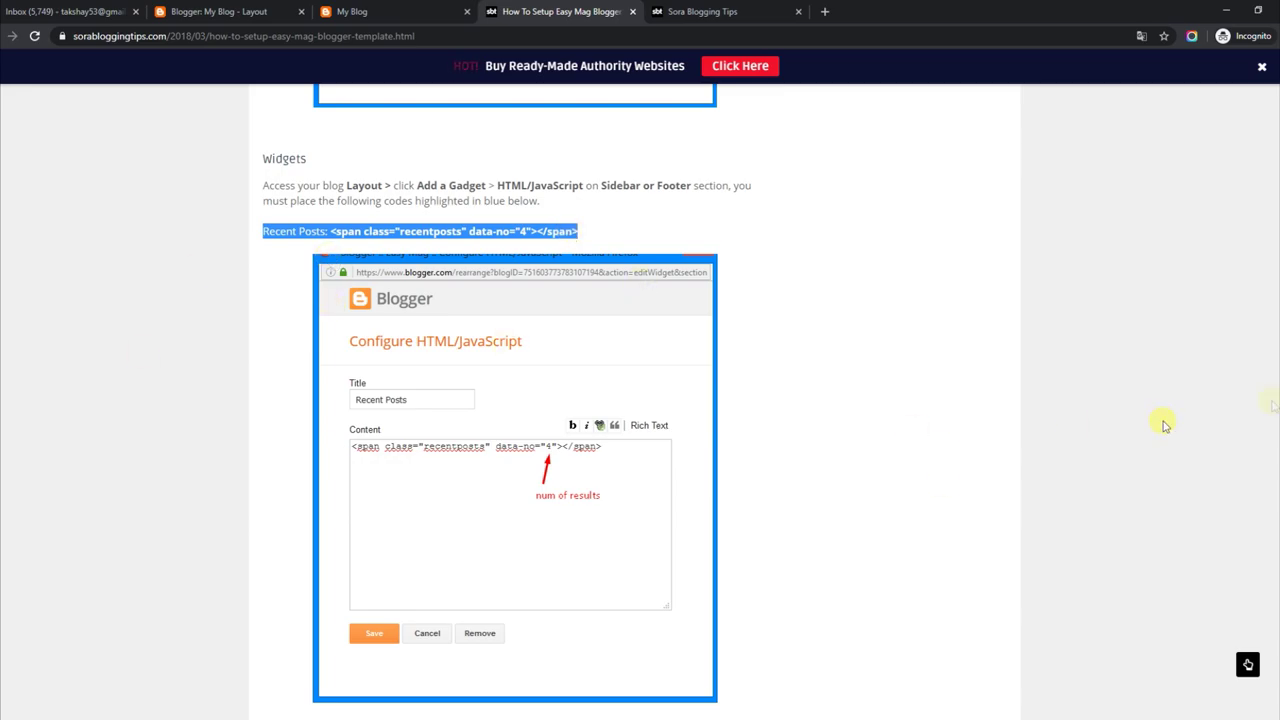
scroll(640, 400, "down", 3)
scroll(640, 400, "up", 2)
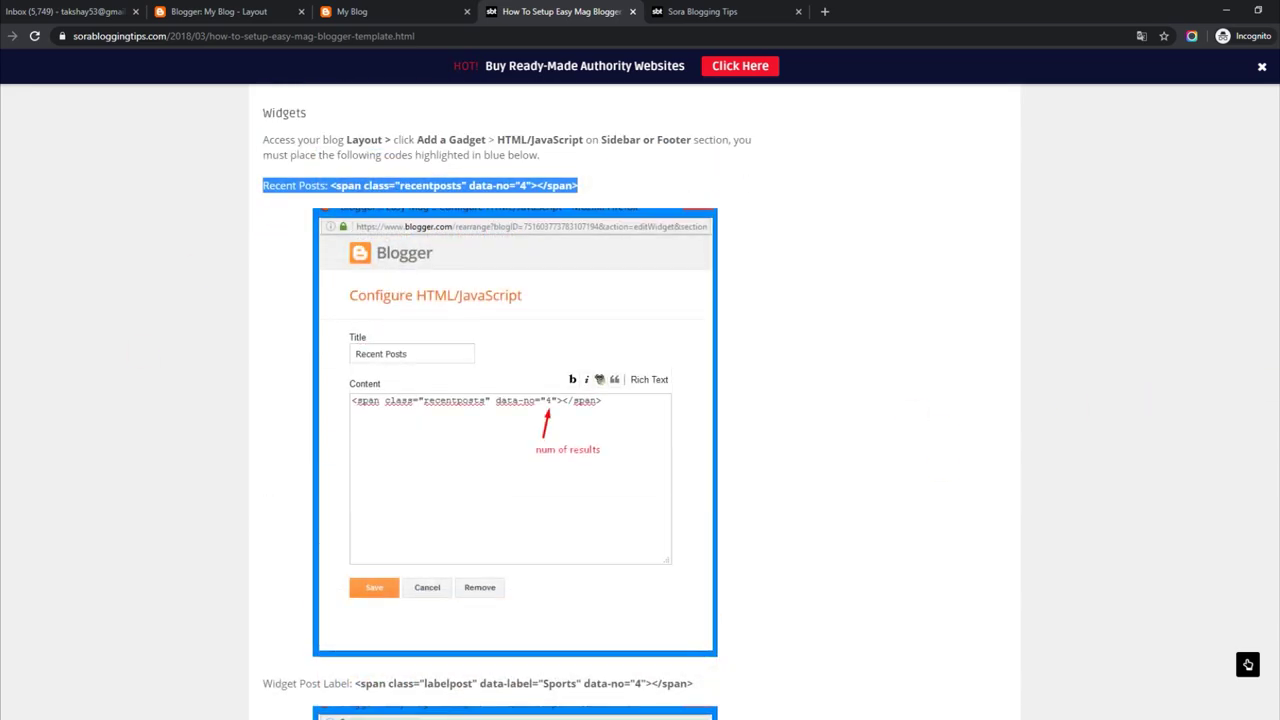
scroll(640, 400, "down", 3)
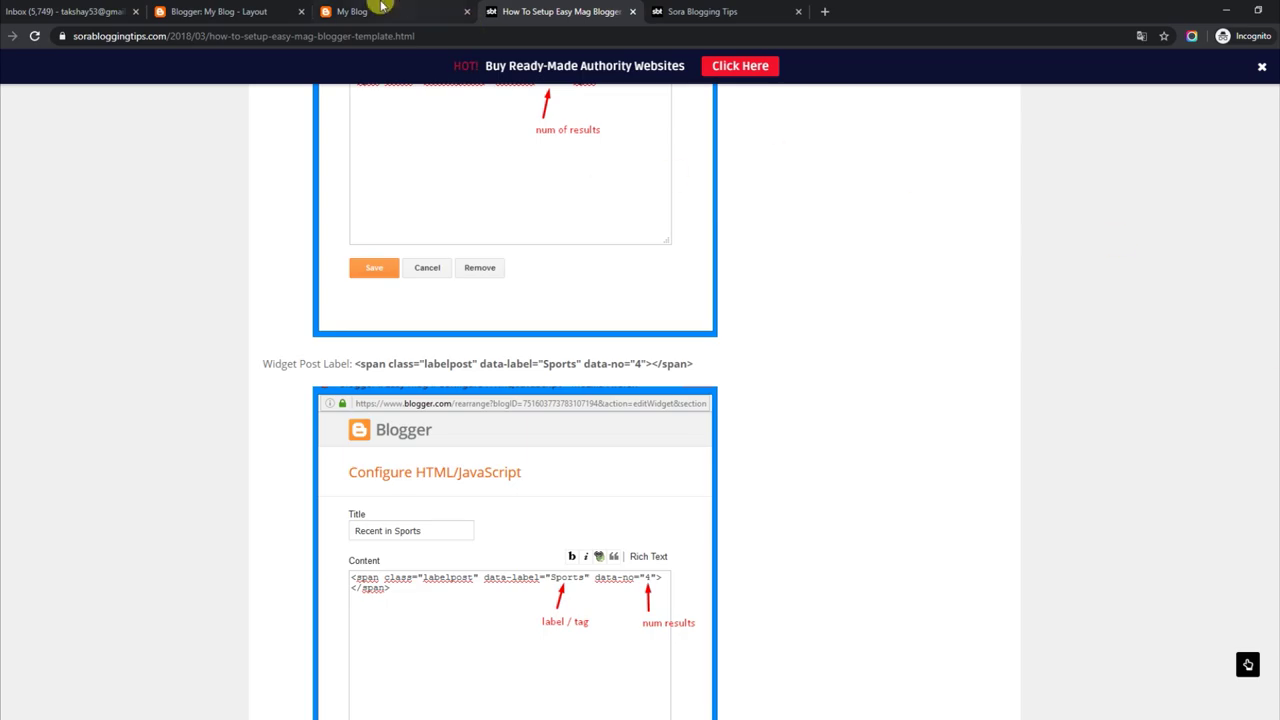
Look at the Featured Posts, Recent Posts and Recent in Sports widgets in the demo blog's footer.
left_click(345, 11)
scroll(640, 400, "up", 5)
scroll(640, 400, "down", 7)
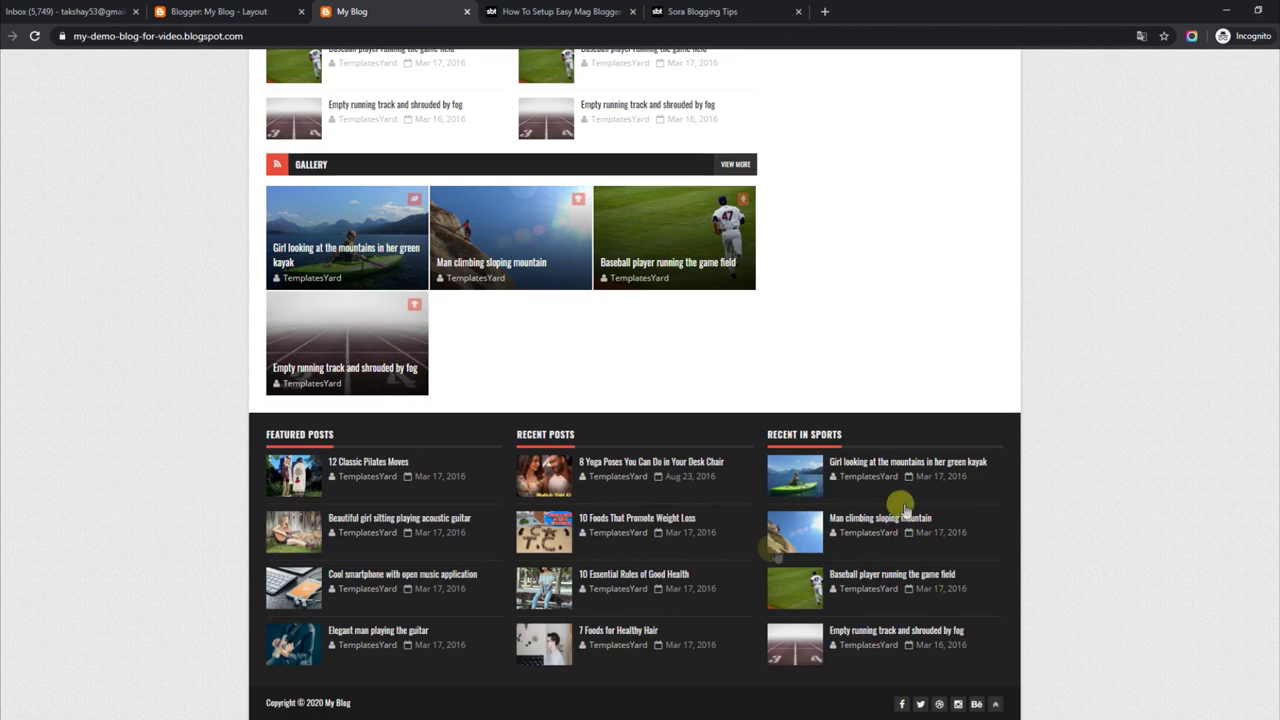
Review the Recent in Sports gadget's labelpost code in footer Widget 3 of the Blogger layout and close it without saving.
left_click(283, 11)
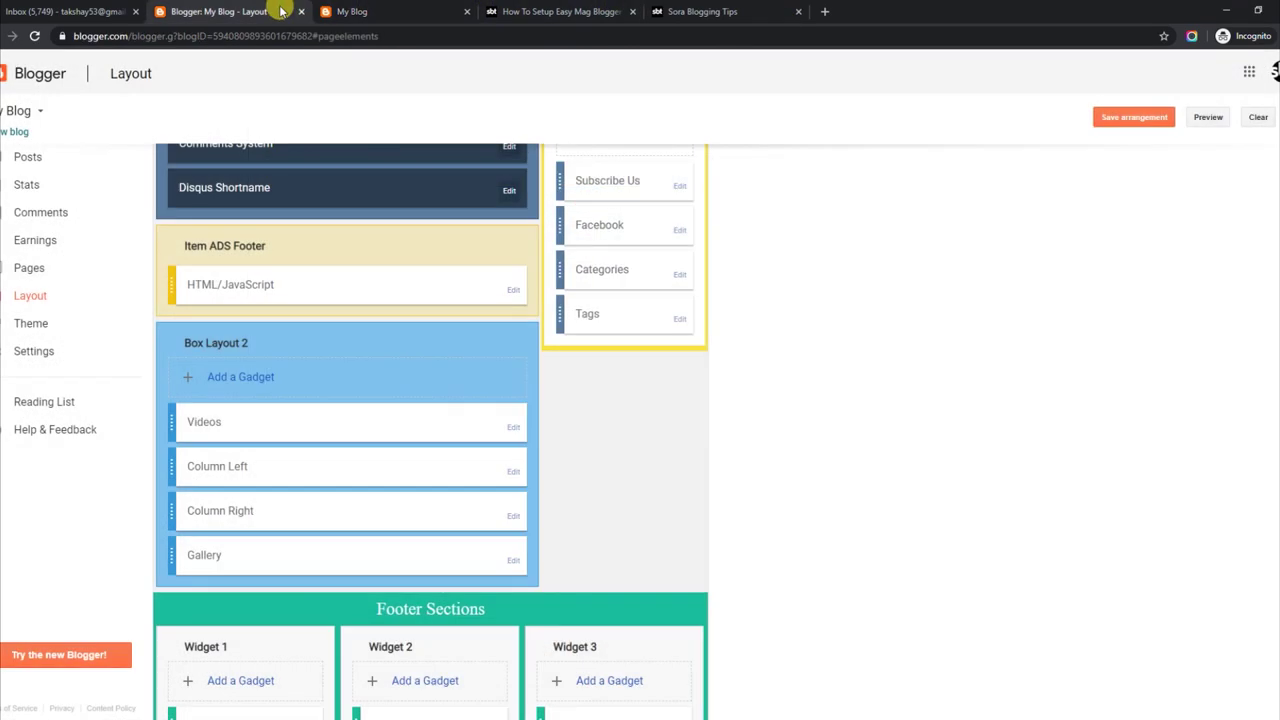
scroll(430, 420, "down", 2)
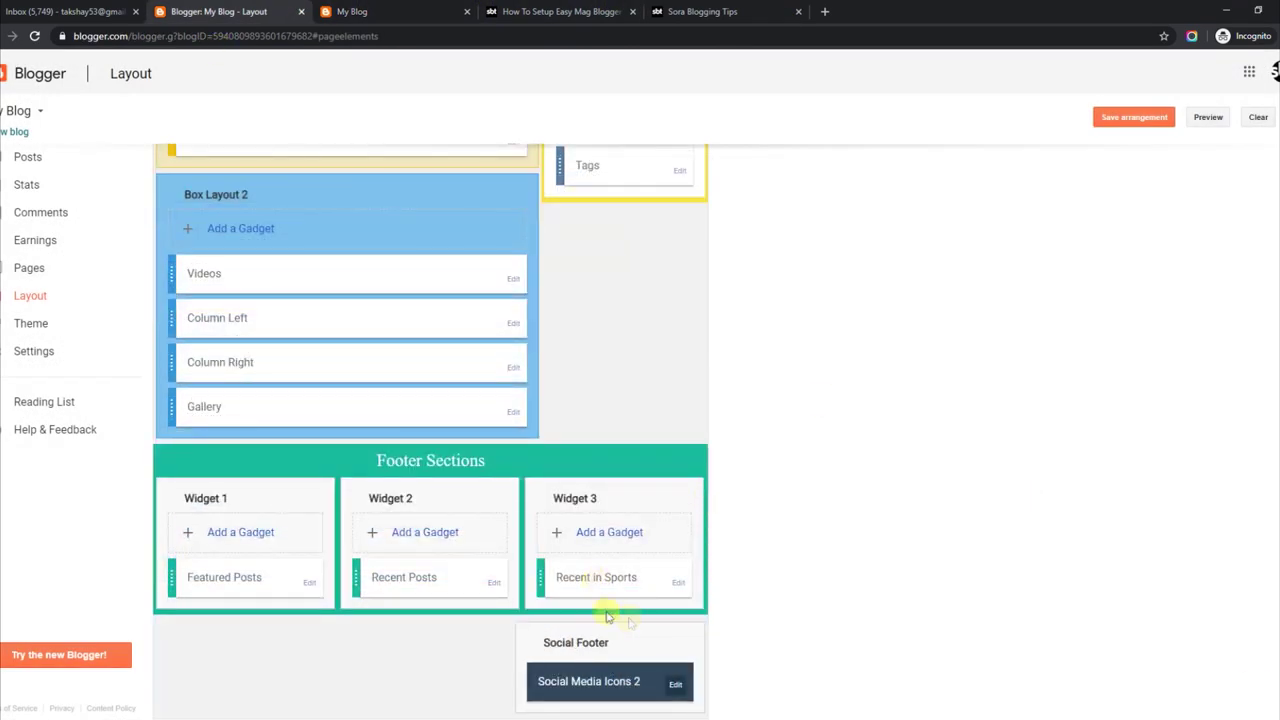
left_click(681, 587)
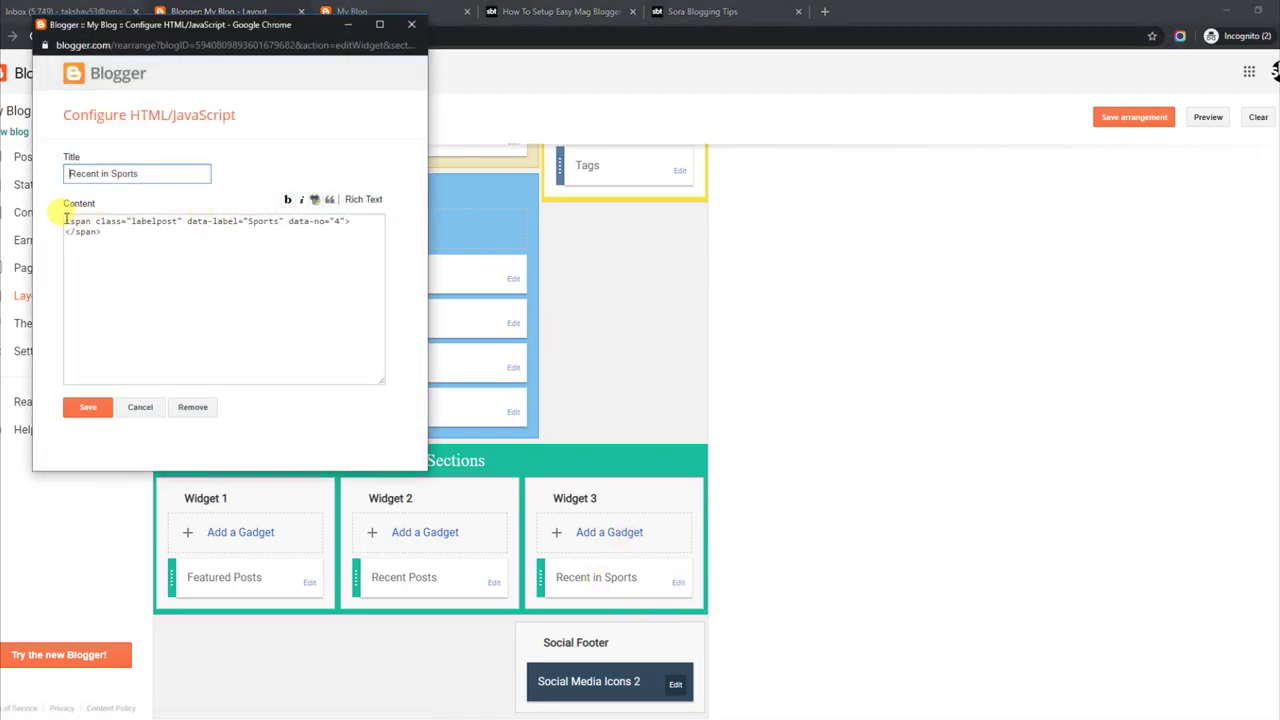
left_click_drag(66, 219, 110, 234)
left_click(258, 231)
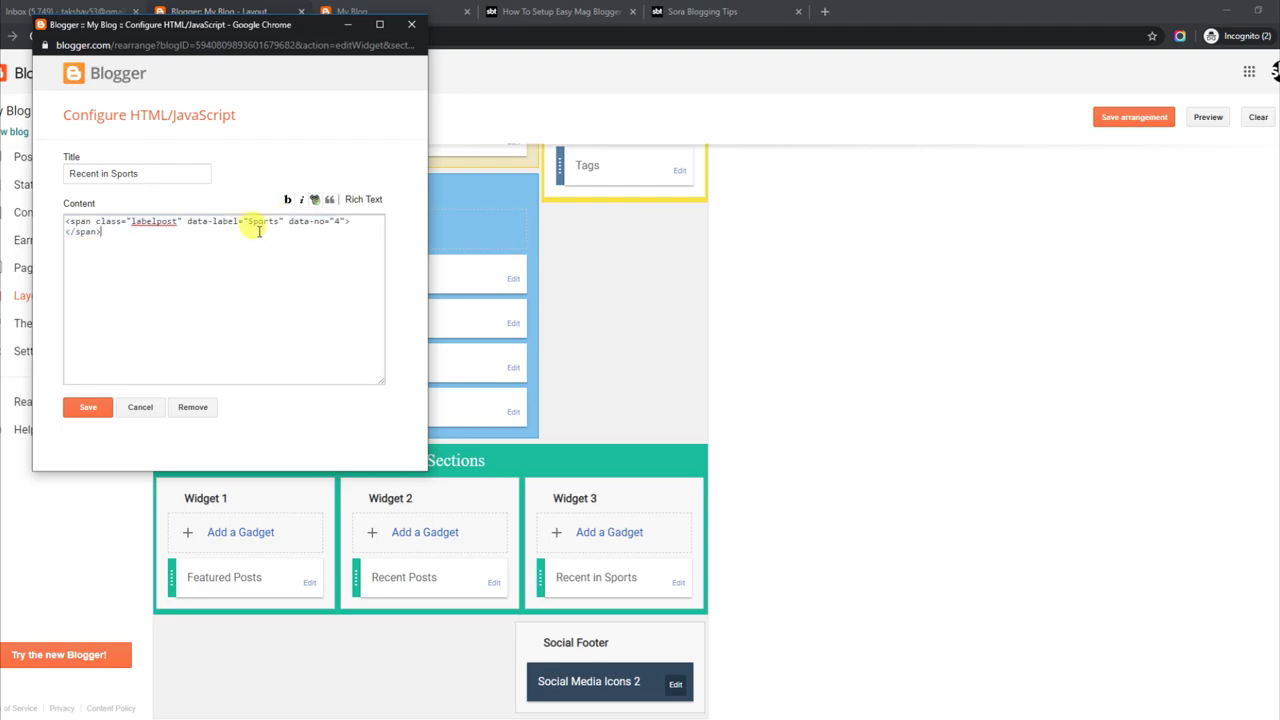
left_click(408, 27)
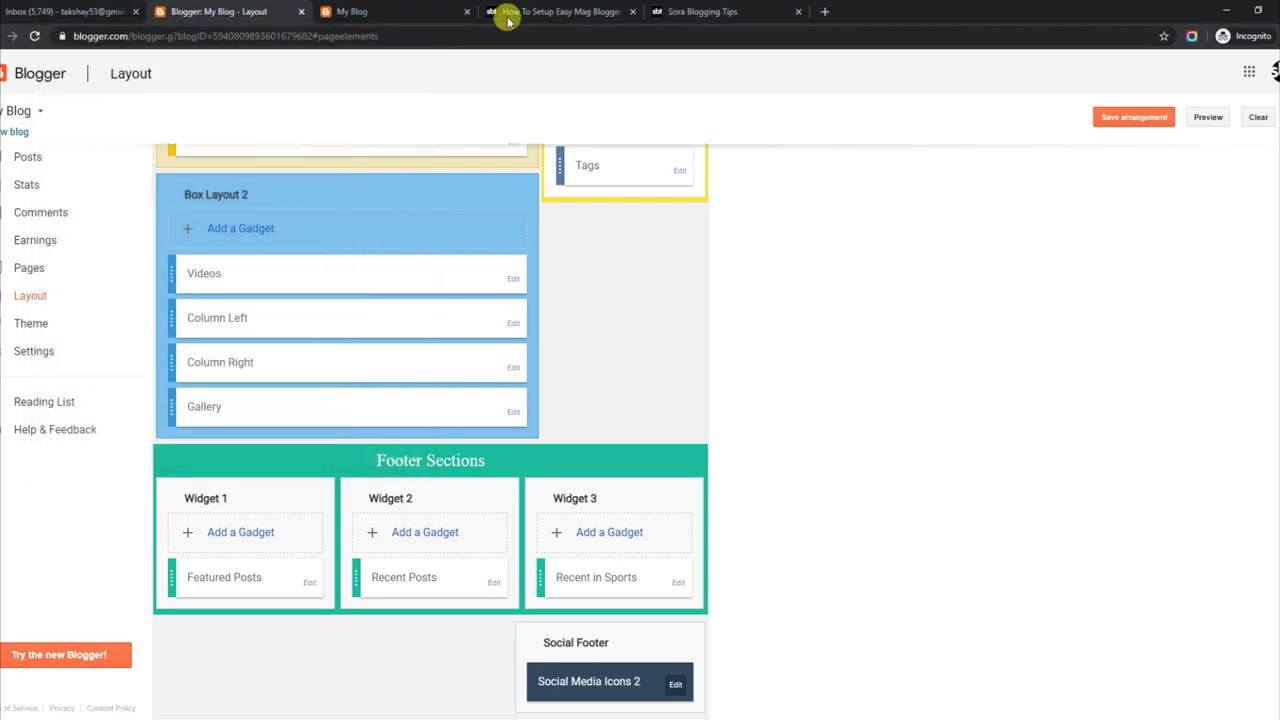
Read the Widget Post Label and Recent Comments codes in the setup guide.
left_click(552, 10)
scroll(640, 400, "down", 2)
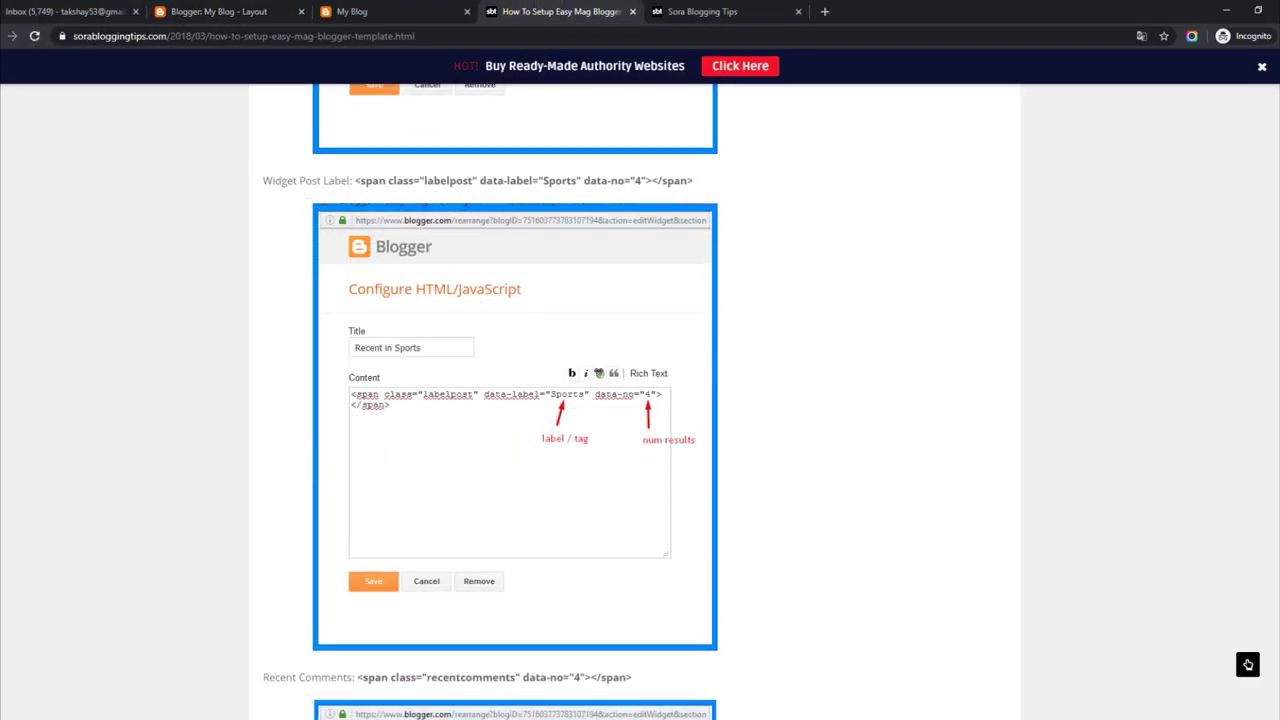
left_click_drag(265, 178, 705, 186)
left_click(790, 341)
scroll(640, 400, "down", 5)
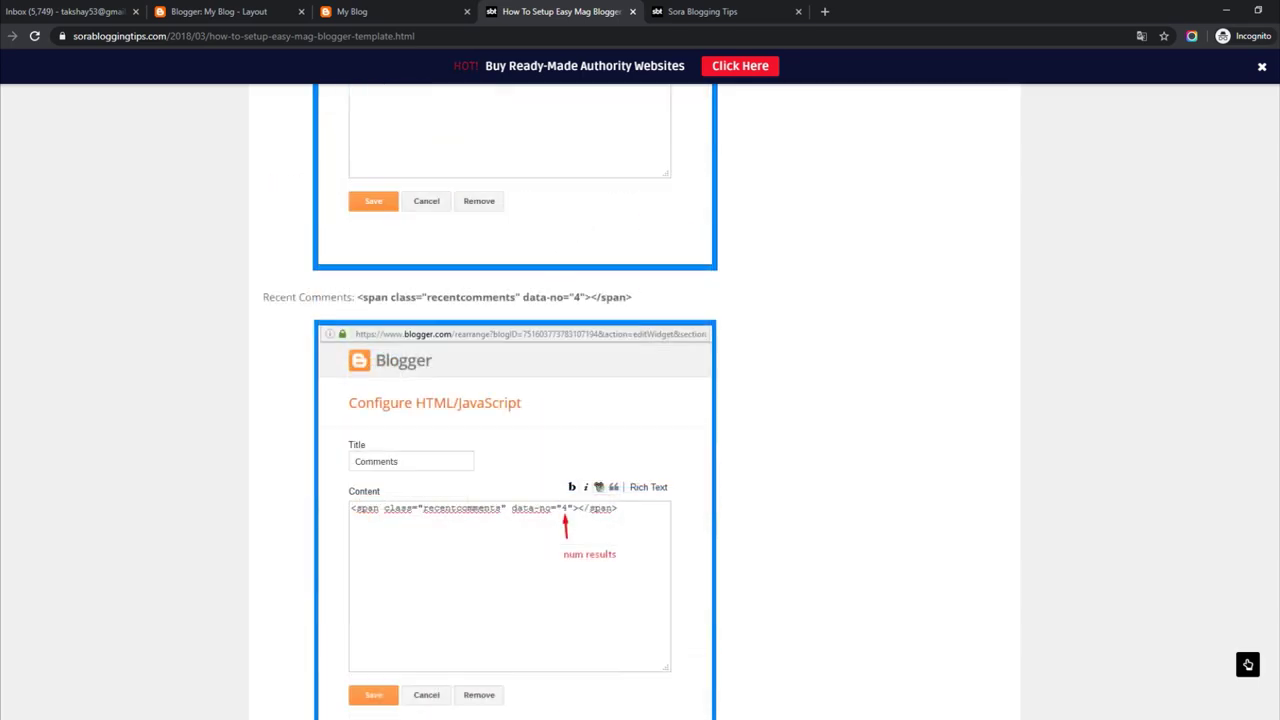
left_click_drag(357, 174, 629, 175)
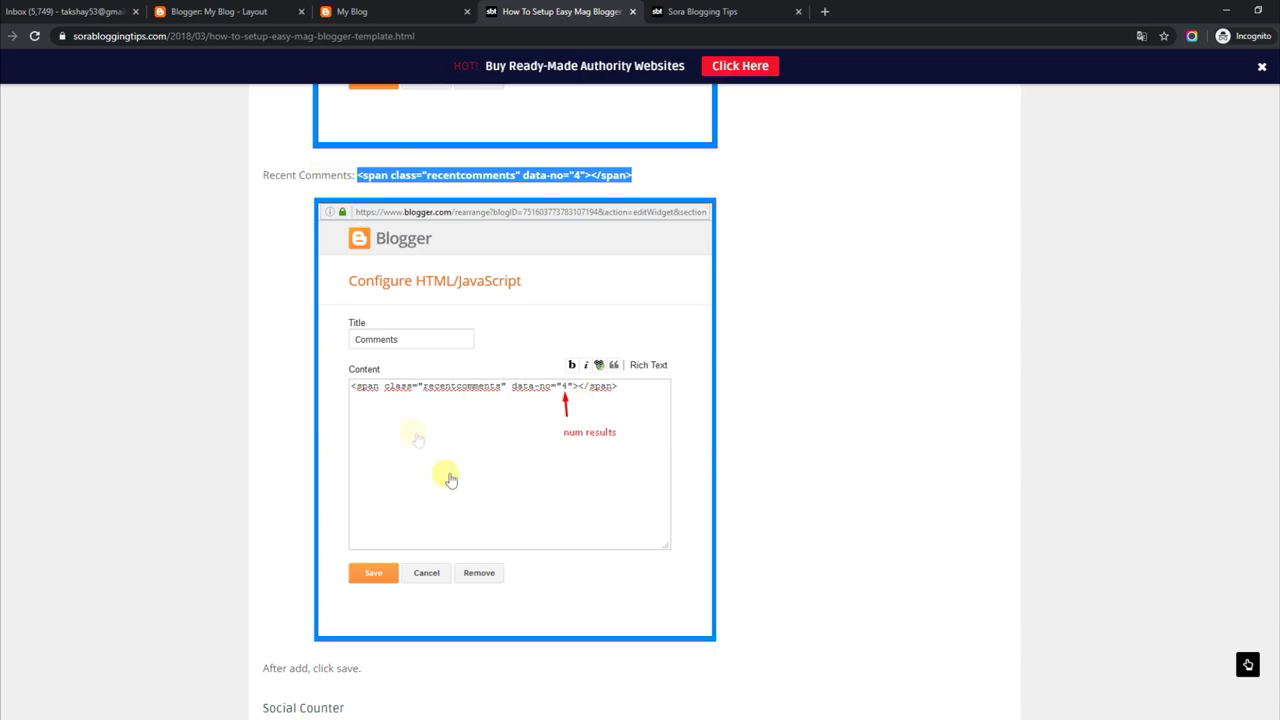
Look over the sidebar and footer widget areas in the Blogger layout and check the demo blog.
left_click(220, 11)
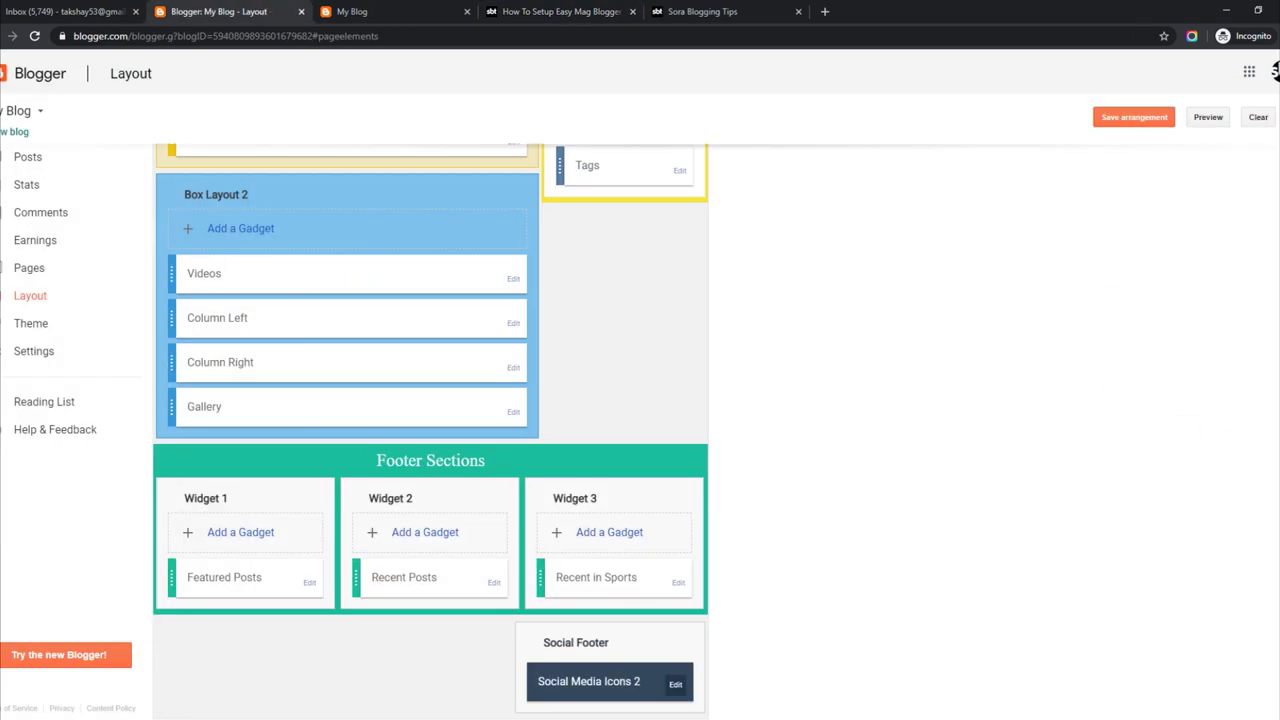
scroll(430, 430, "up", 3)
scroll(430, 430, "down", 3)
left_click(380, 8)
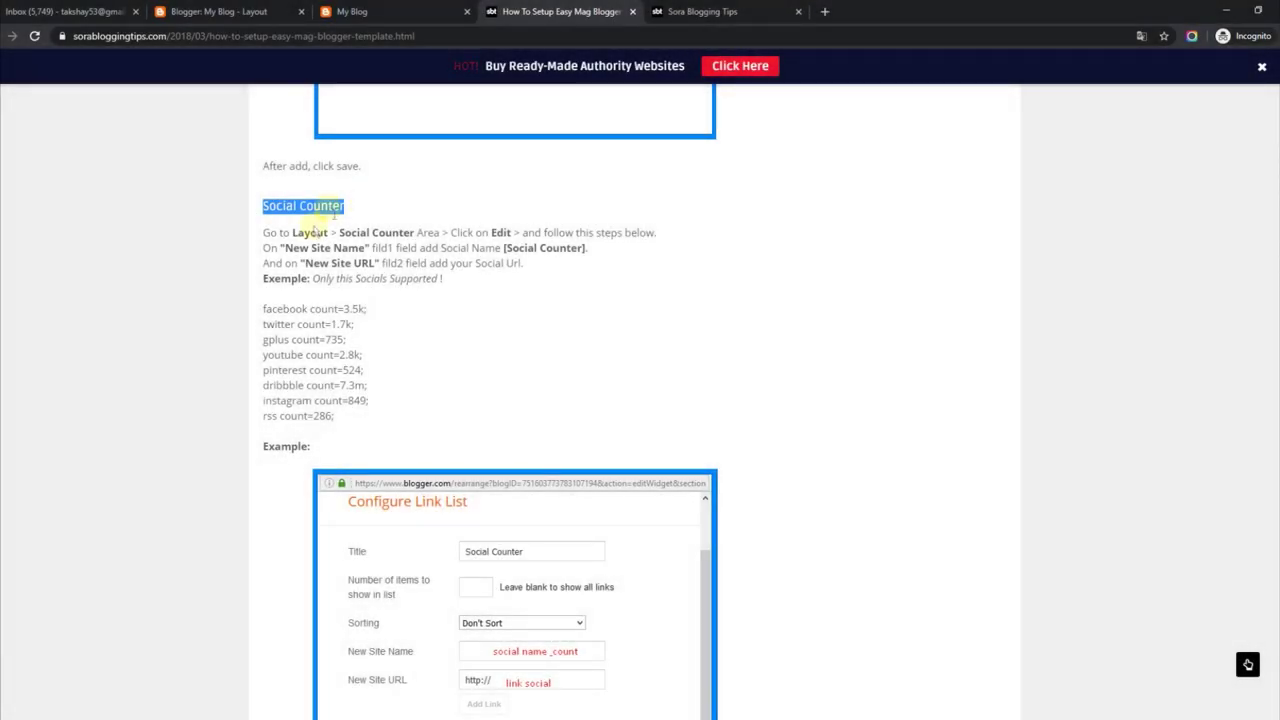
Read the guide's Social Counter instructions and look at the Social Counter widget on the demo blog.
left_click_drag(265, 231, 648, 232)
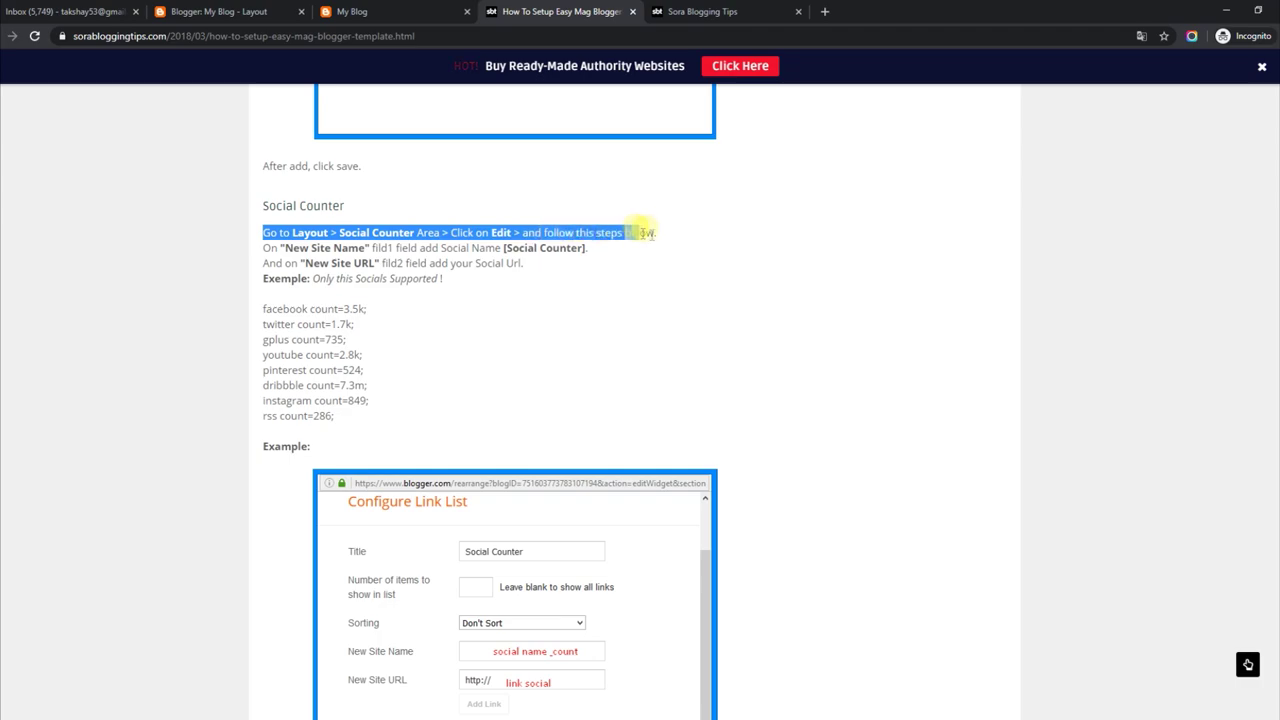
left_click_drag(268, 248, 590, 252)
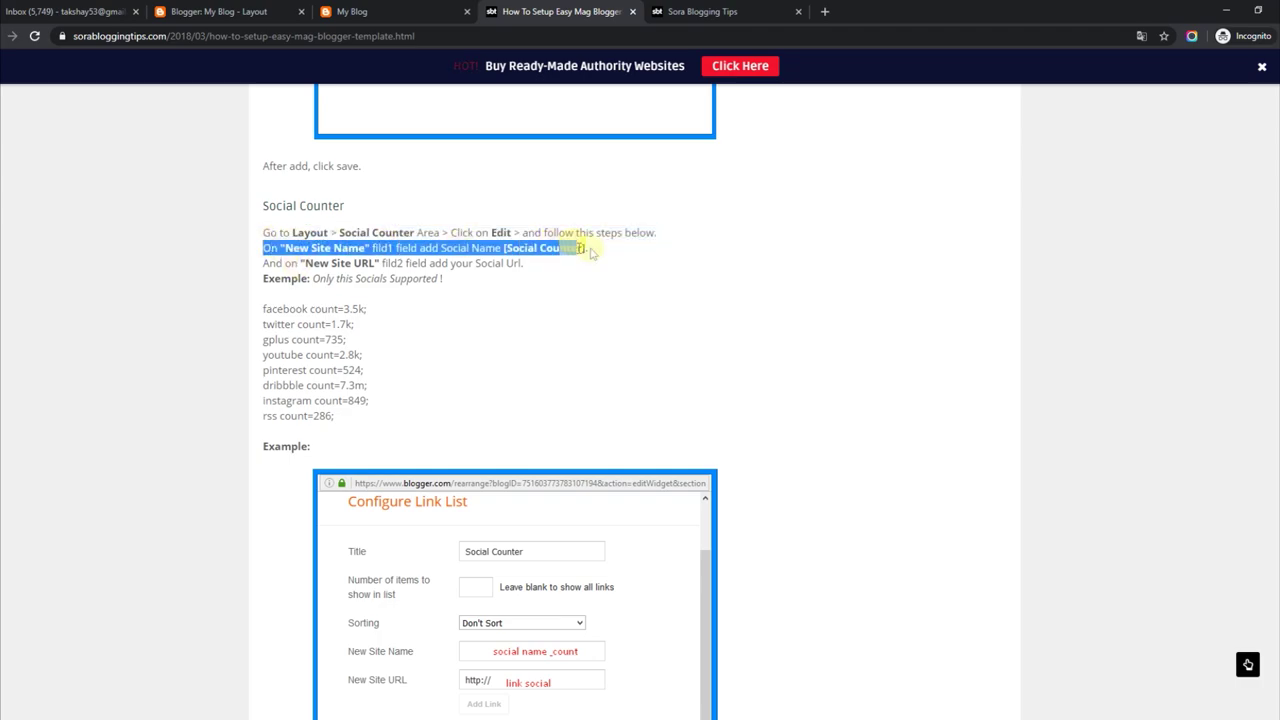
left_click_drag(264, 263, 518, 262)
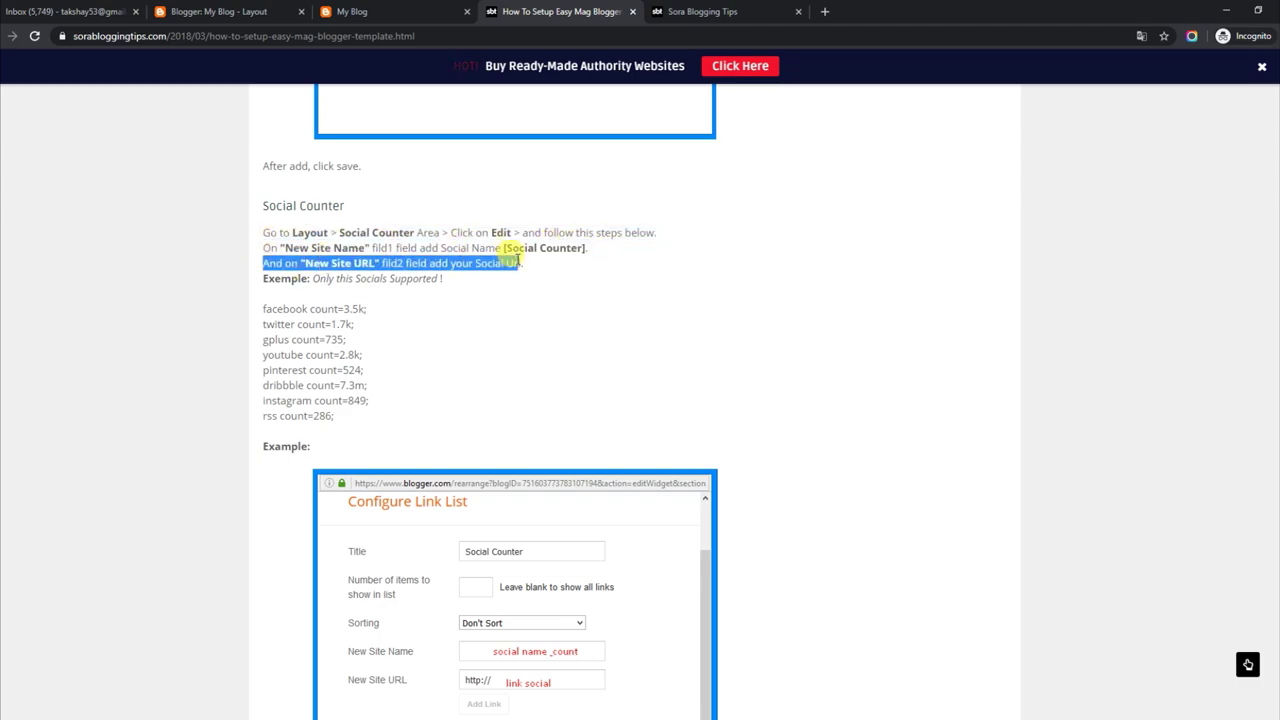
left_click_drag(267, 278, 447, 280)
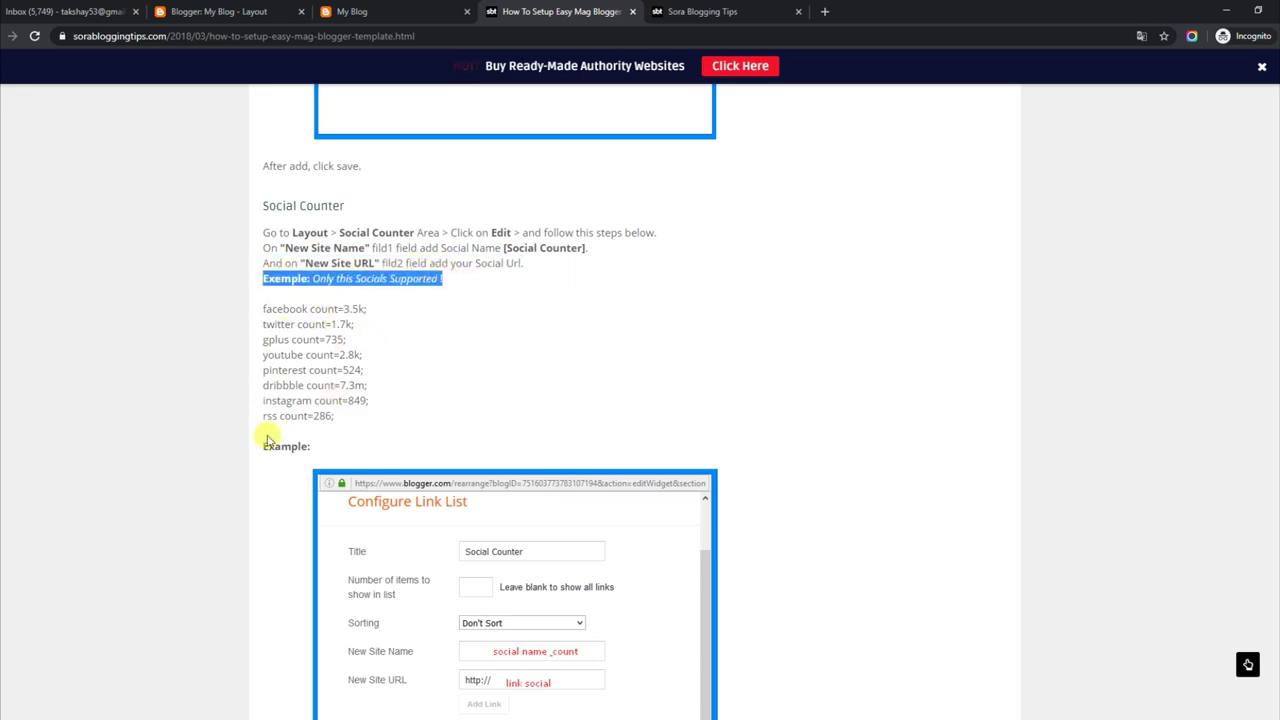
left_click(390, 11)
scroll(815, 337, "up", 15)
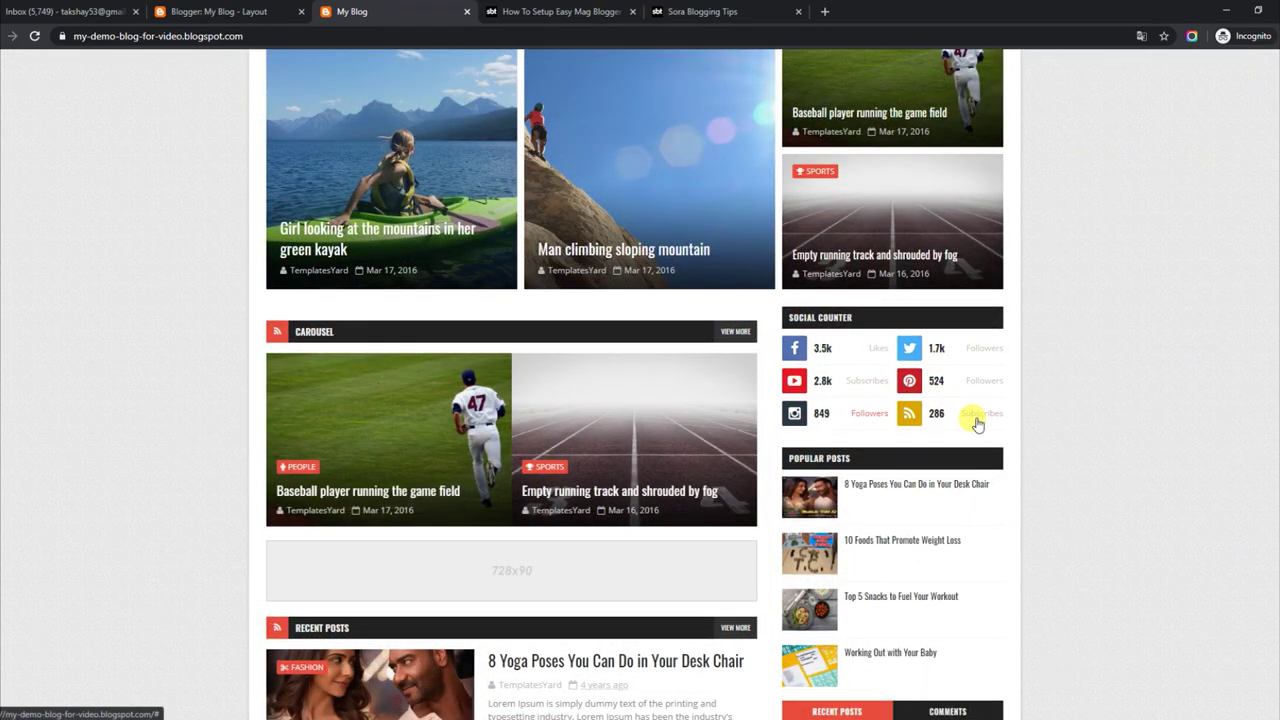
Review the name and URL of the facebook link in the layout's Social Counter gadget and save the gadget.
left_click(232, 9)
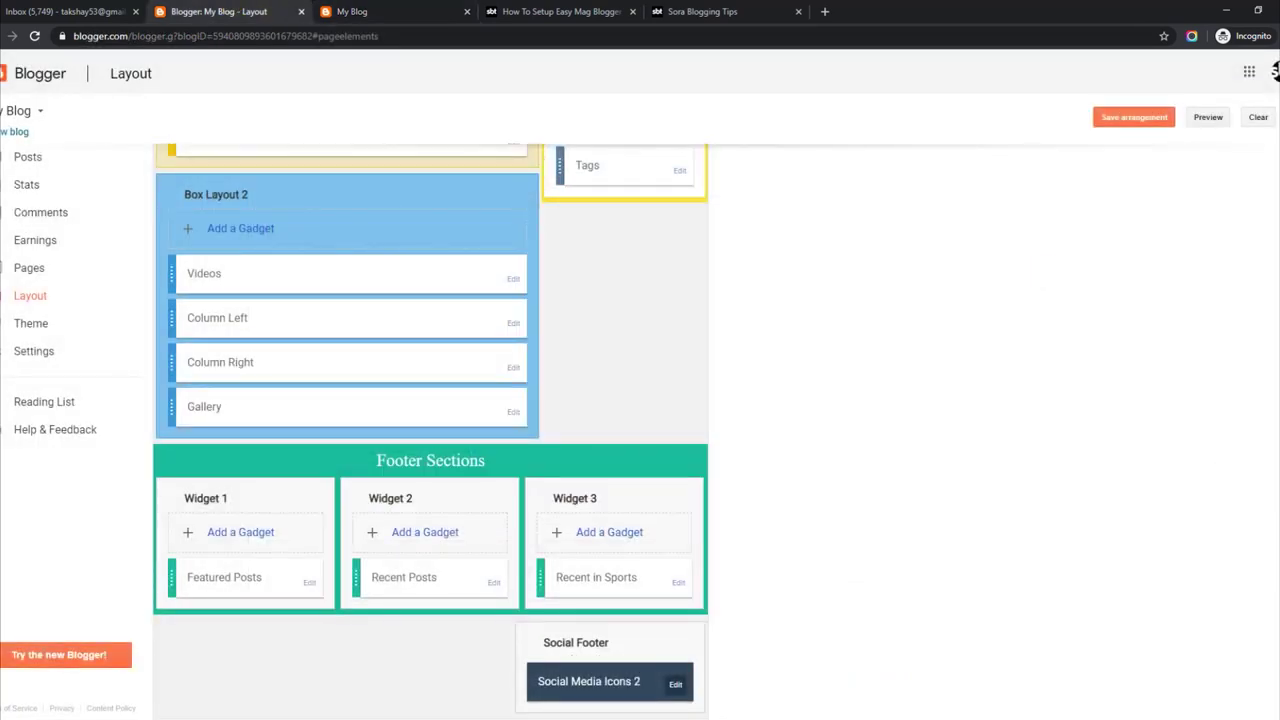
scroll(430, 430, "up", 10)
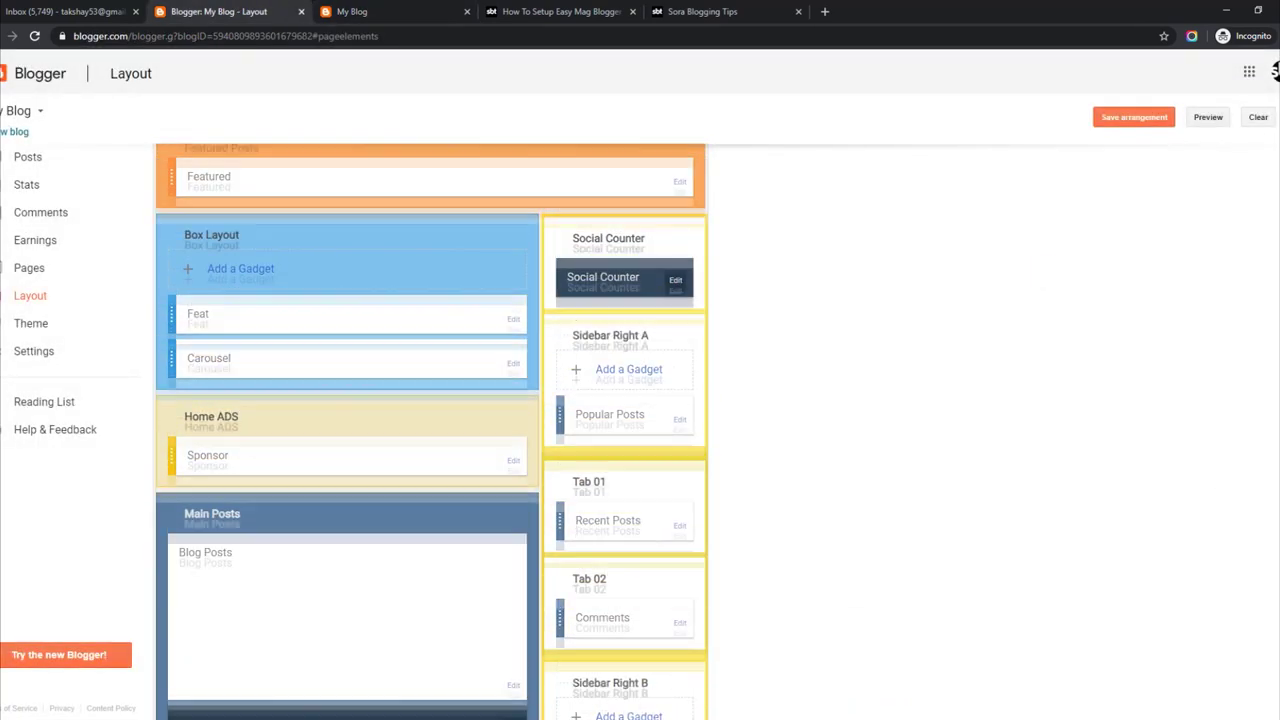
scroll(430, 430, "up", 1)
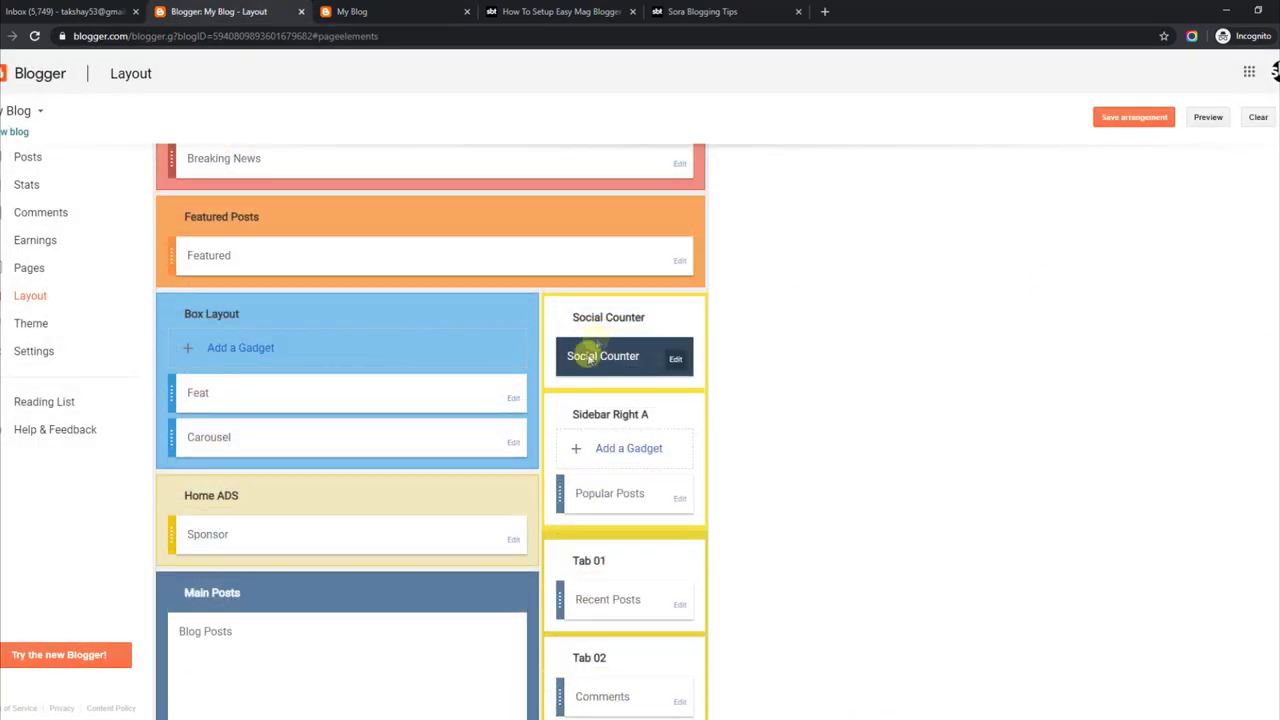
left_click(674, 360)
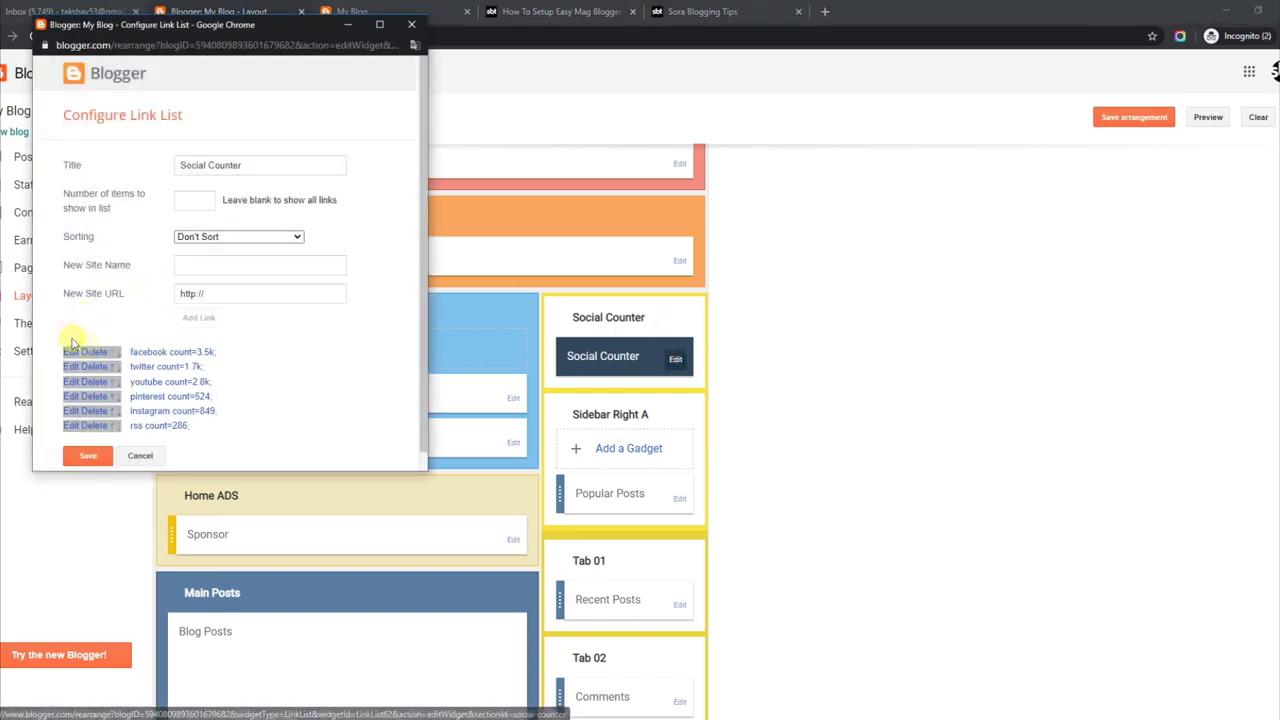
left_click(68, 355)
left_click(201, 376)
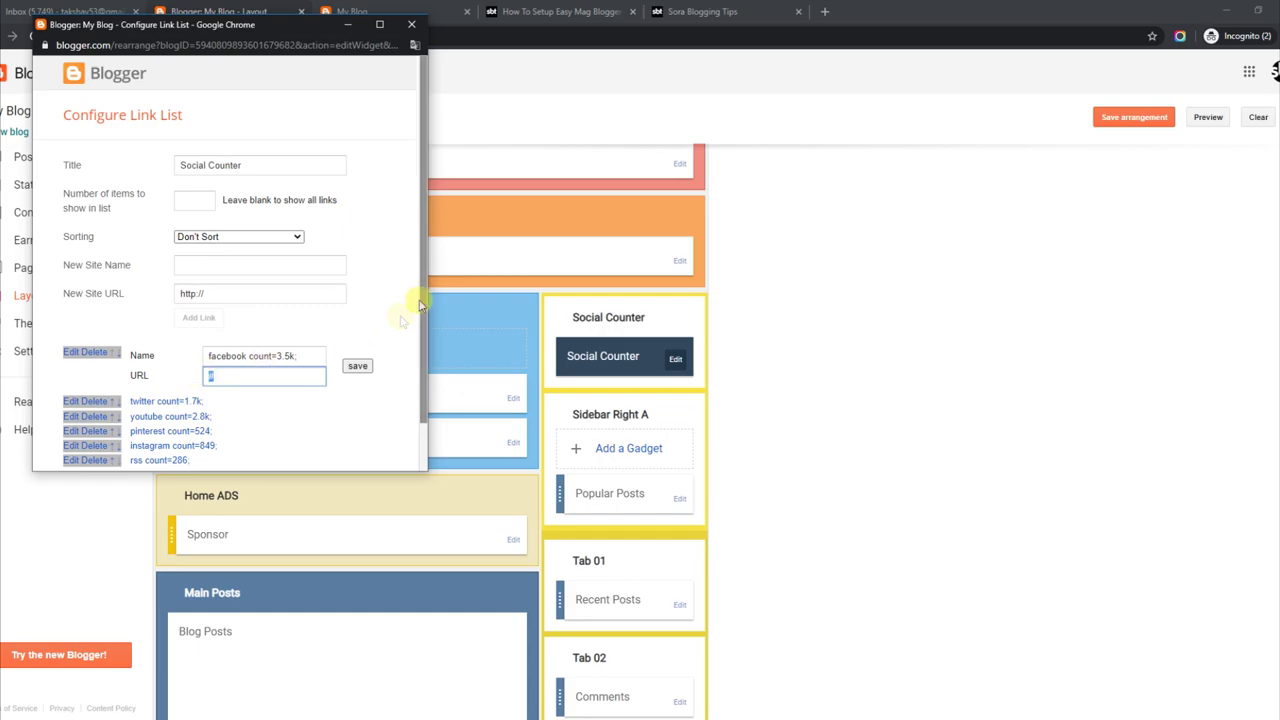
left_click(357, 366)
scroll(430, 349, "down", 1)
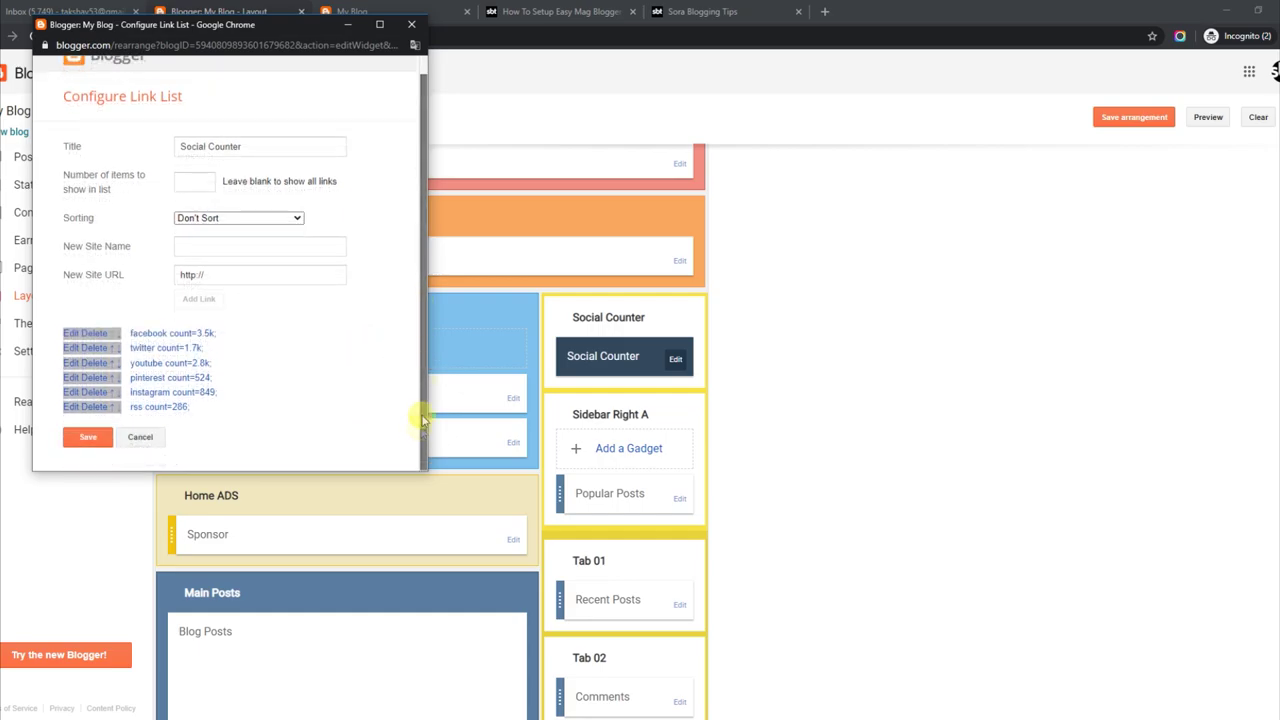
left_click(92, 437)
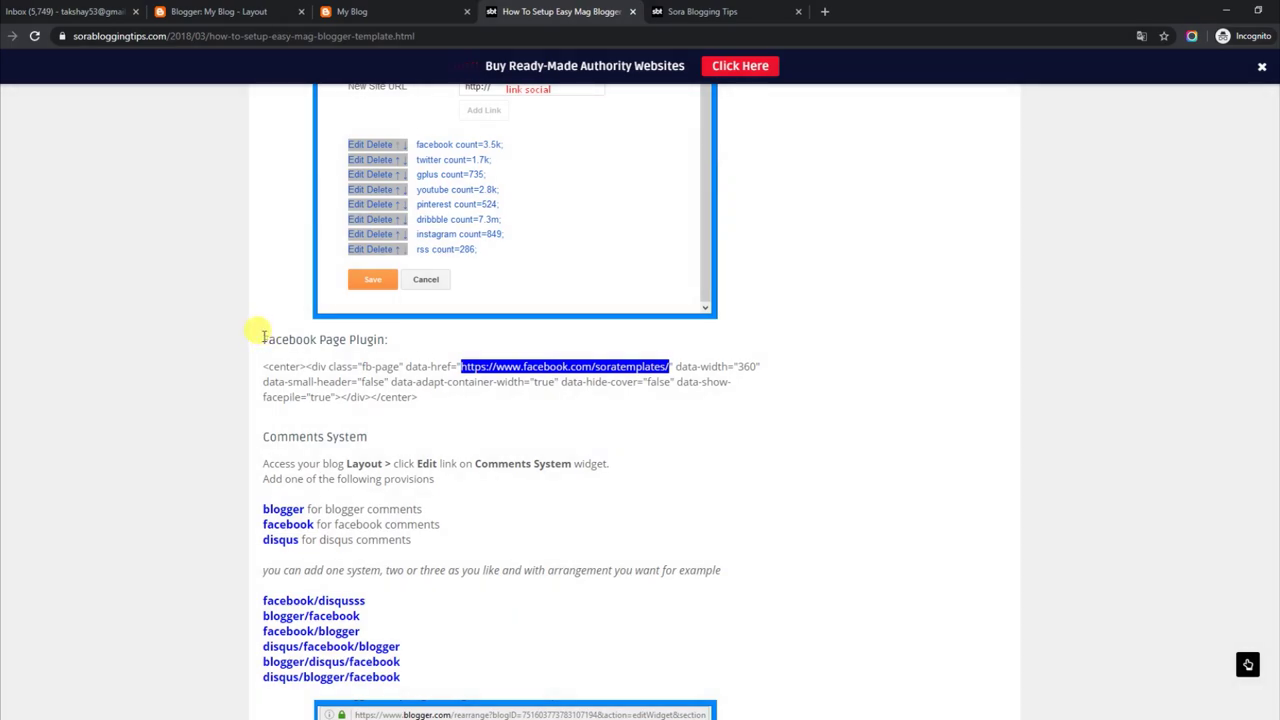
Read the Facebook Page Plugin code in the setup guide and look at the Facebook widget on the demo blog.
left_click_drag(262, 337, 386, 339)
left_click_drag(267, 366, 375, 381)
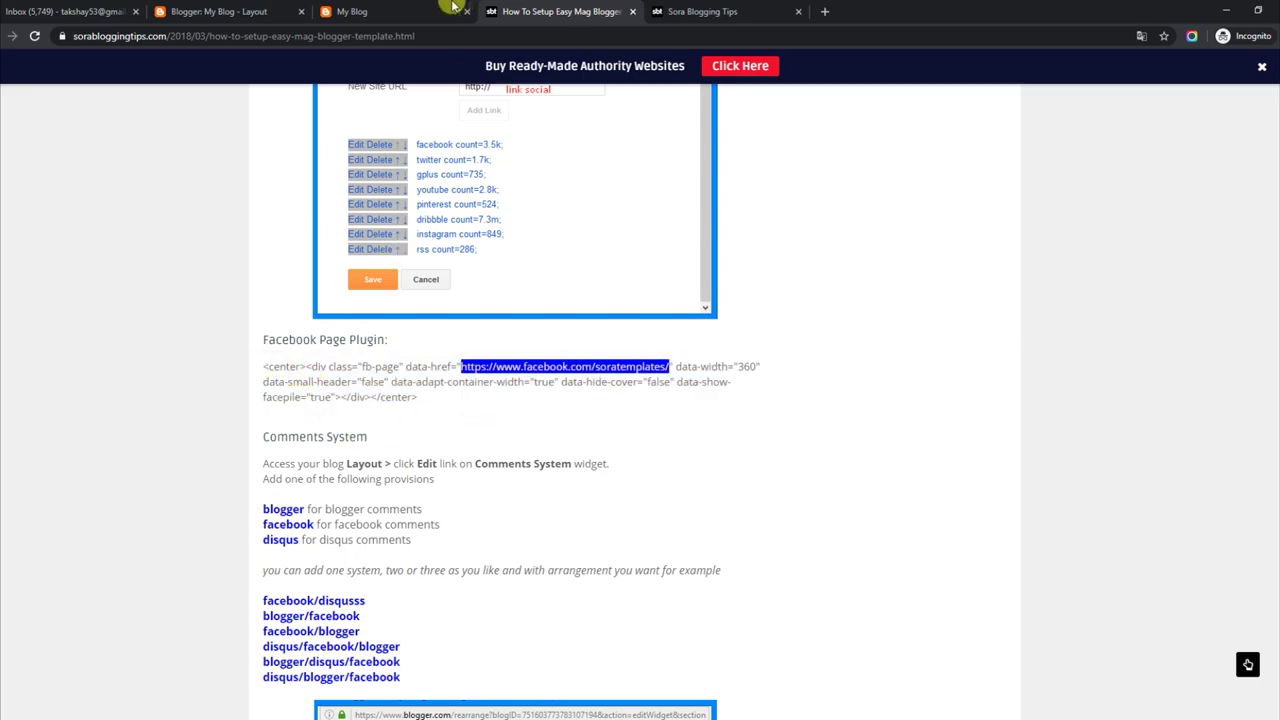
left_click(453, 7)
scroll(635, 384, "down", 7)
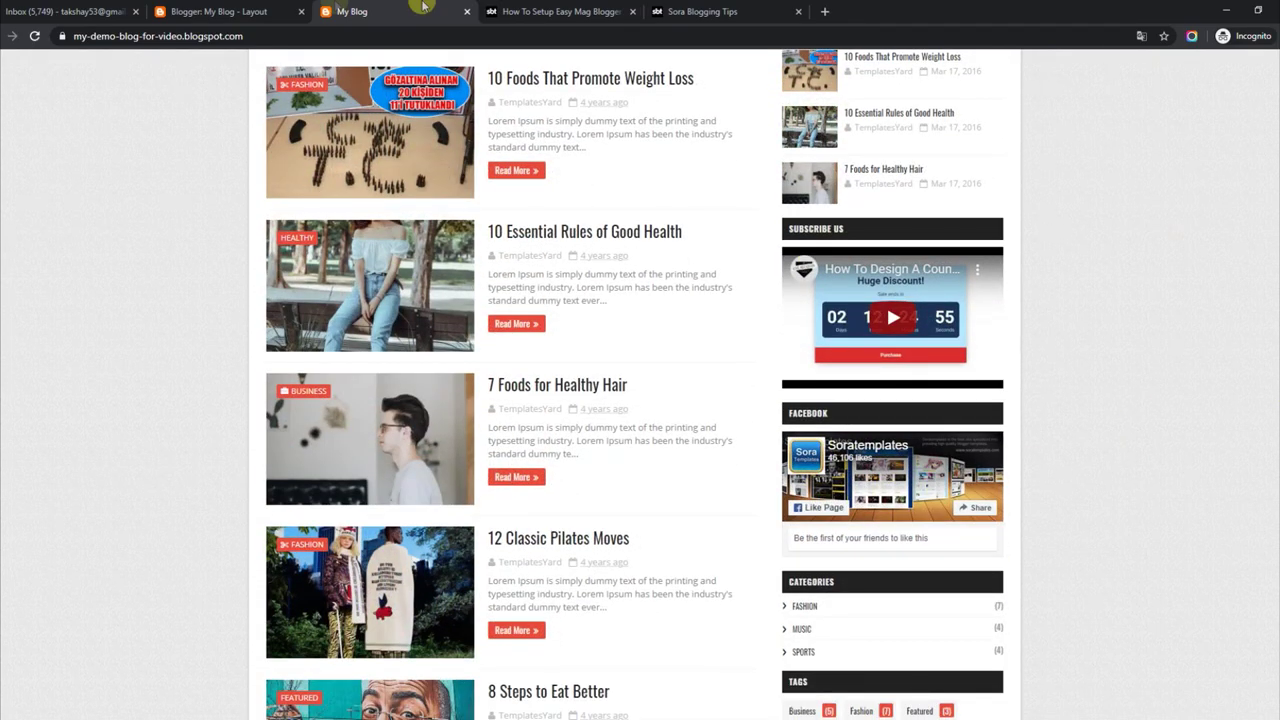
Review the page plugin code in the Sidebar Right B Facebook gadget and save the gadget.
left_click(270, 12)
scroll(430, 430, "down", 5)
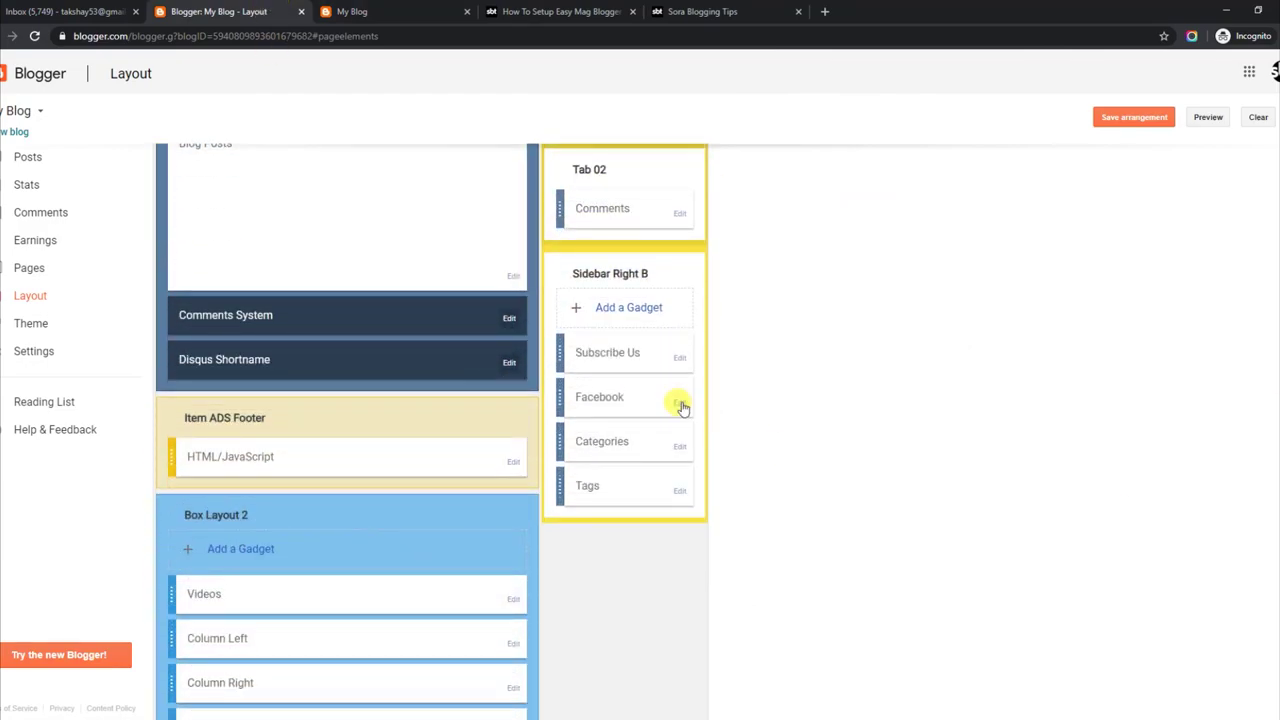
left_click(680, 403)
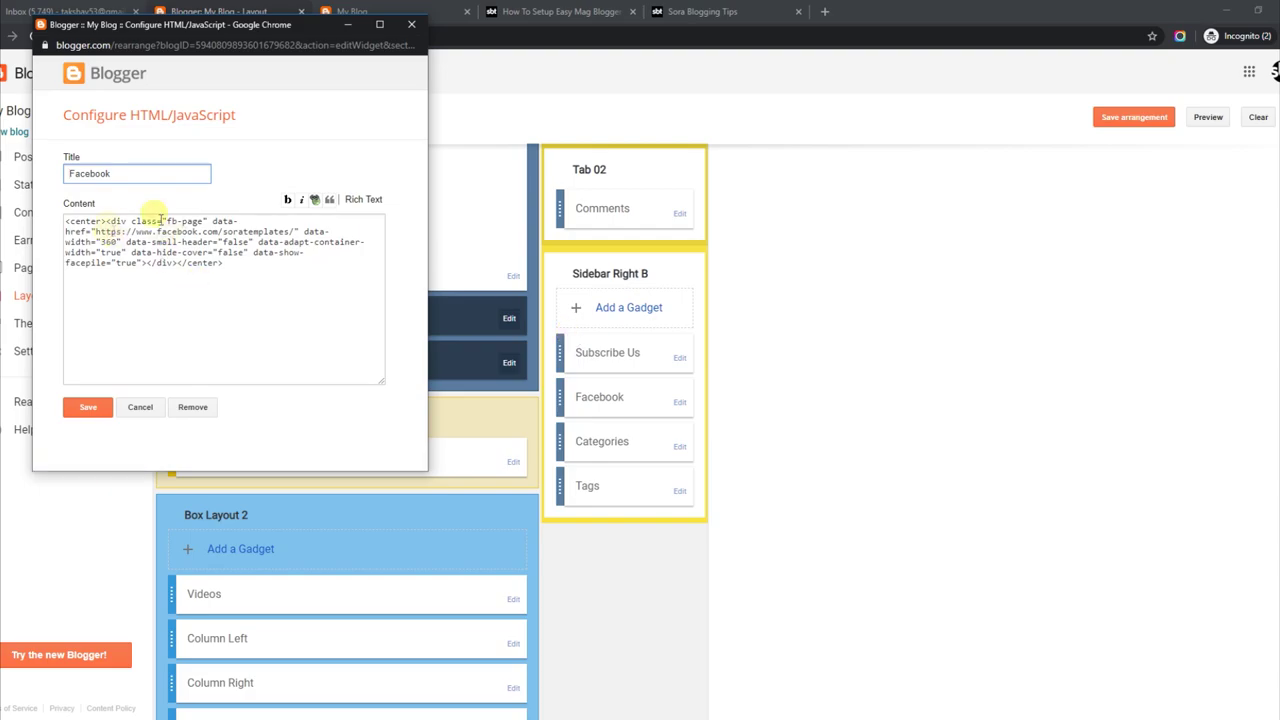
left_click(88, 407)
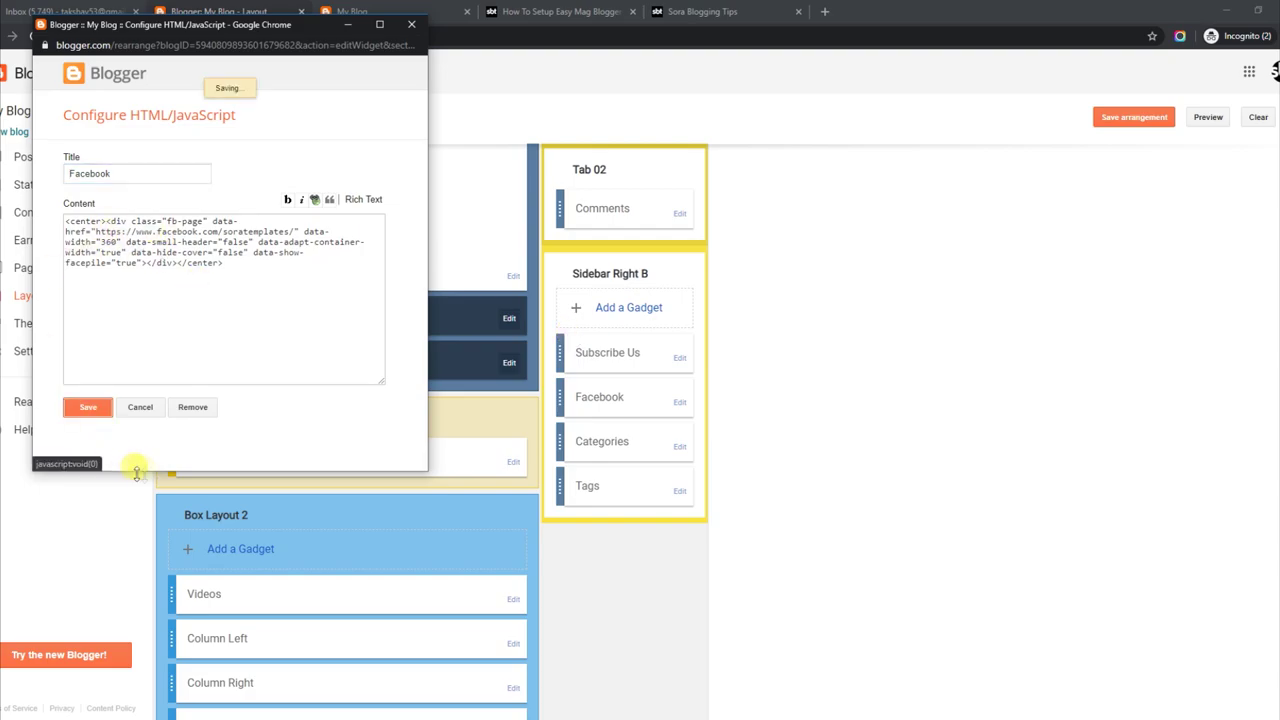
Read the guide's Comments System instructions, including the blogger, facebook and disqus options and how to combine them.
left_click(350, 12)
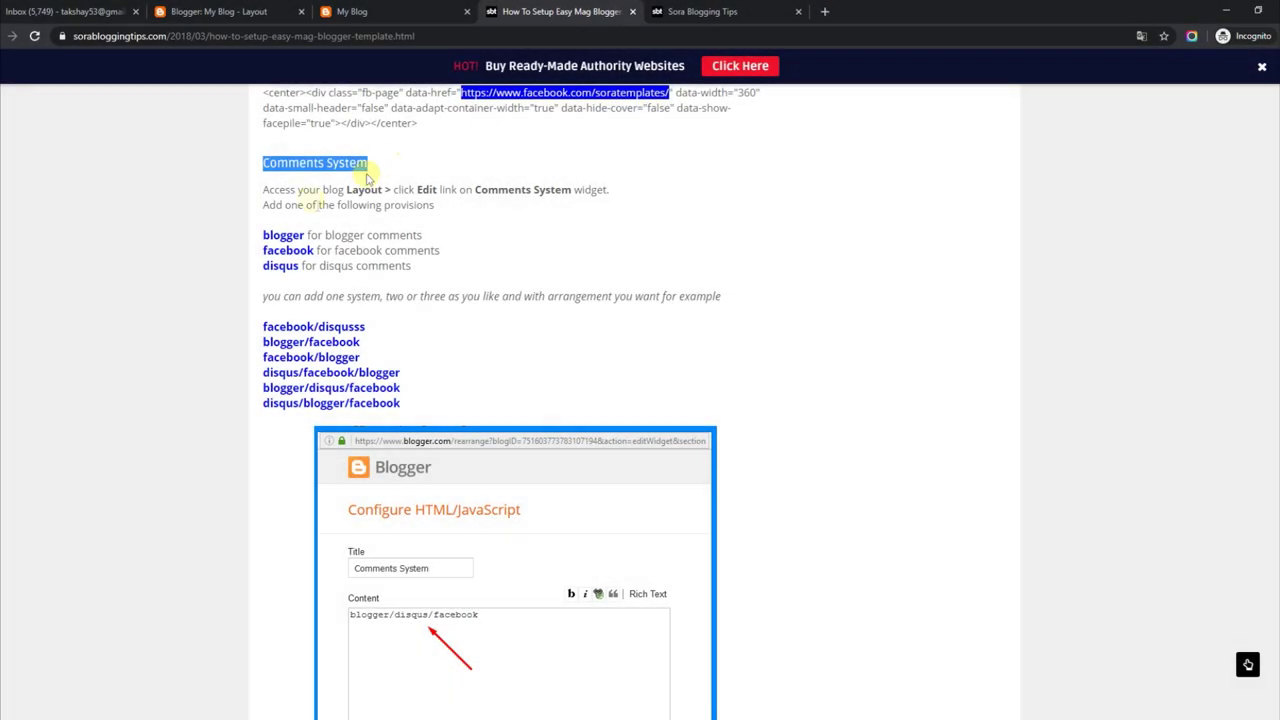
left_click_drag(265, 189, 555, 224)
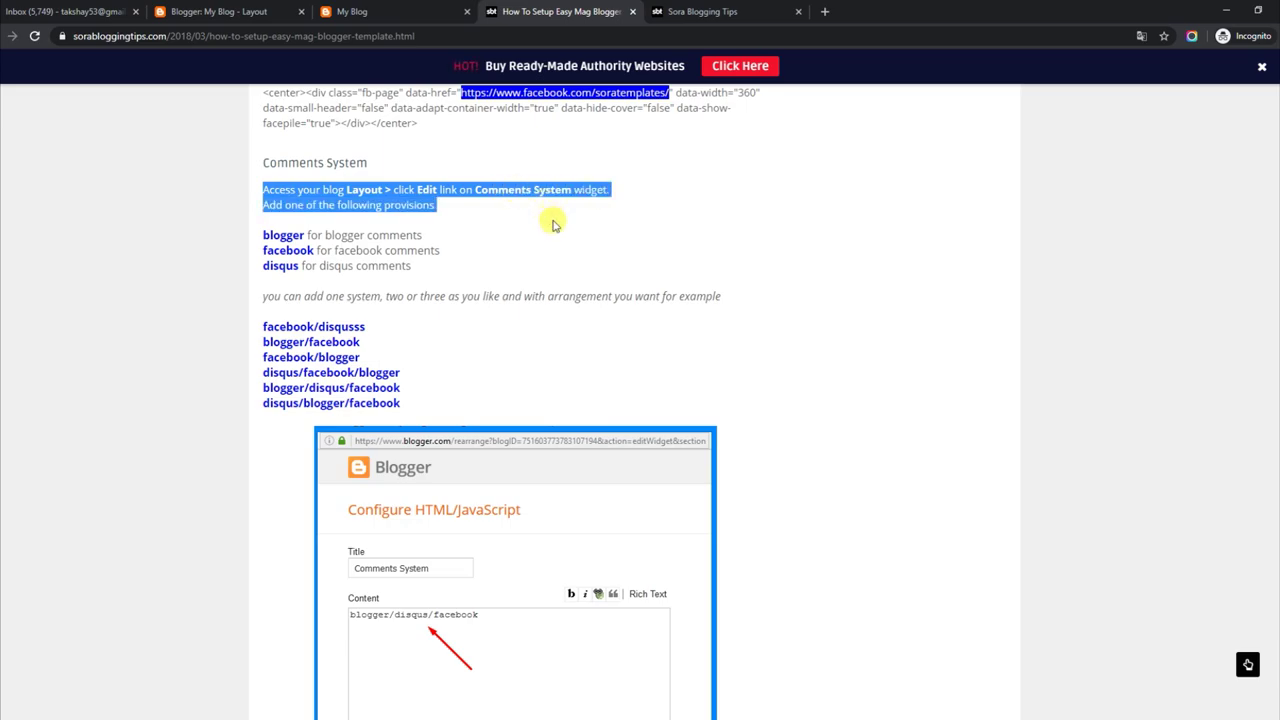
left_click_drag(263, 236, 432, 240)
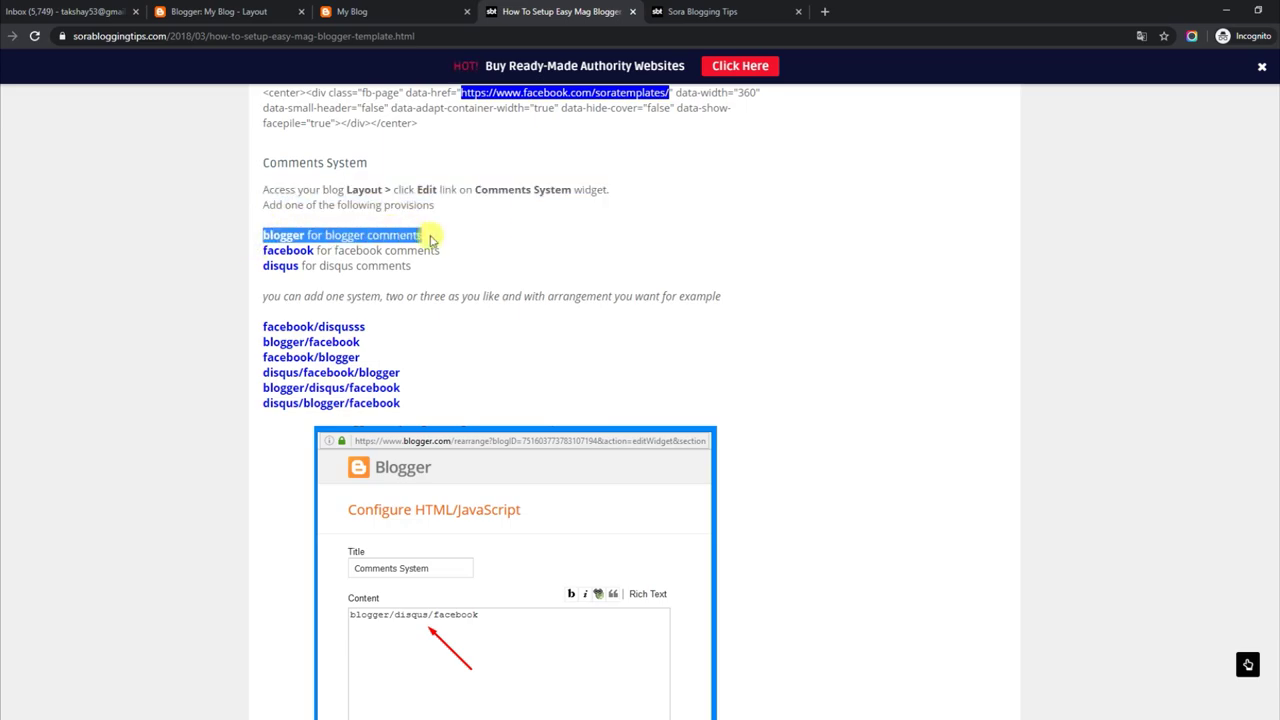
left_click_drag(264, 250, 458, 258)
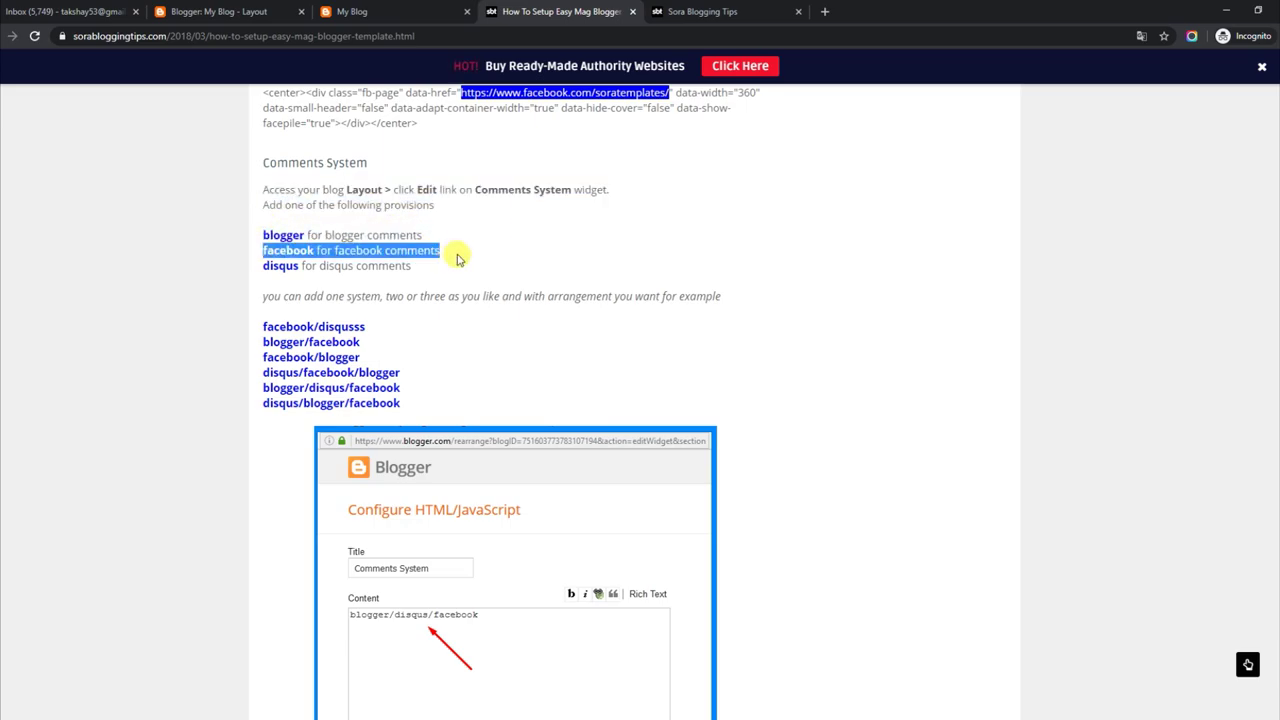
left_click_drag(264, 266, 437, 272)
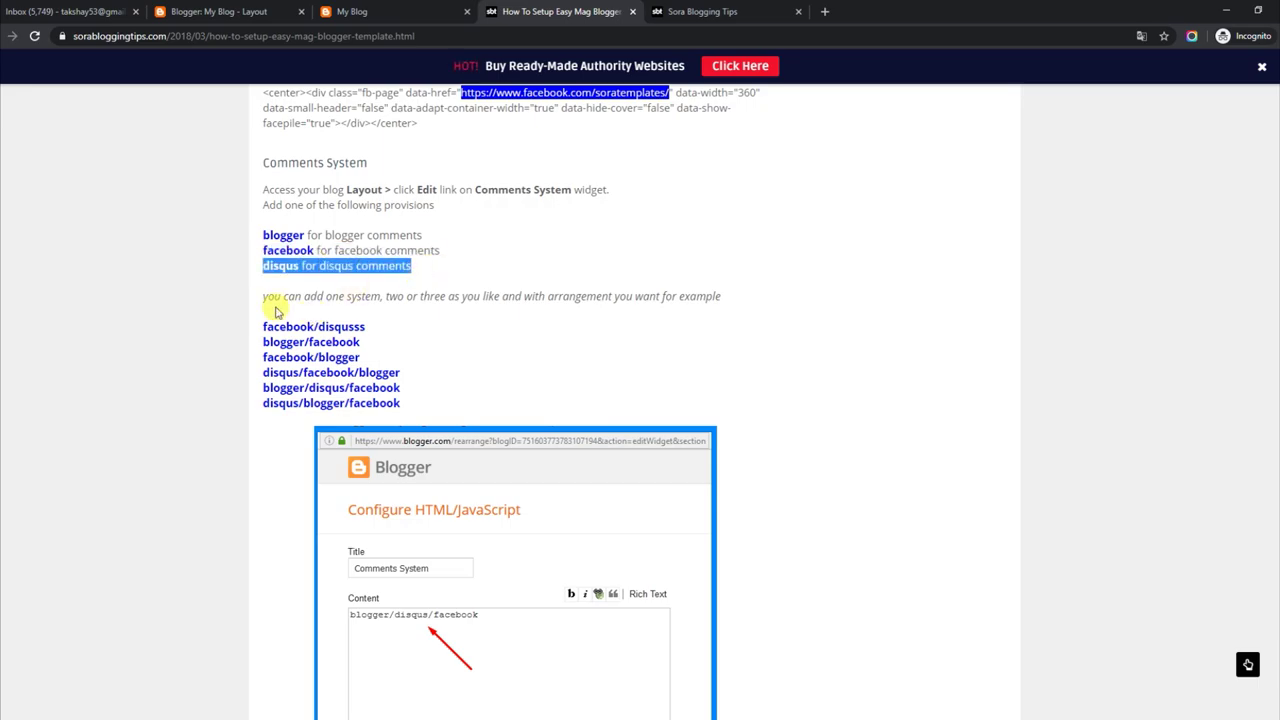
left_click_drag(264, 296, 695, 292)
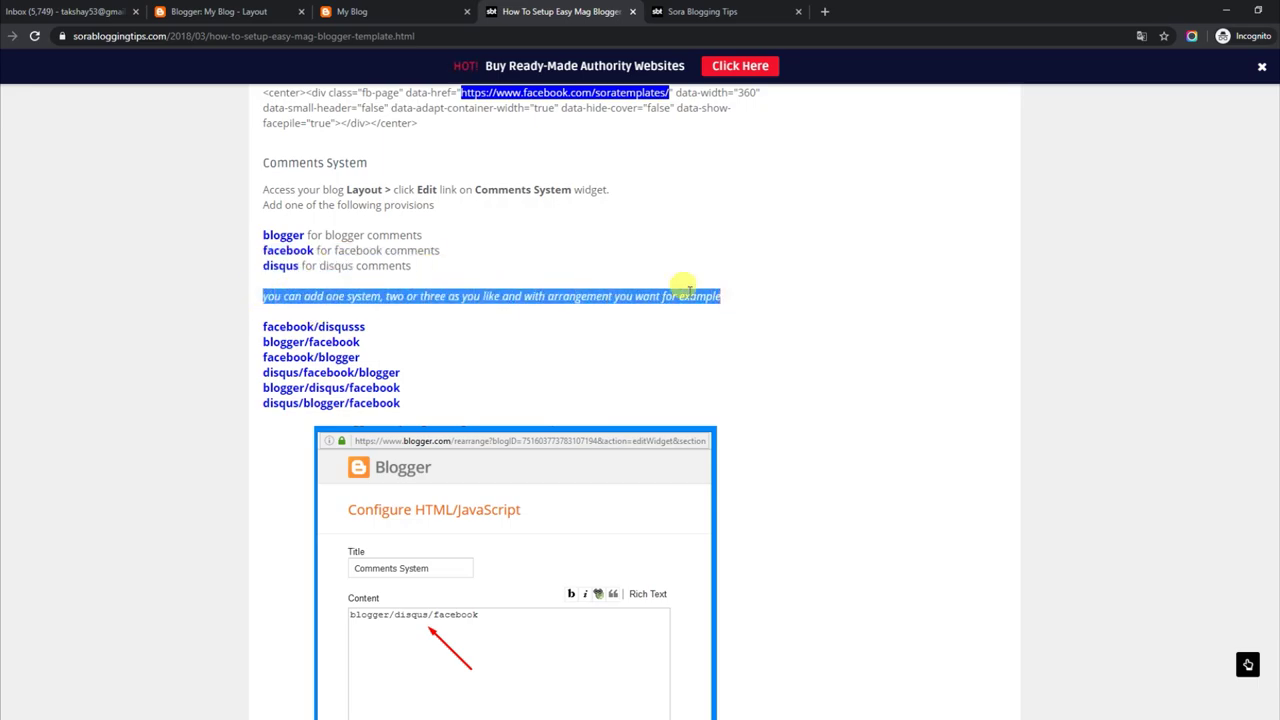
Review the blogger/disqus/facebook content of the layout's Comments System gadget and save the gadget.
left_click(370, 11)
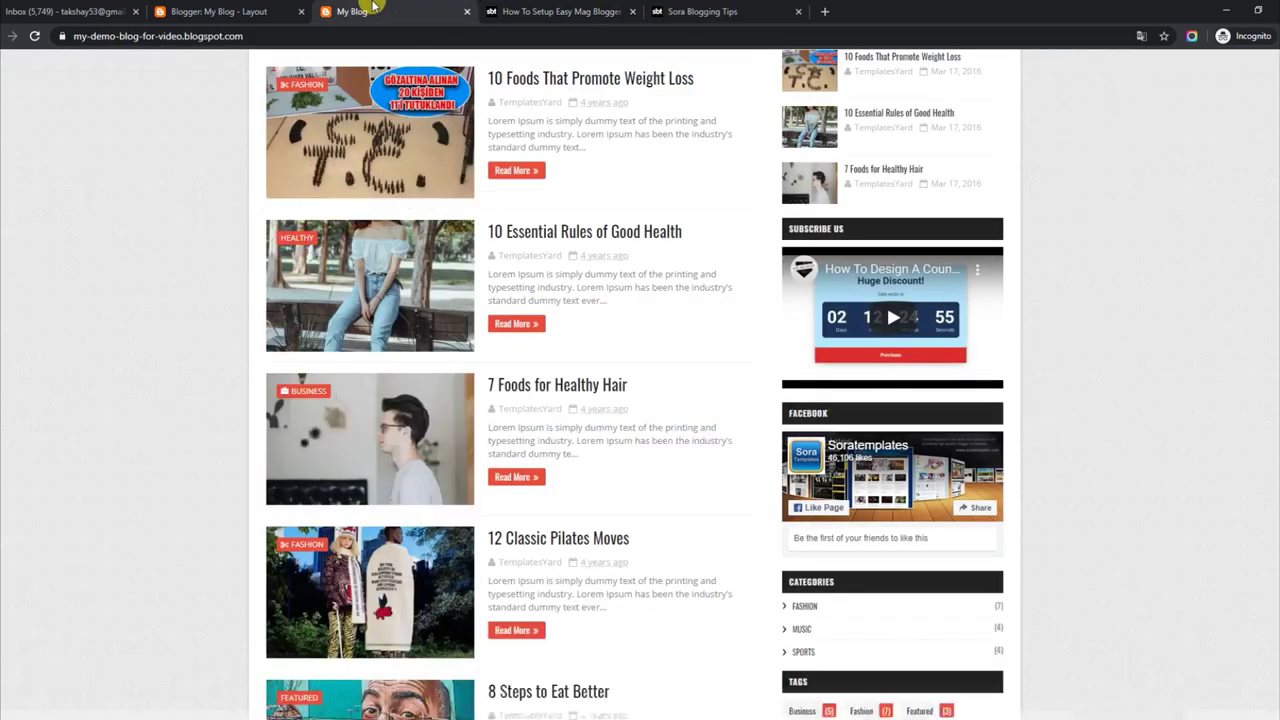
left_click(232, 11)
left_click(509, 318)
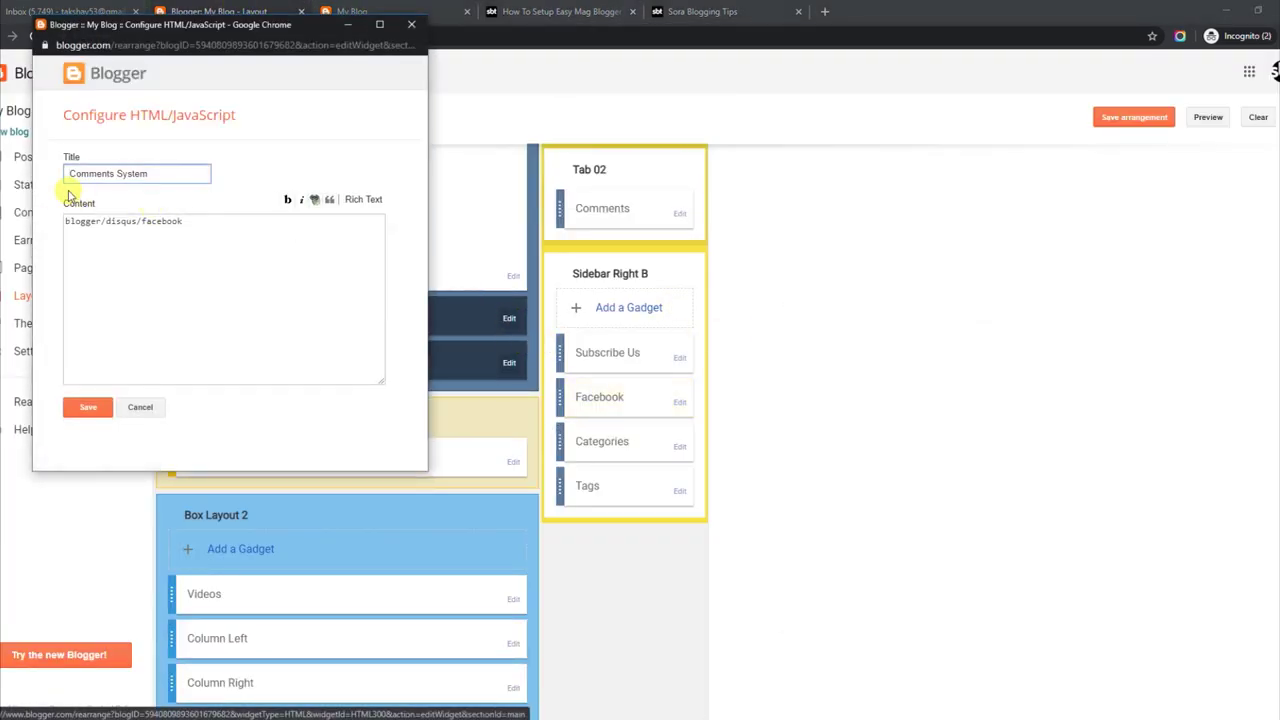
left_click_drag(64, 221, 92, 224)
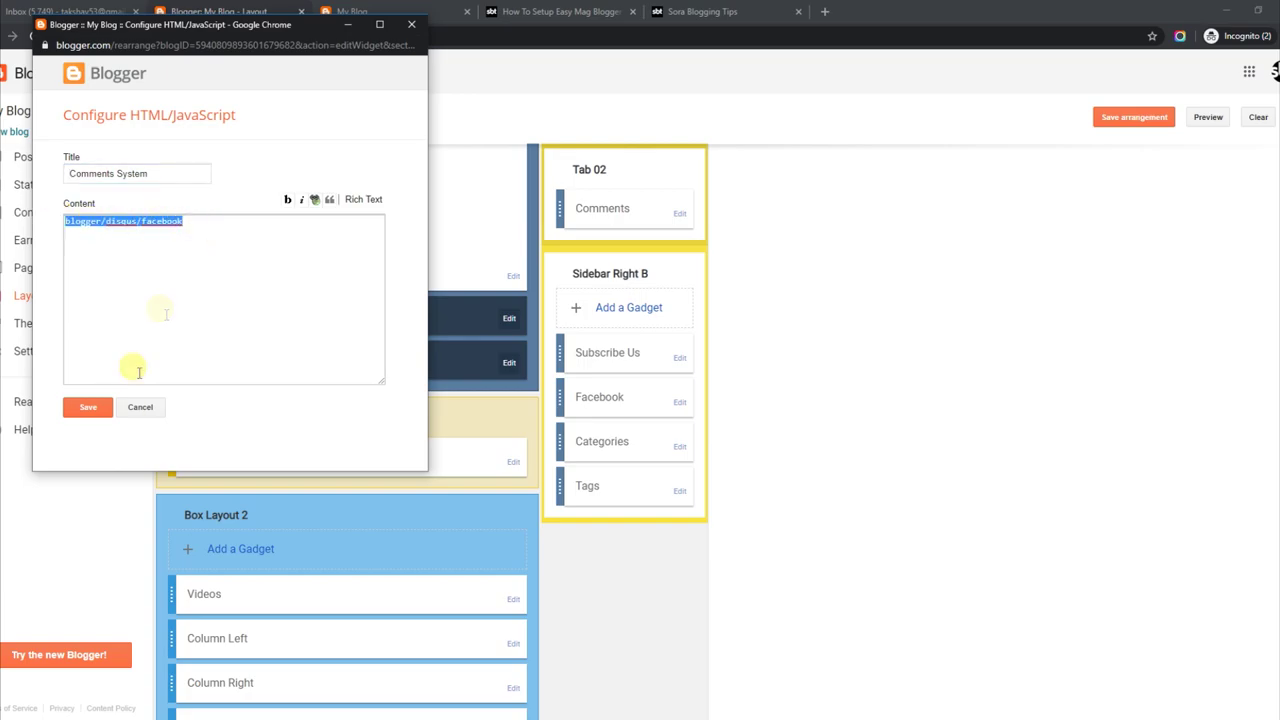
left_click(102, 411)
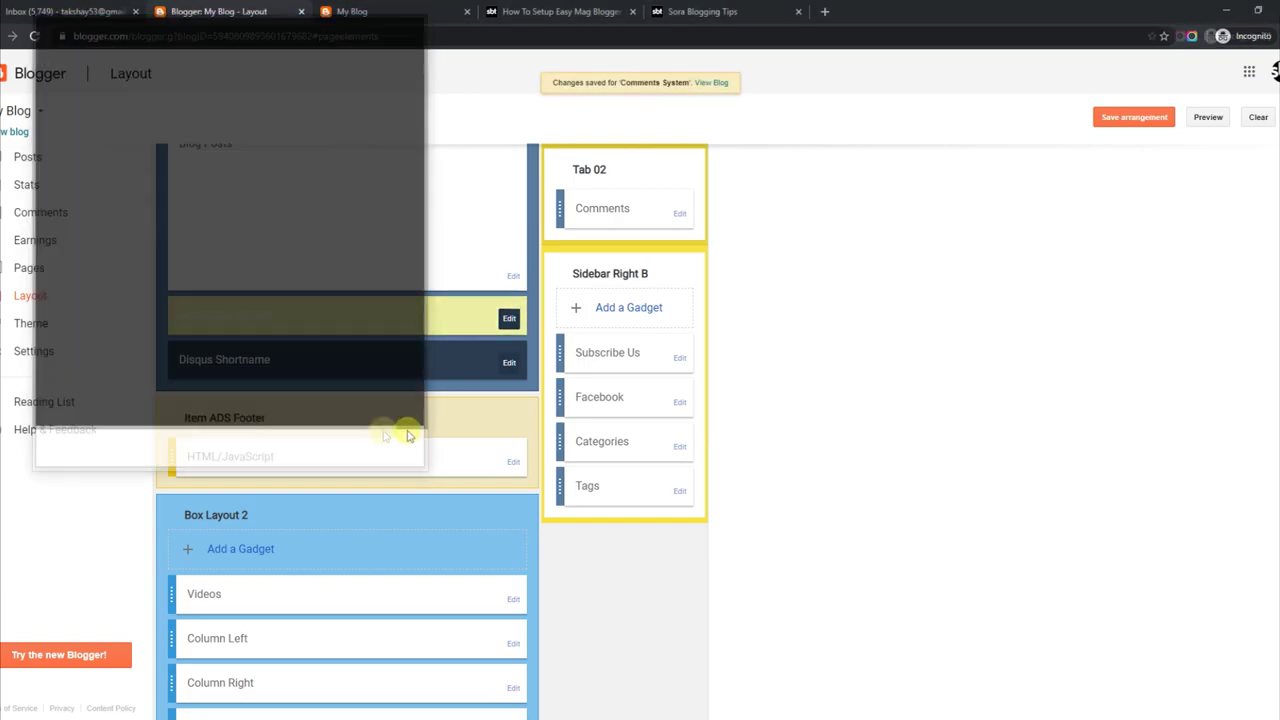
Review the content of the Disqus Shortname gadget under the main posts section and save the gadget.
left_click(505, 364)
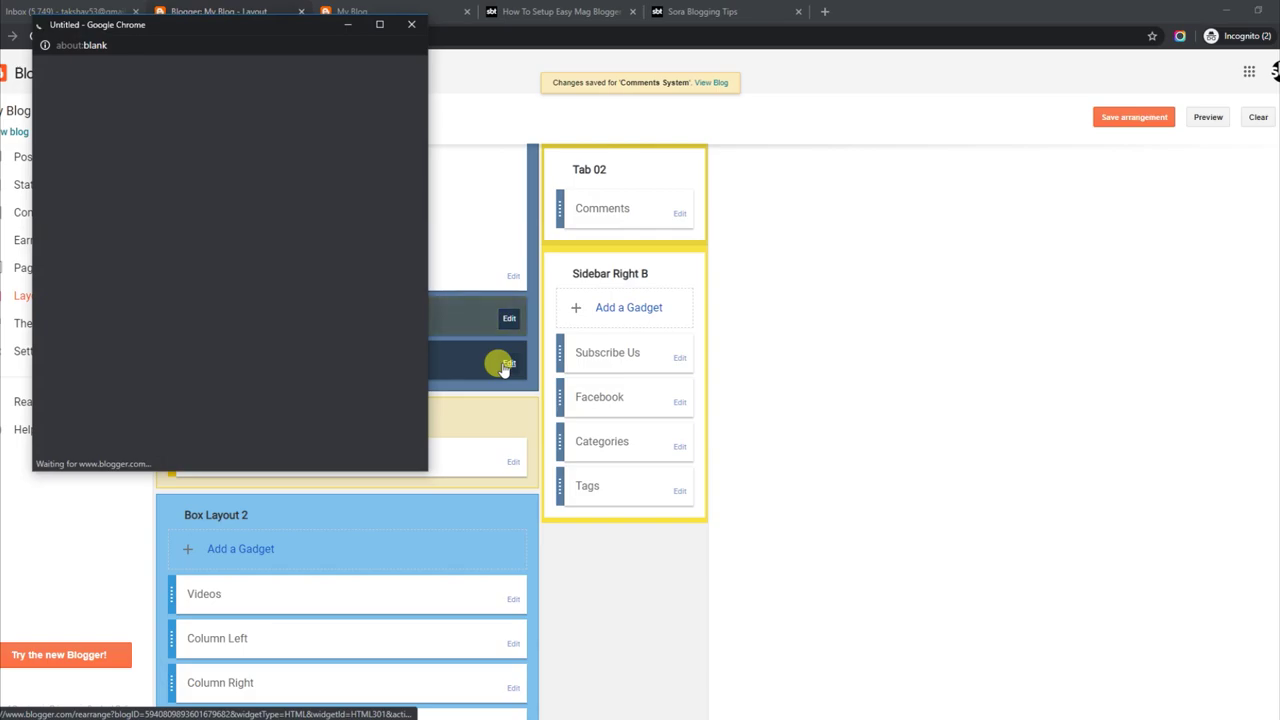
double_click(103, 224)
left_click(90, 408)
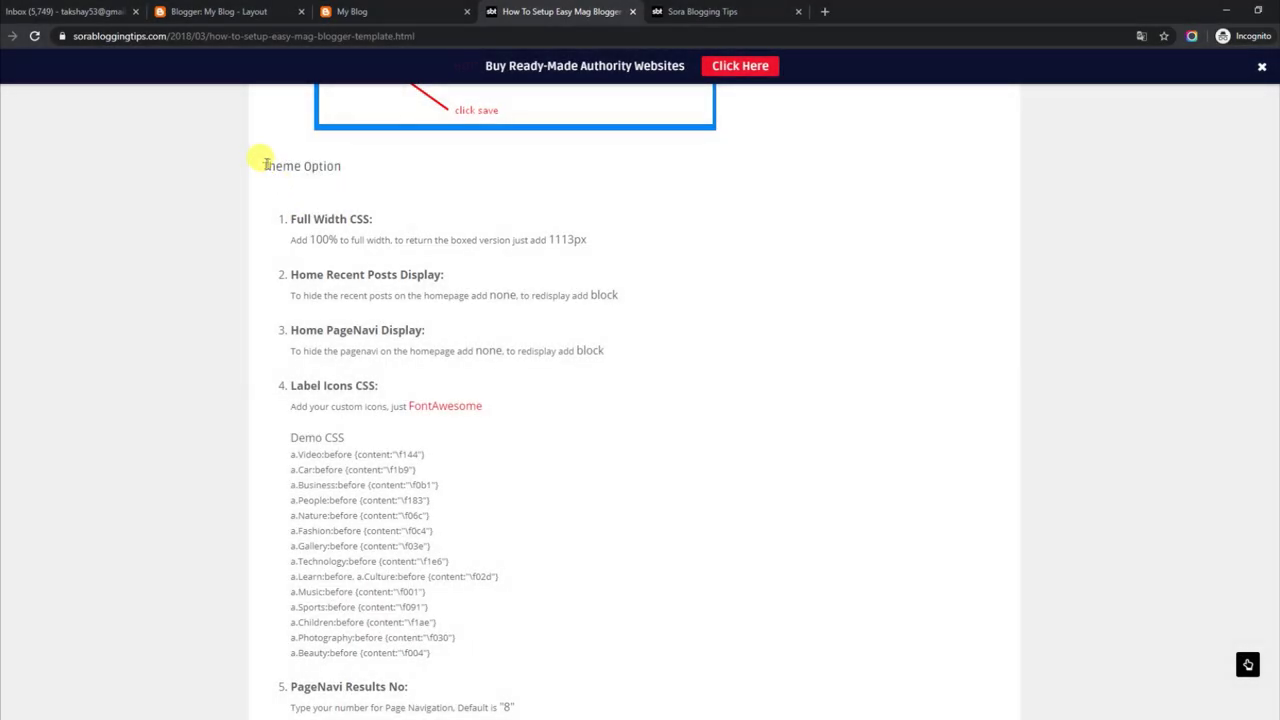
Read the guide's Theme Option instructions on full width, recent posts display, PageNavi display, label icons and PageNavi results number.
left_click_drag(266, 163, 349, 169)
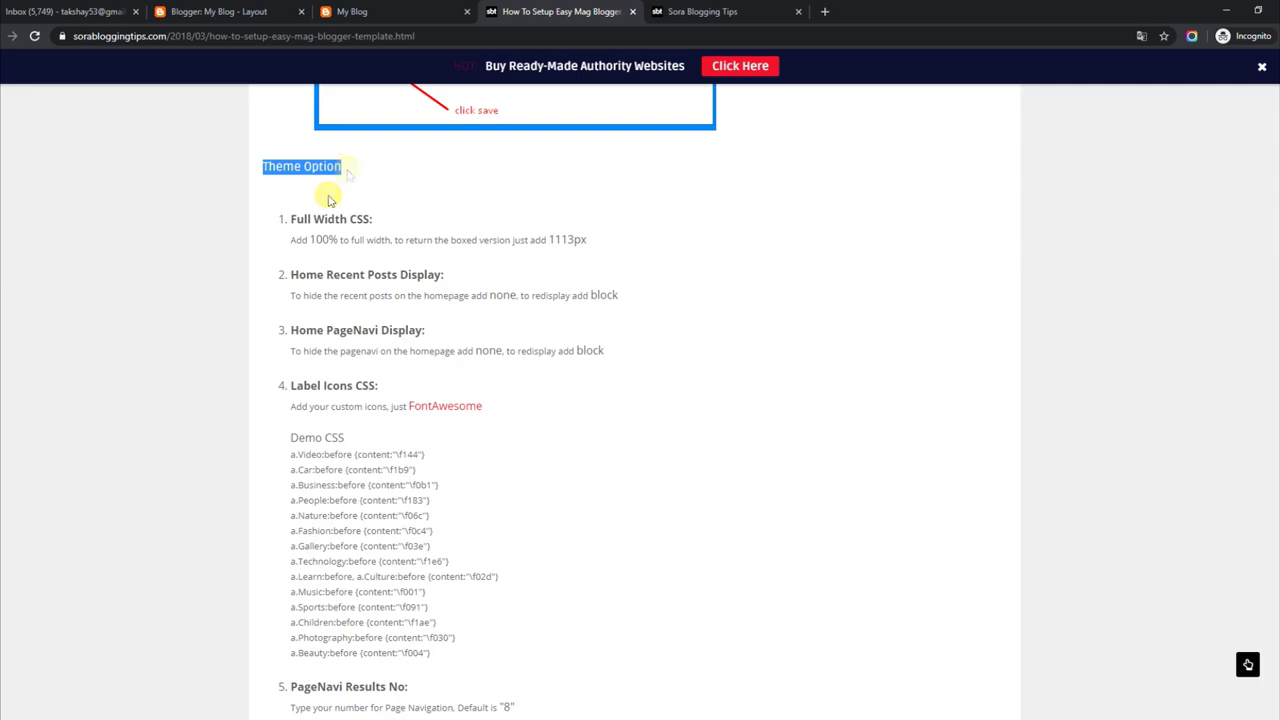
left_click_drag(294, 216, 368, 216)
left_click_drag(297, 238, 625, 243)
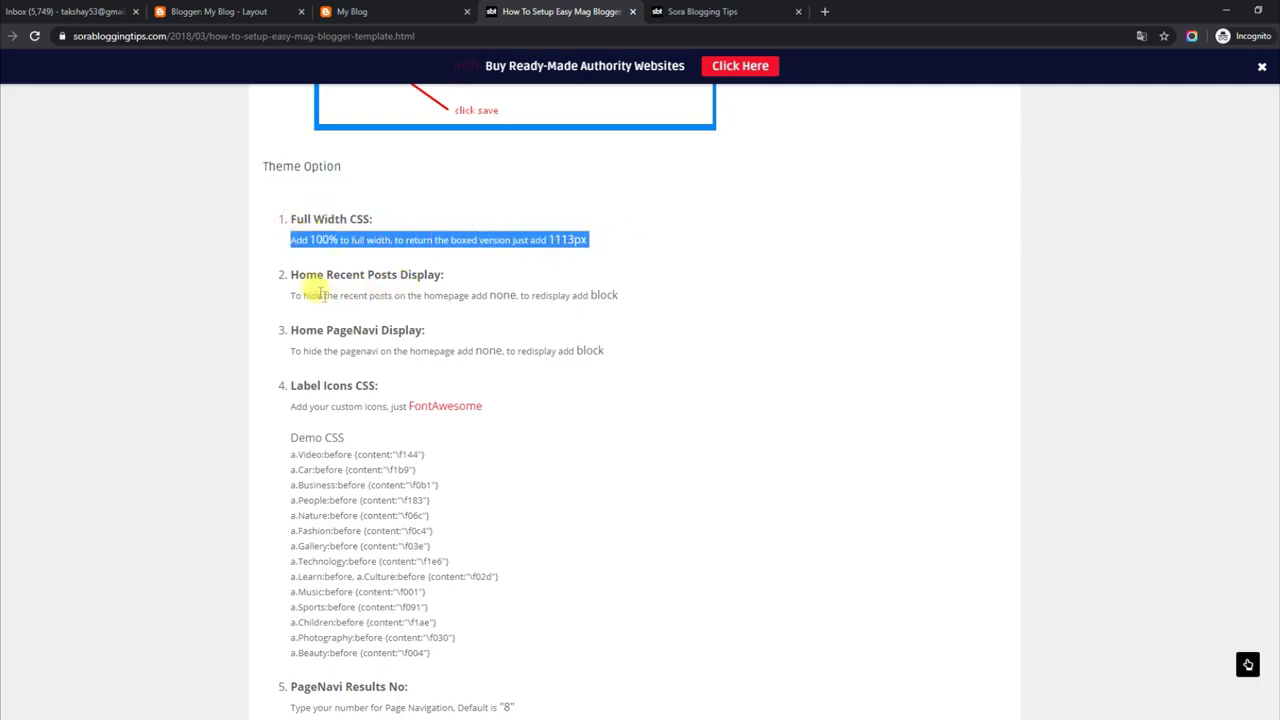
left_click_drag(294, 276, 442, 277)
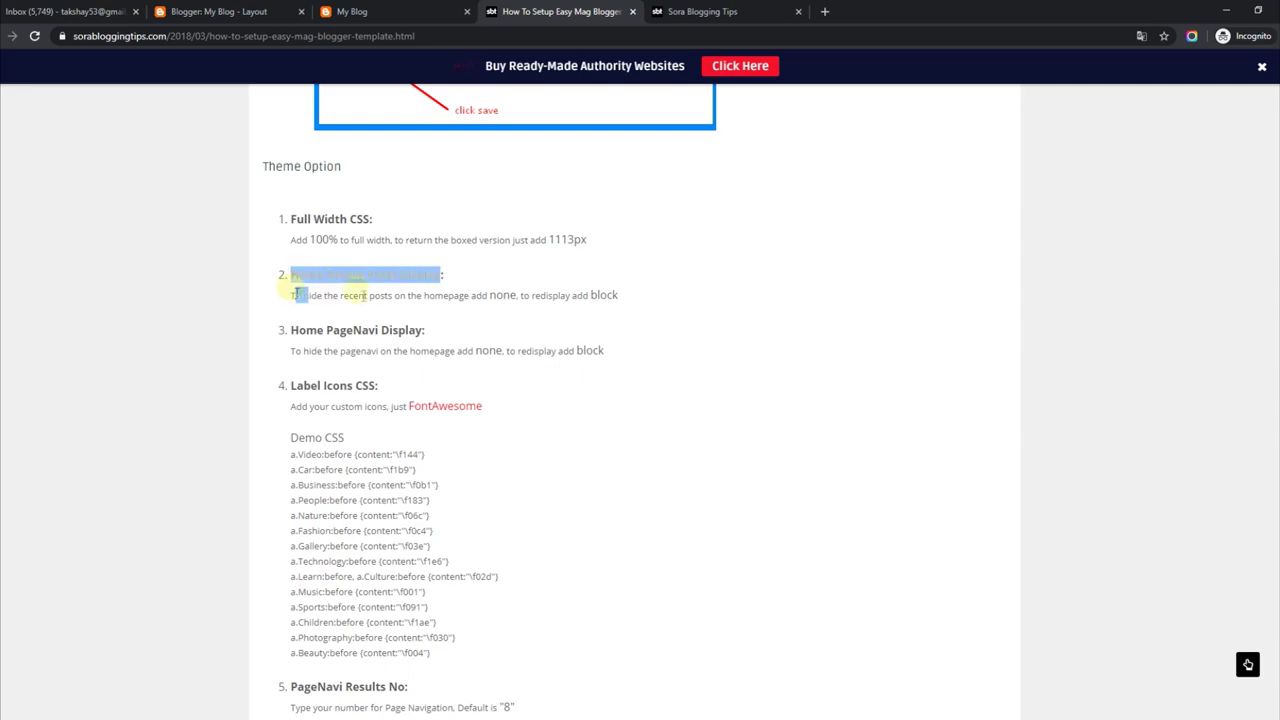
left_click_drag(294, 295, 627, 301)
left_click_drag(291, 330, 430, 333)
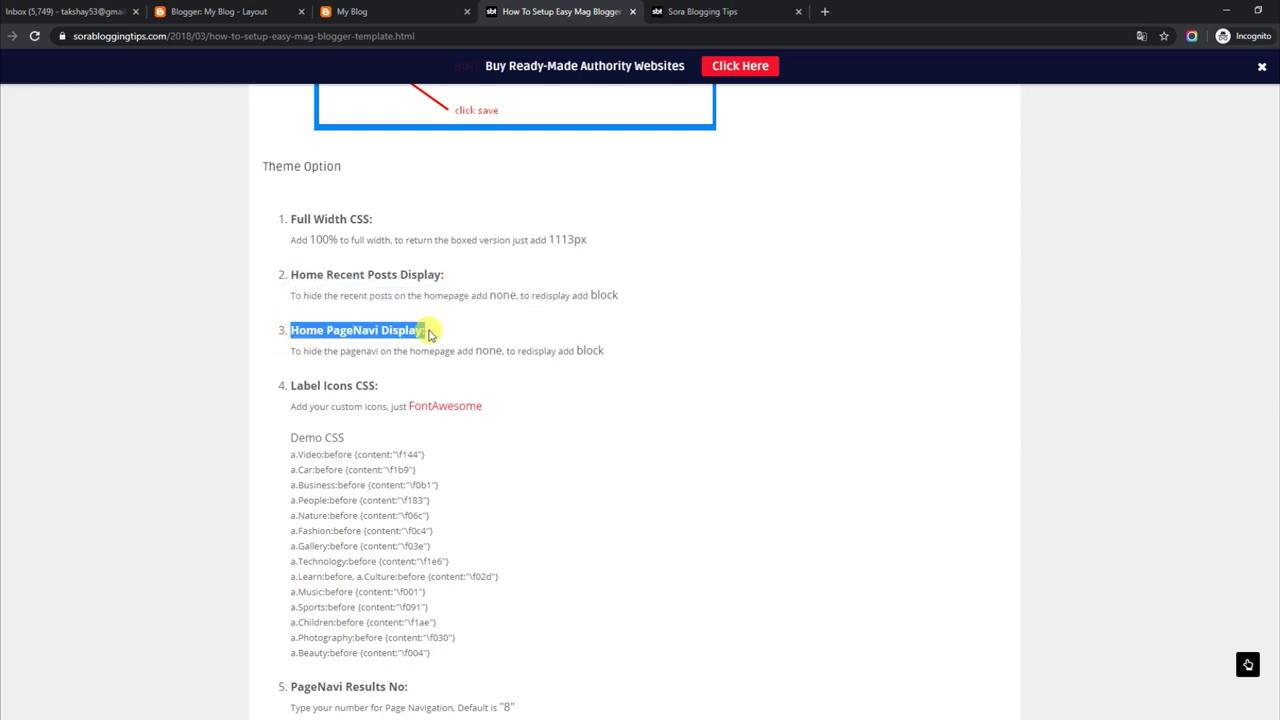
left_click_drag(293, 351, 652, 350)
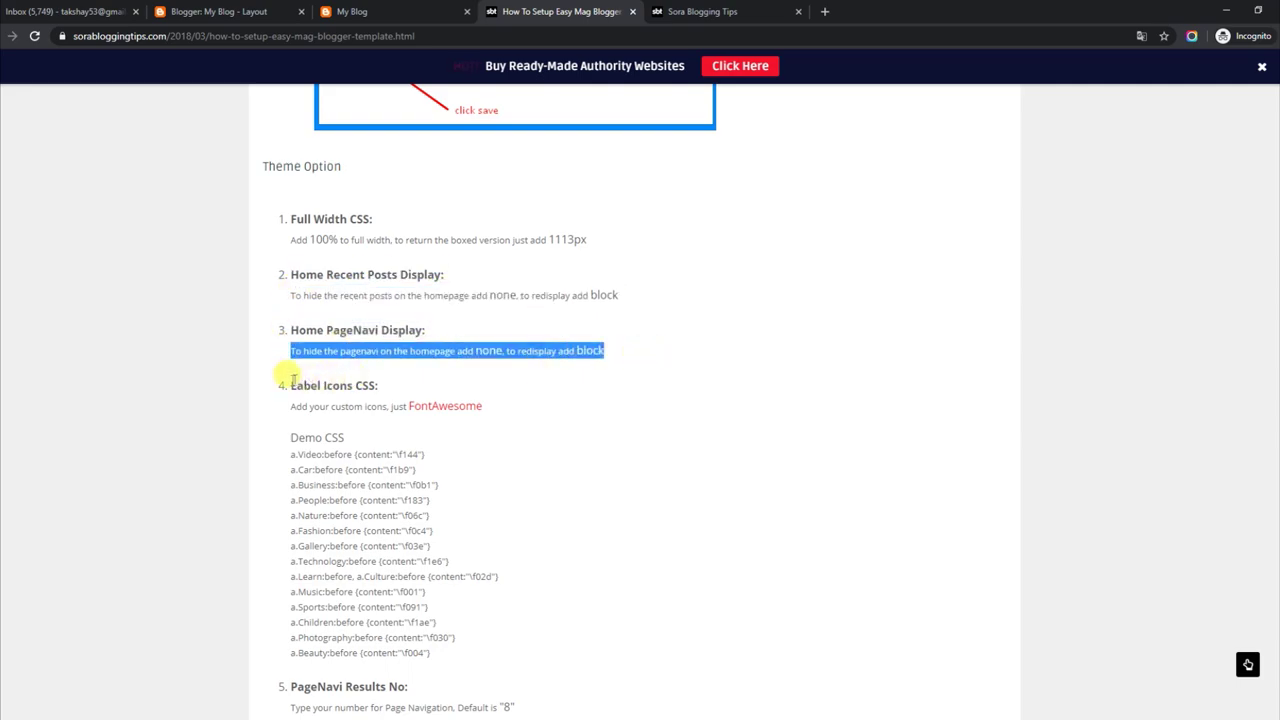
left_click_drag(290, 384, 385, 388)
left_click_drag(292, 405, 490, 411)
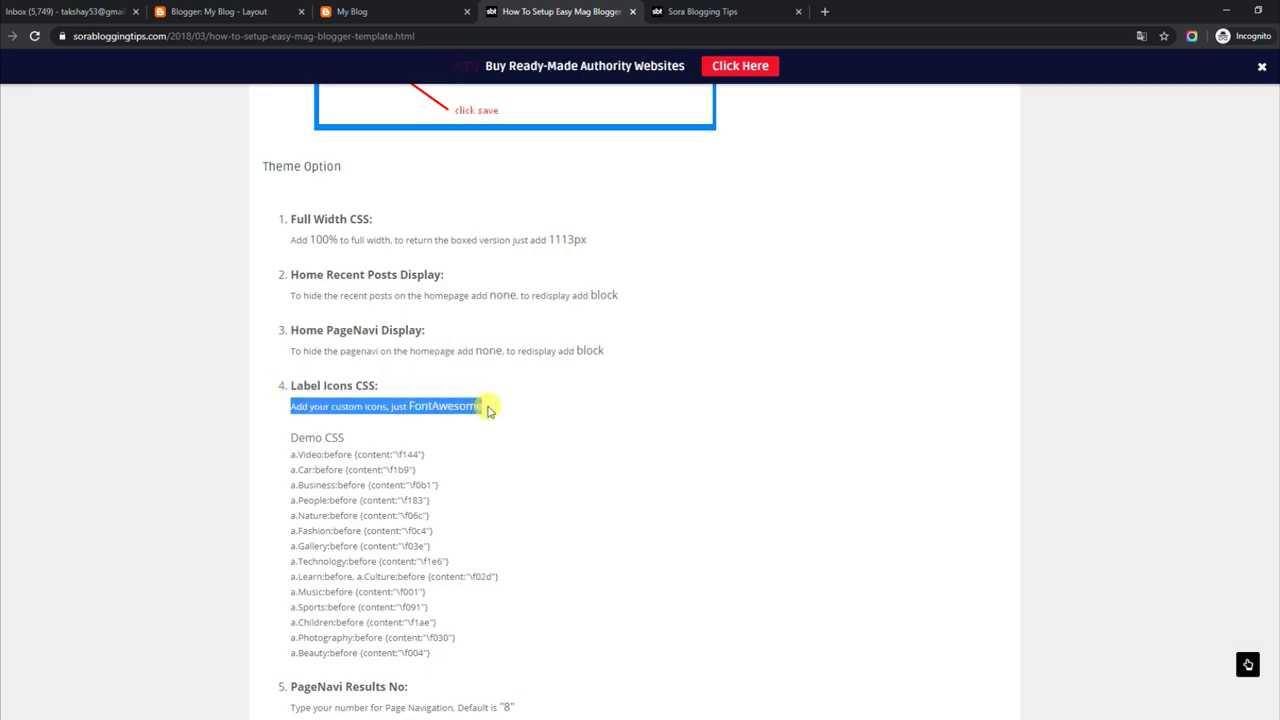
scroll(519, 200, "down", 2)
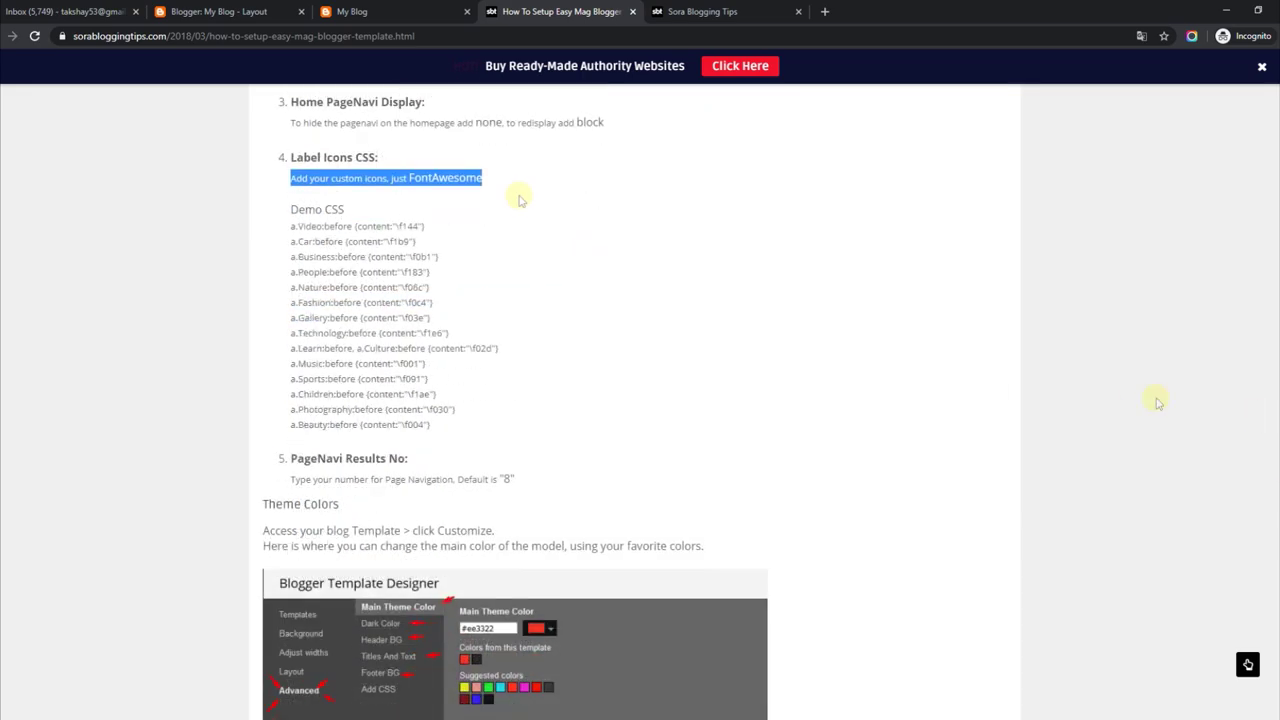
left_click_drag(281, 461, 528, 480)
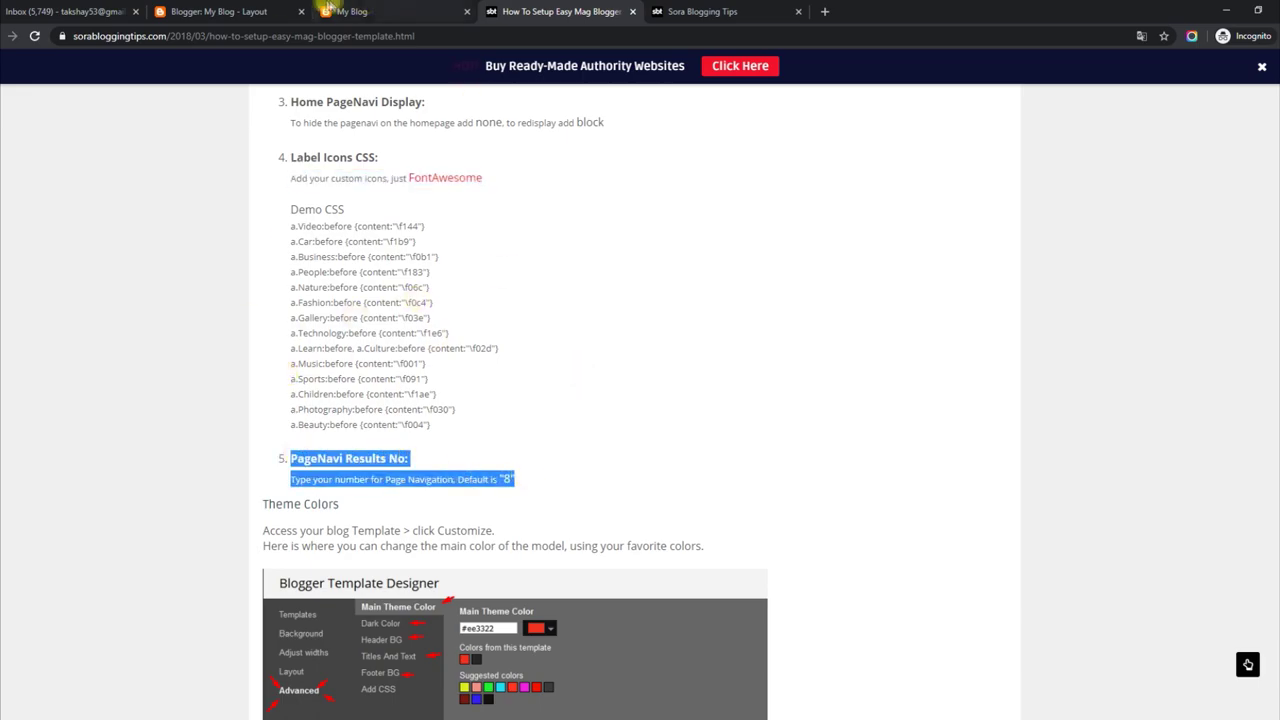
Review the width value in the Full Width CSS gadget of the blog layout's Theme Options and save the gadget.
left_click(262, 11)
scroll(1277, 515, "up", 6)
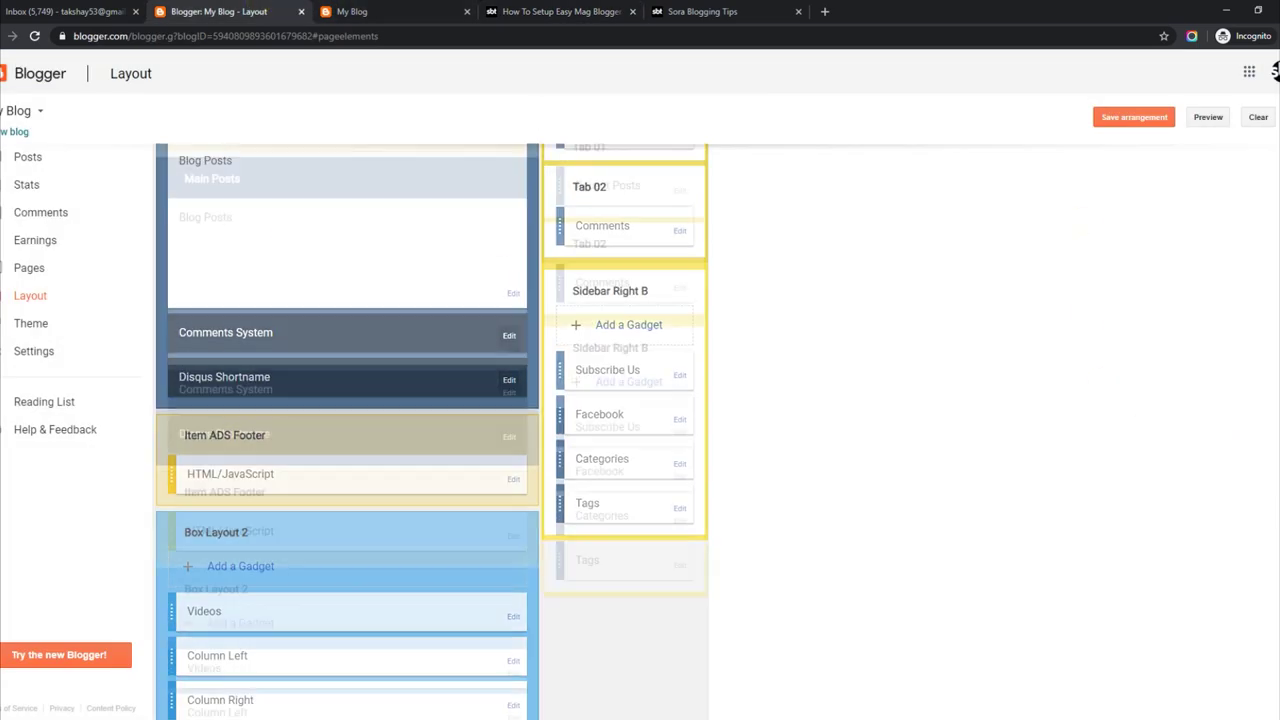
scroll(1163, 203, "up", 5)
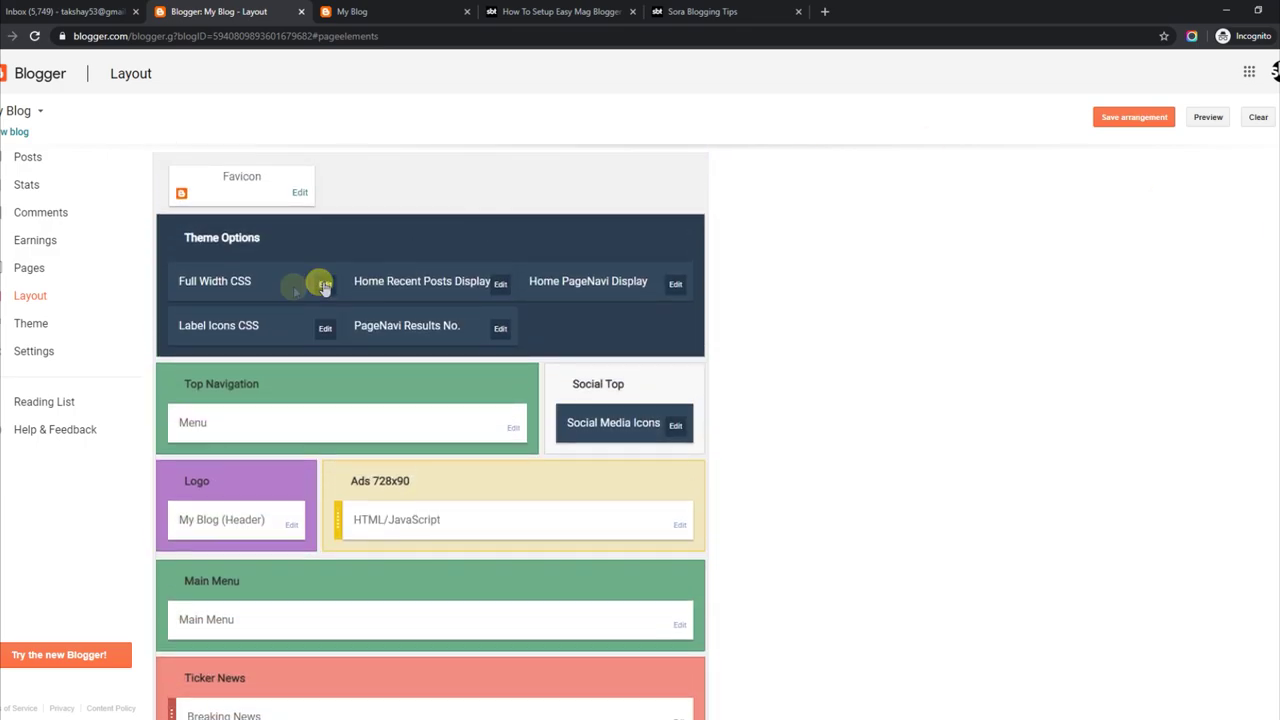
left_click(323, 292)
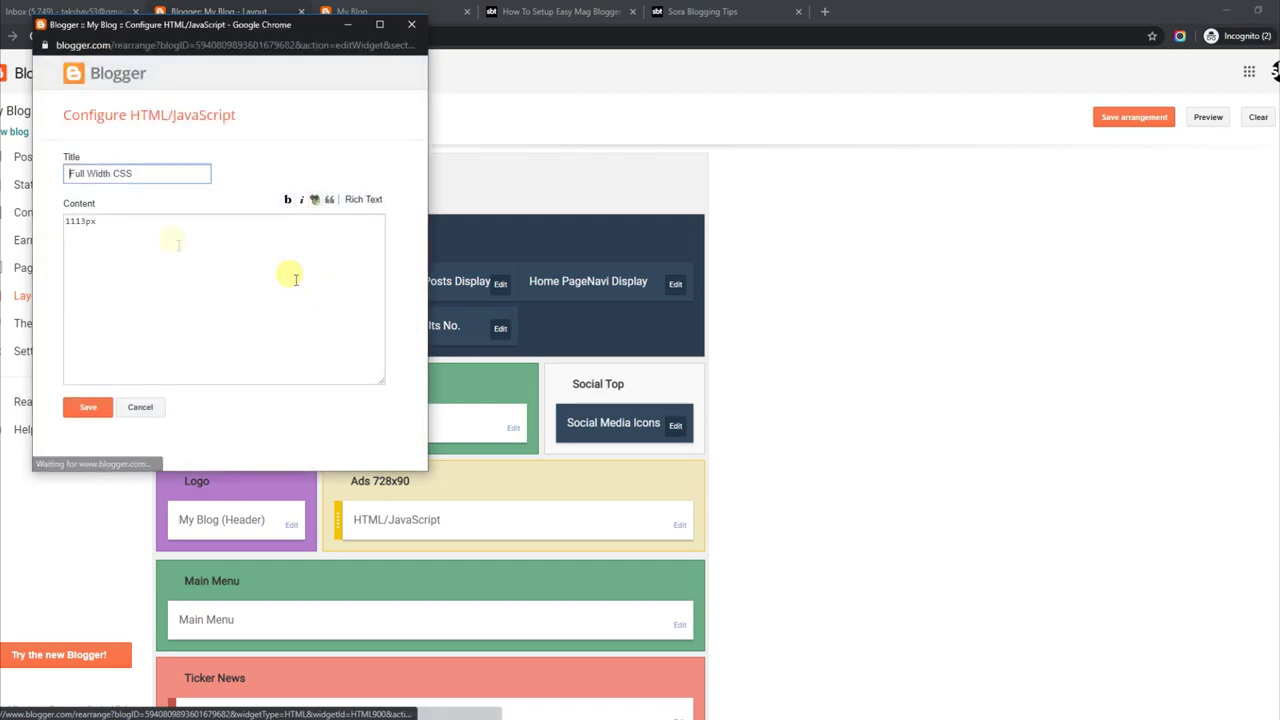
left_click(98, 410)
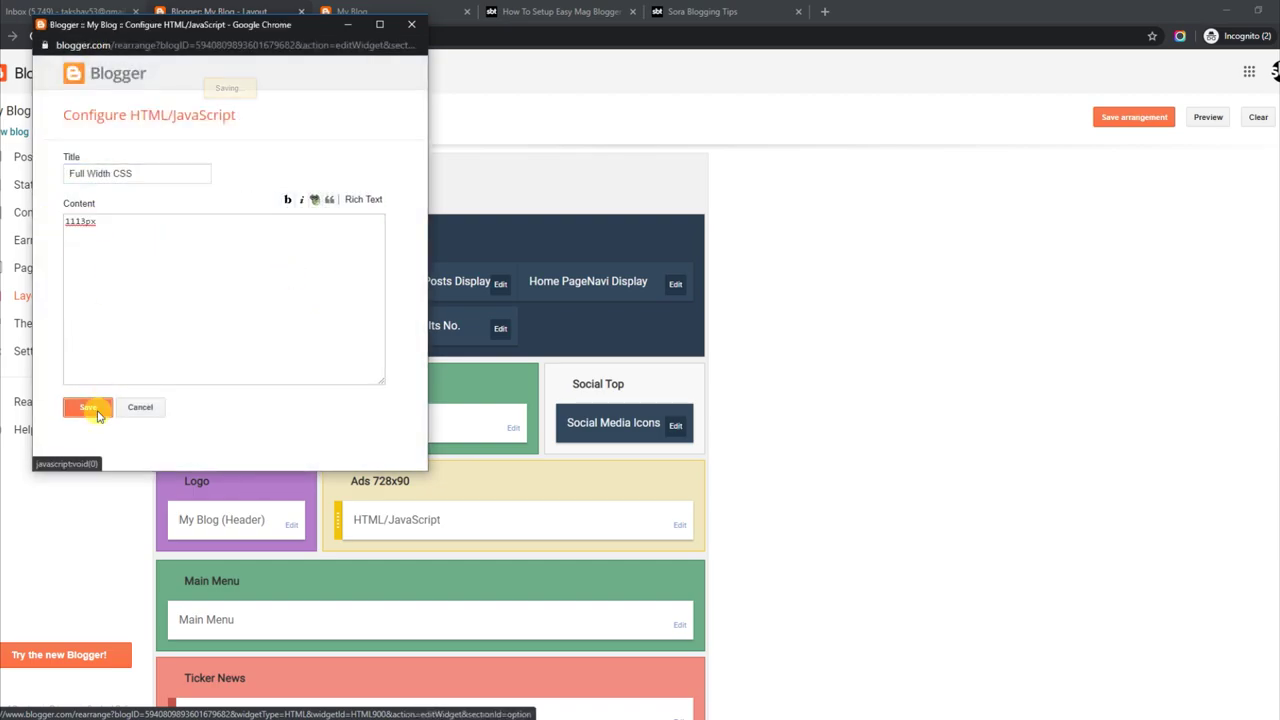
Review the block setting in the Home Recent Posts Display and Home PageNavi Display gadgets and save both.
left_click(500, 285)
left_click(66, 222)
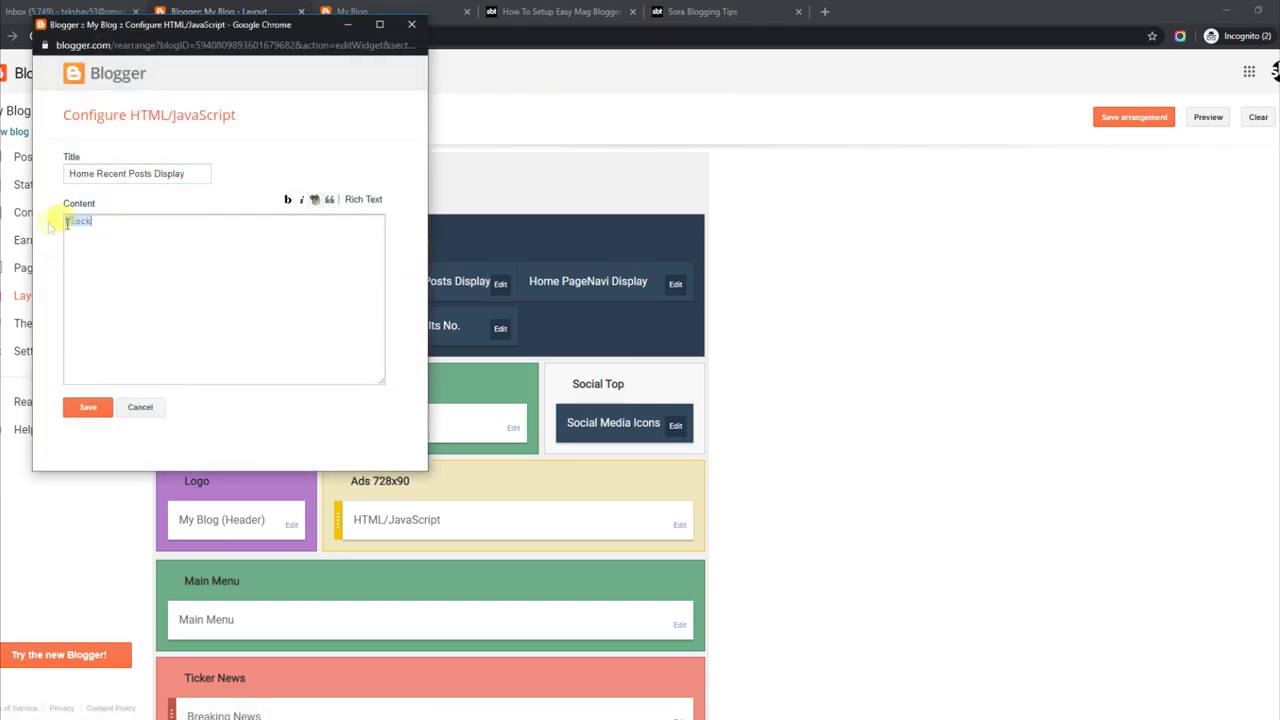
left_click(95, 408)
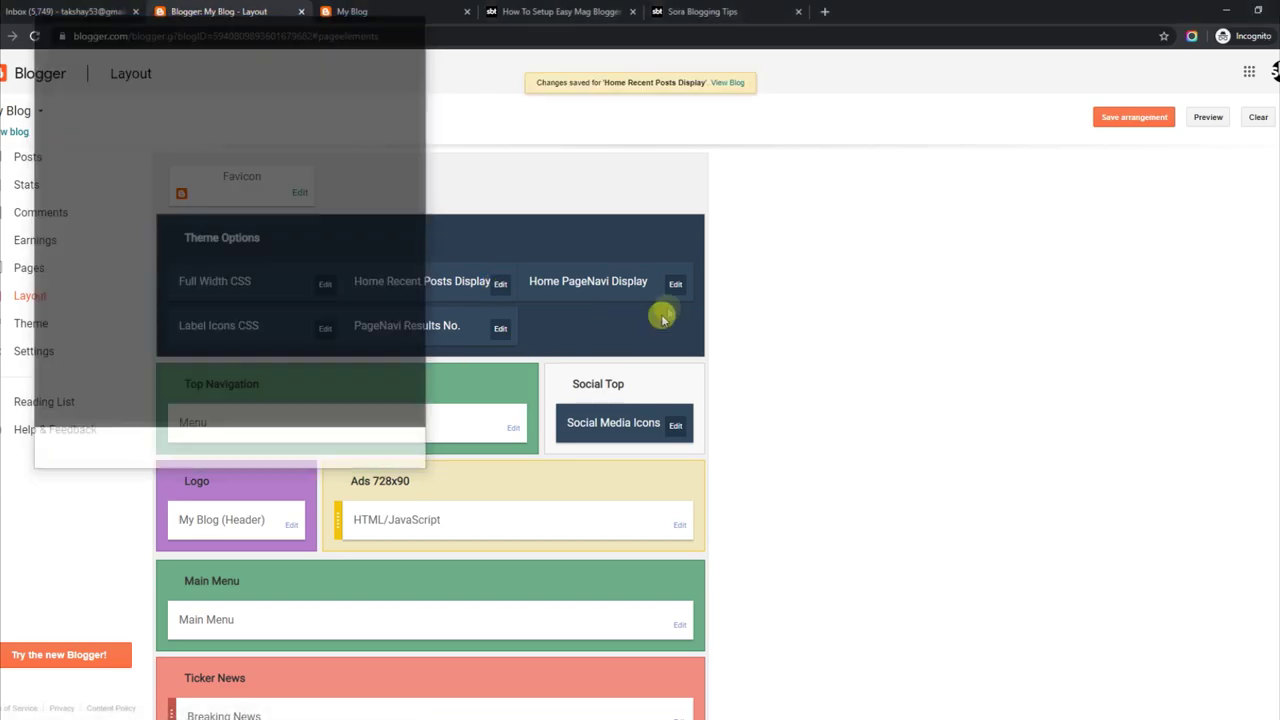
left_click(674, 285)
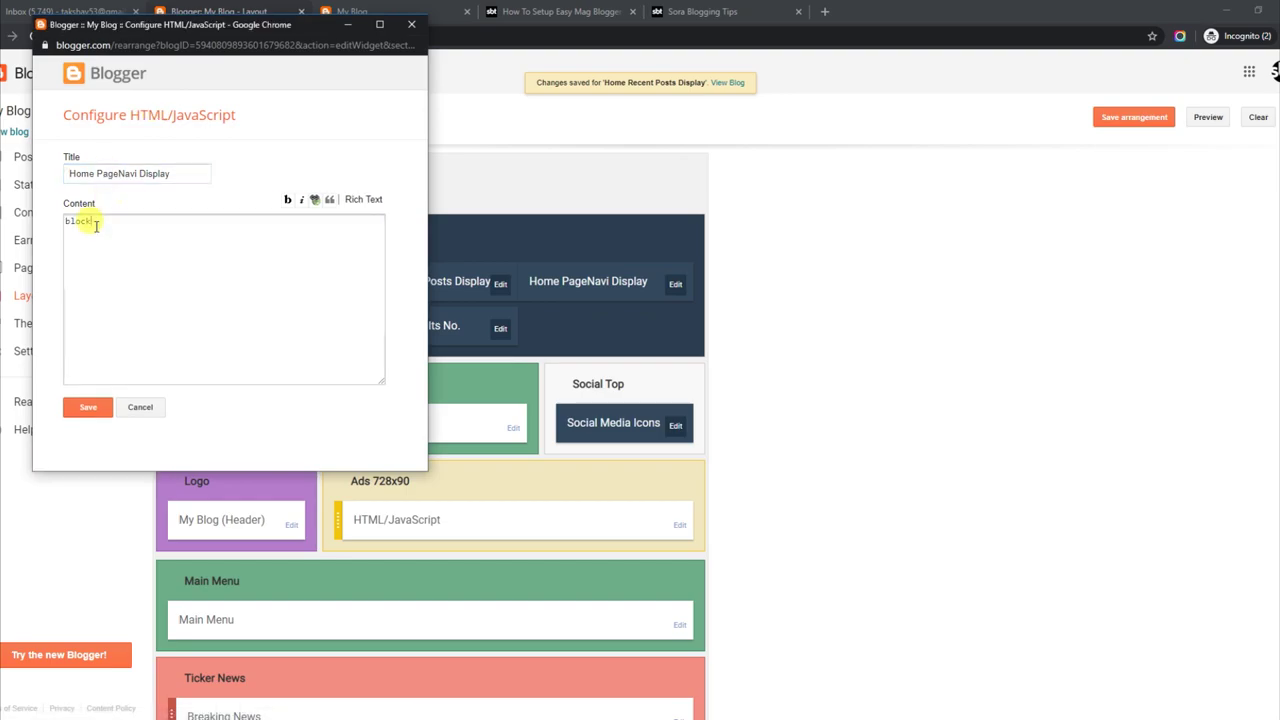
left_click(86, 408)
Review the icon code for each label in the Label Icons CSS gadget and save the gadget.
left_click(321, 333)
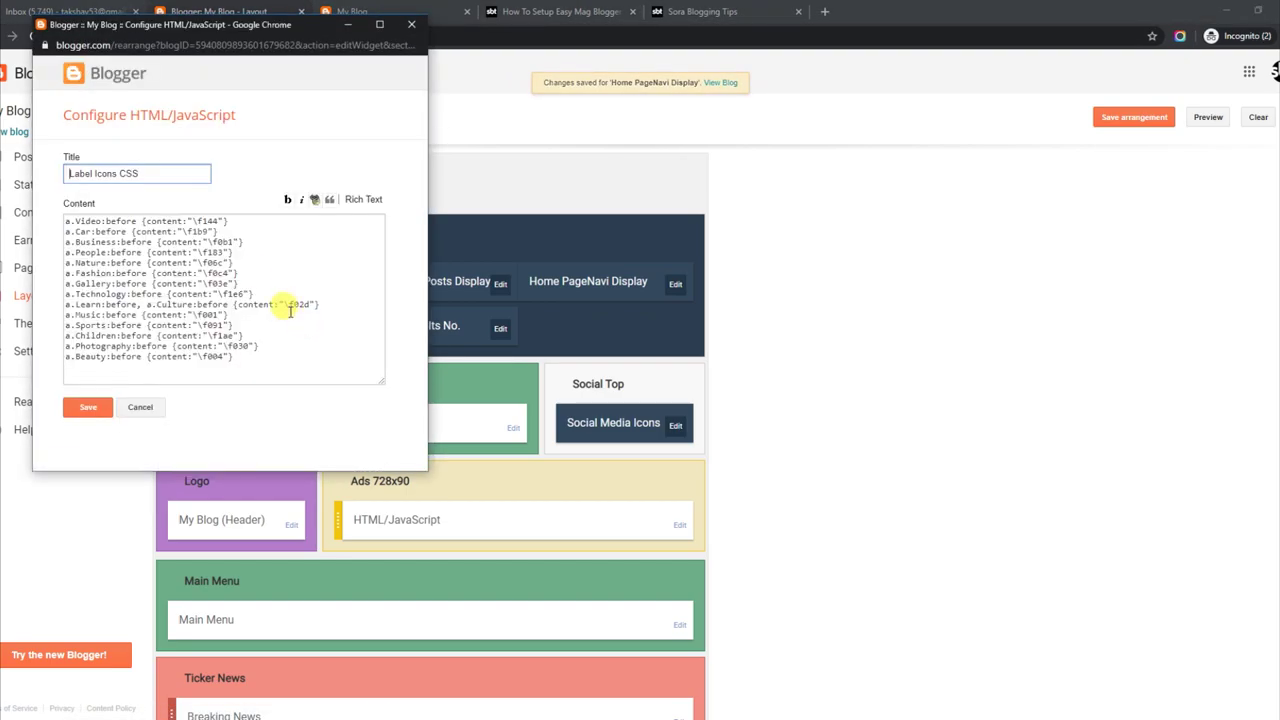
left_click_drag(282, 363, 33, 222)
left_click(88, 407)
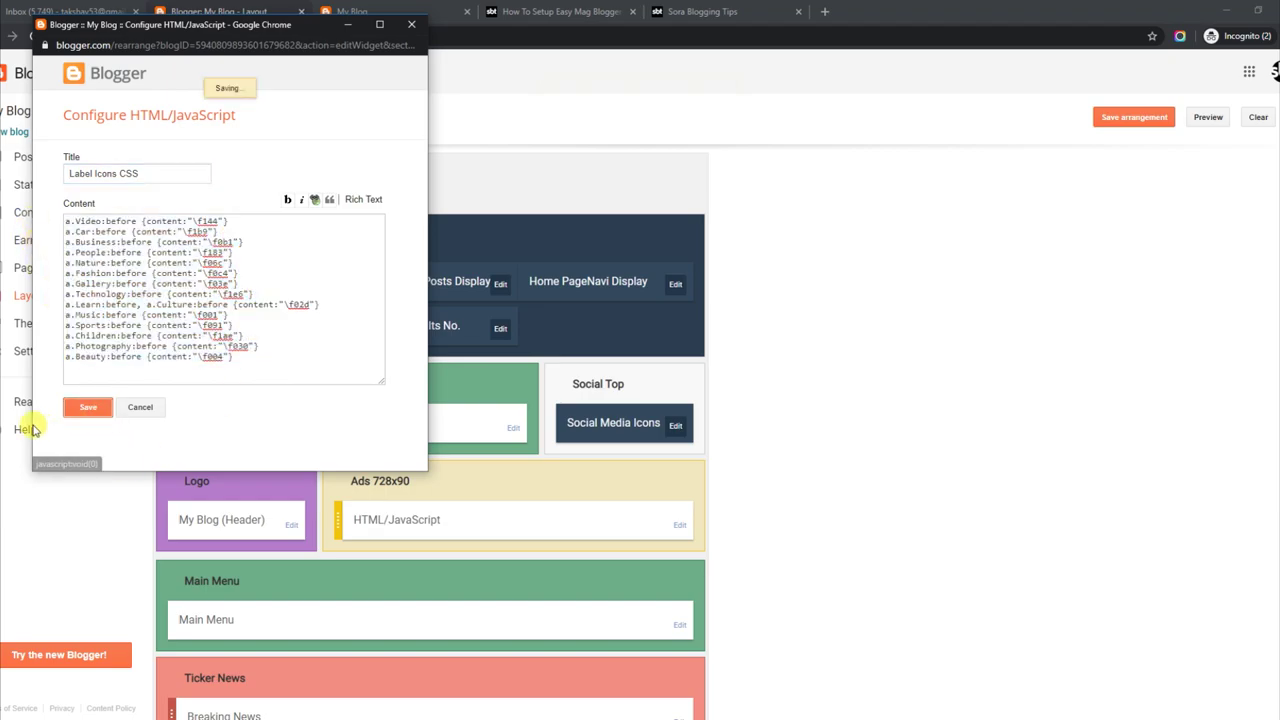
Open the PageNavi Results No. gadget, close it without saving, and switch to the demo blog.
left_click(499, 333)
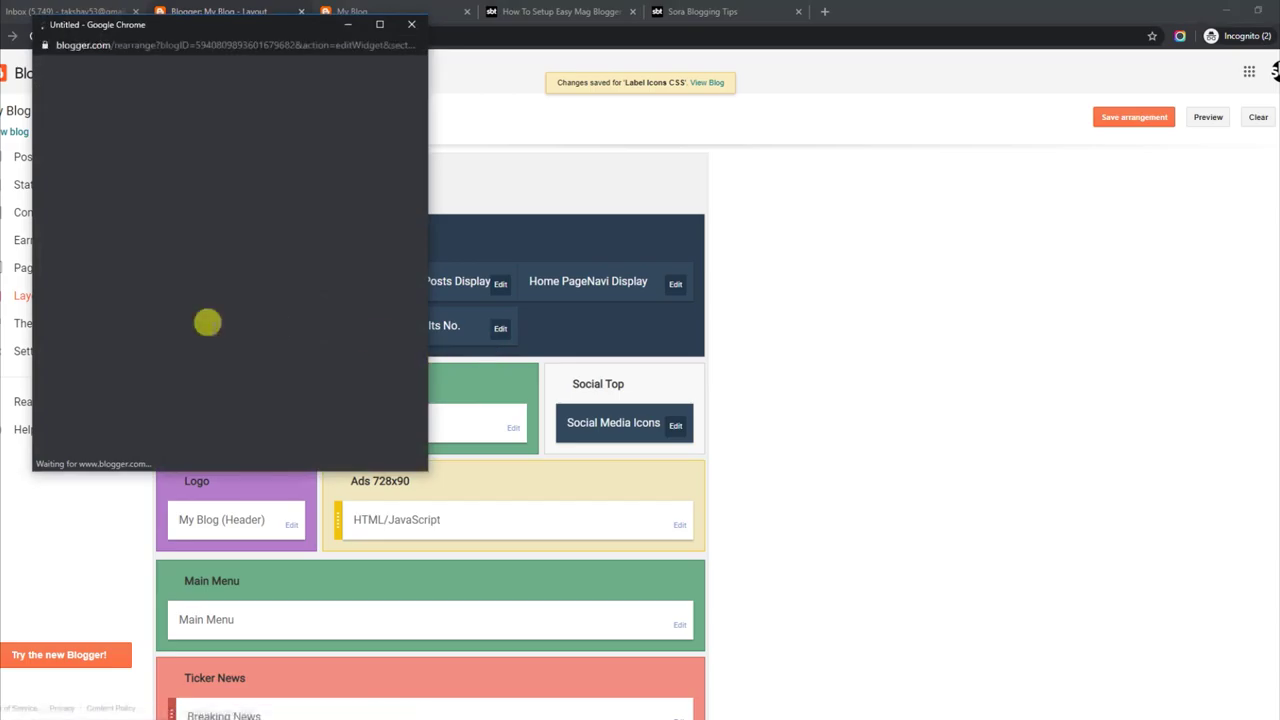
left_click(411, 24)
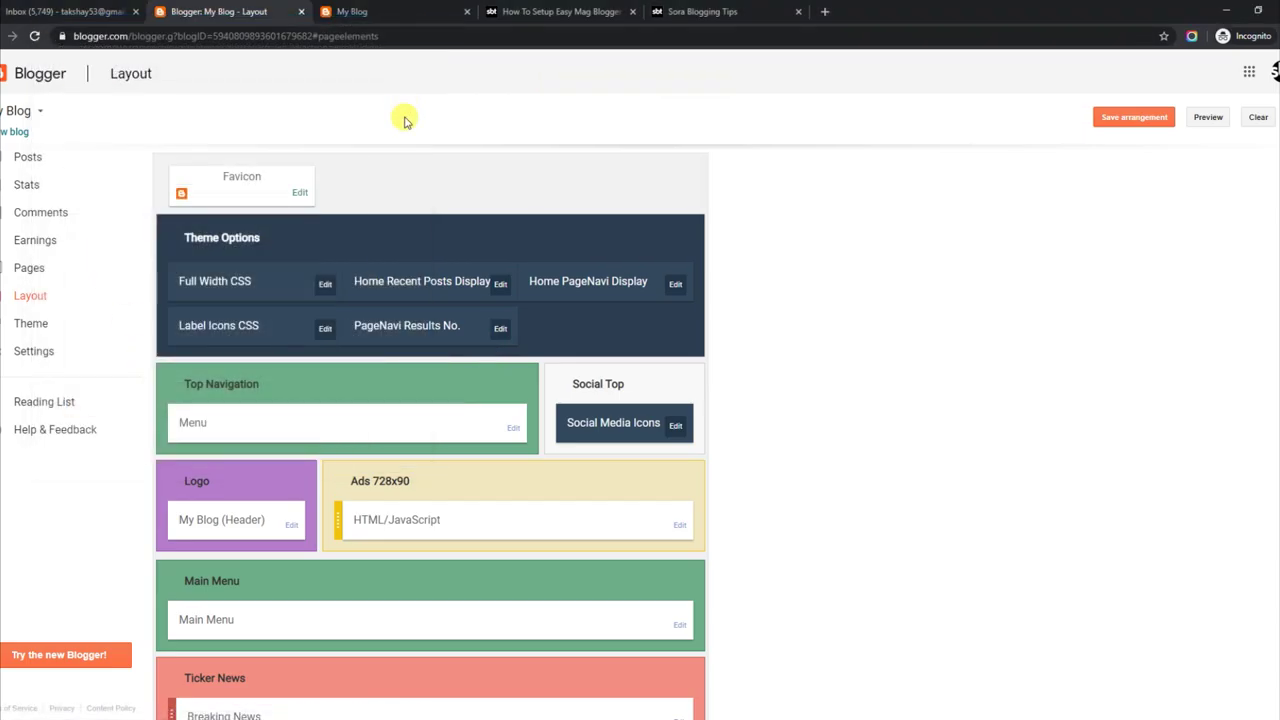
left_click(412, 12)
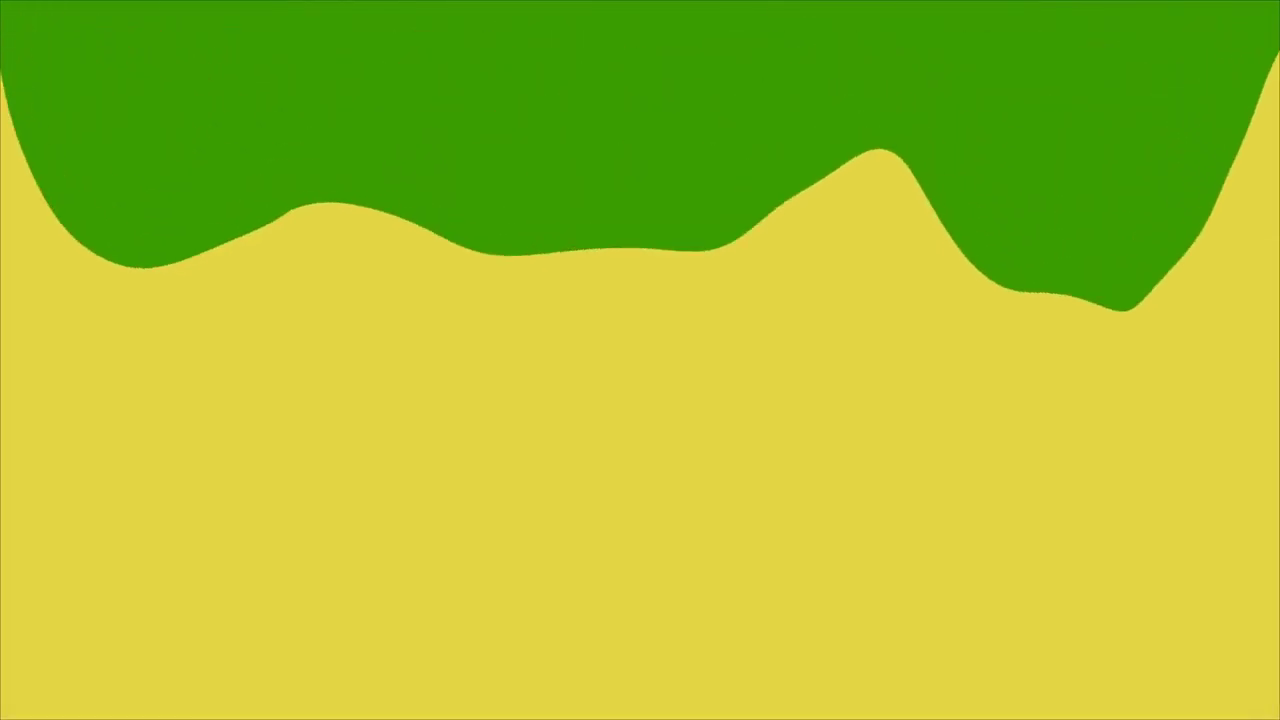